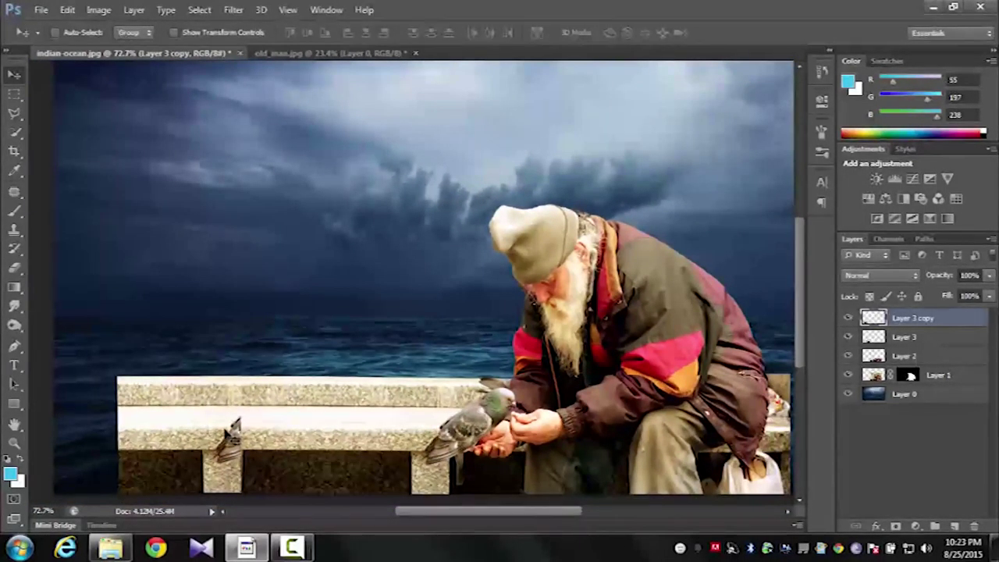
Step: Delete Layer 3 copy and Alt-drag a fresh copy of the bench section to the left edge
{"action": "scroll", "coordinate": [232, 430], "scroll_direction": "down", "scroll_amount": 1}
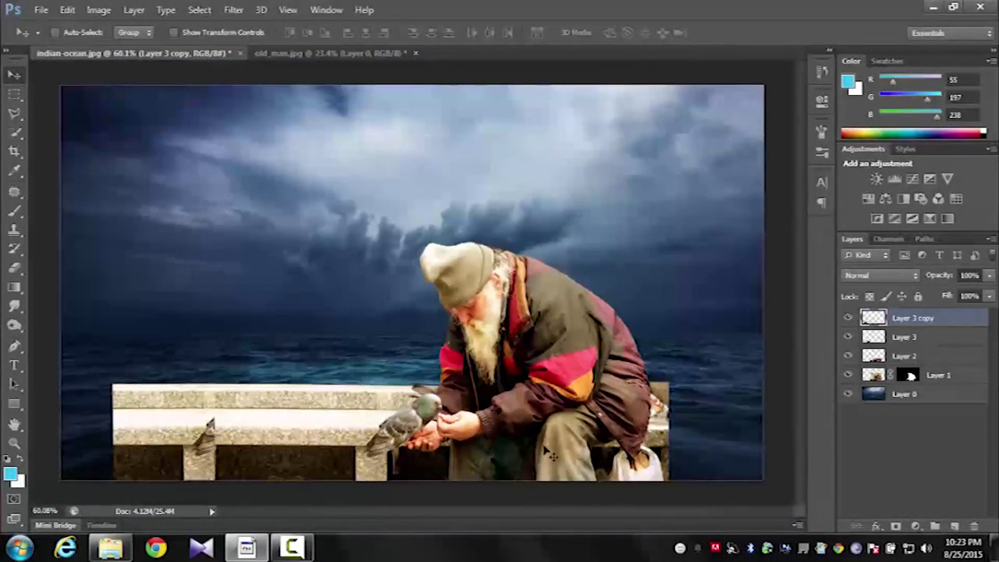
{"action": "key", "text": "Delete"}
{"action": "scroll", "coordinate": [248, 421], "scroll_direction": "down", "scroll_amount": 1}
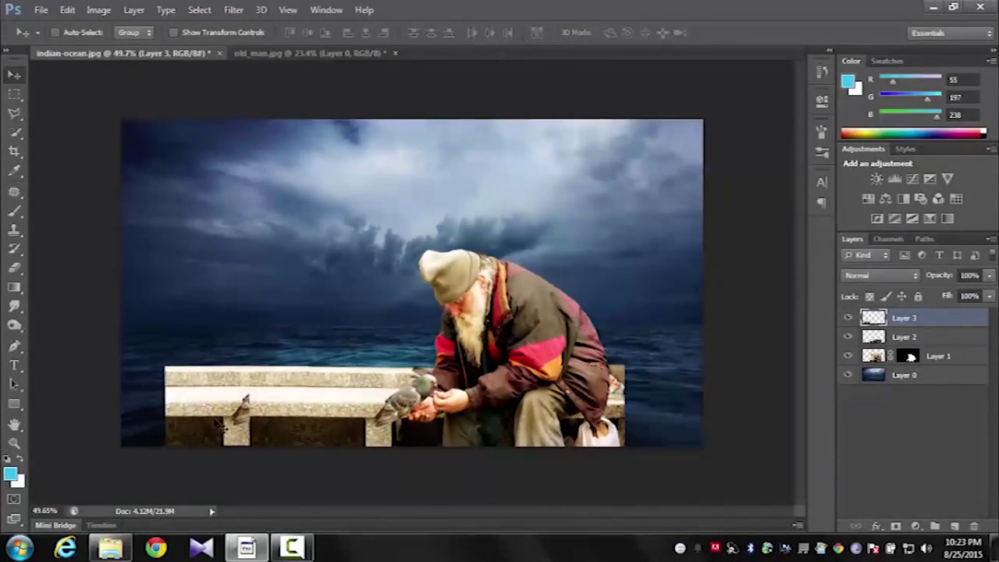
{"action": "scroll", "coordinate": [299, 385], "scroll_direction": "up", "scroll_amount": 5}
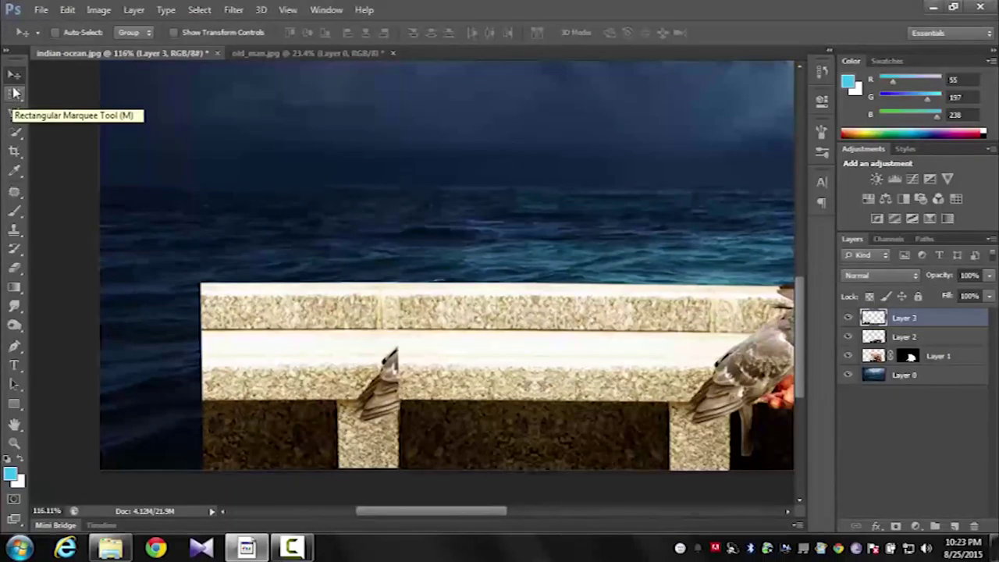
{"action": "left_click_drag", "start_coordinate": [337, 334], "coordinate": [86, 334]}
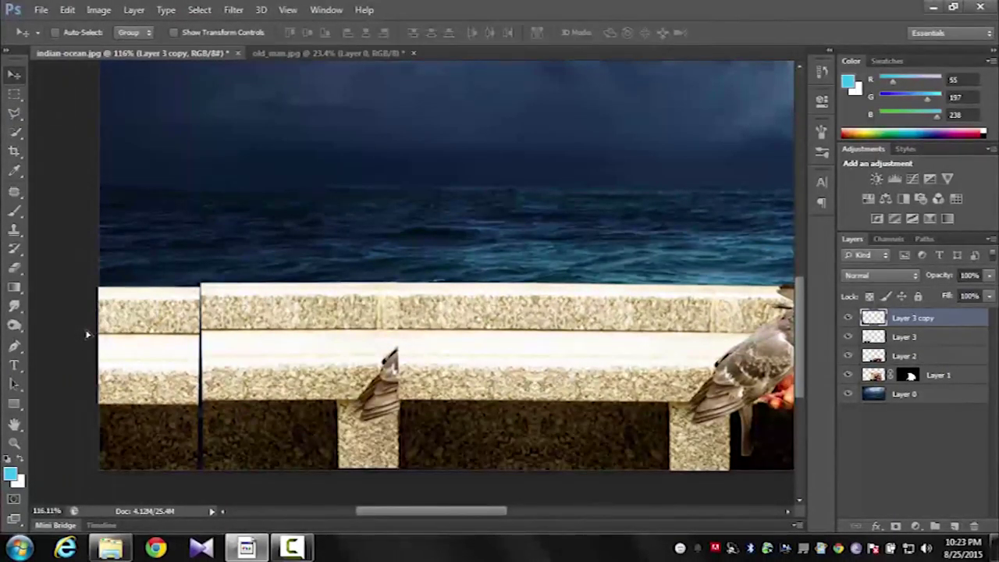
Step: Flip the copied bench piece horizontally, nudge it right and up, then merge it into Layer 3
{"action": "key", "text": "ctrl+t"}
{"action": "right_click", "coordinate": [140, 328]}
{"action": "left_click", "coordinate": [209, 309]}
{"action": "key", "text": "Right"}
{"action": "key", "text": "Right"}
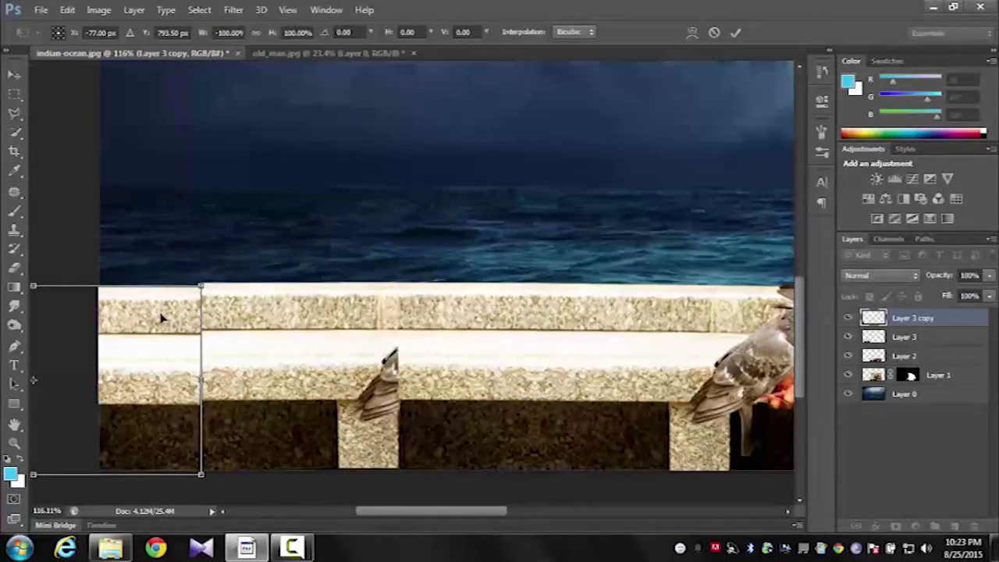
{"action": "key", "text": "Up"}
{"action": "key", "text": "Up"}
{"action": "key", "text": "Up"}
{"action": "key", "text": "Up"}
{"action": "key", "text": "Up"}
{"action": "key", "text": "Return"}
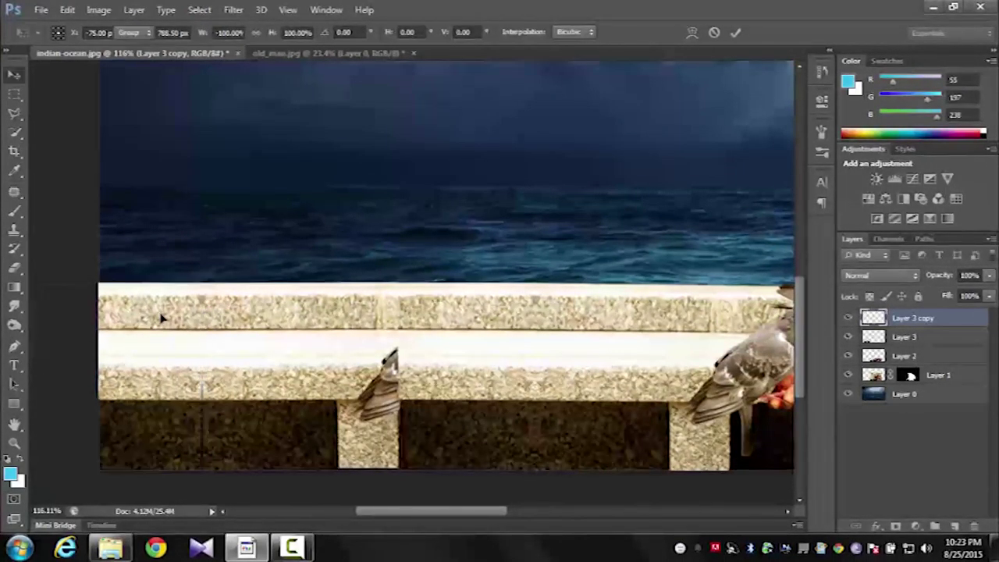
{"action": "scroll", "coordinate": [418, 285], "scroll_direction": "down", "scroll_amount": 2}
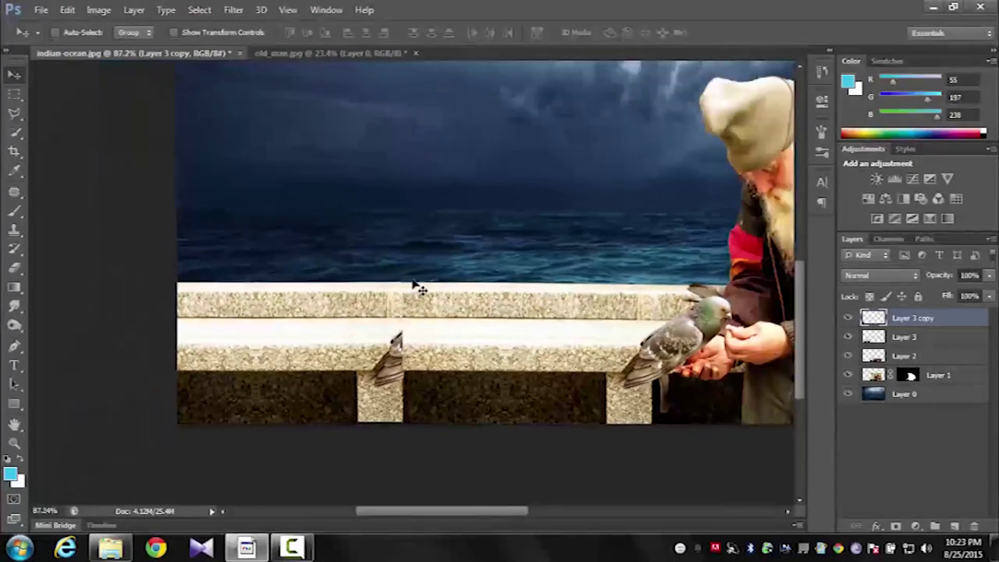
{"action": "key", "text": "ctrl+e"}
{"action": "scroll", "coordinate": [493, 319], "scroll_direction": "down", "scroll_amount": 2}
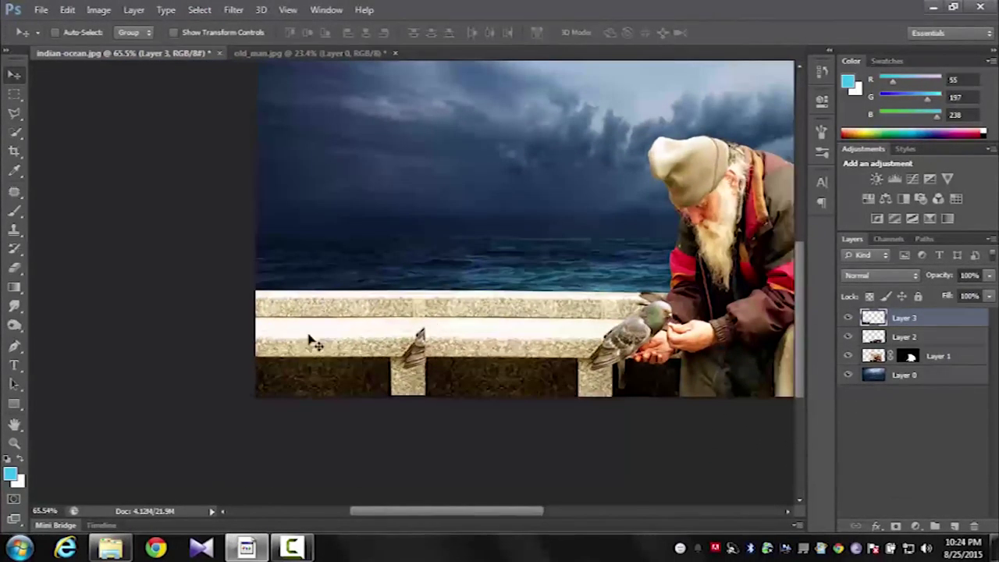
{"action": "scroll", "coordinate": [441, 347], "scroll_direction": "up", "scroll_amount": 4}
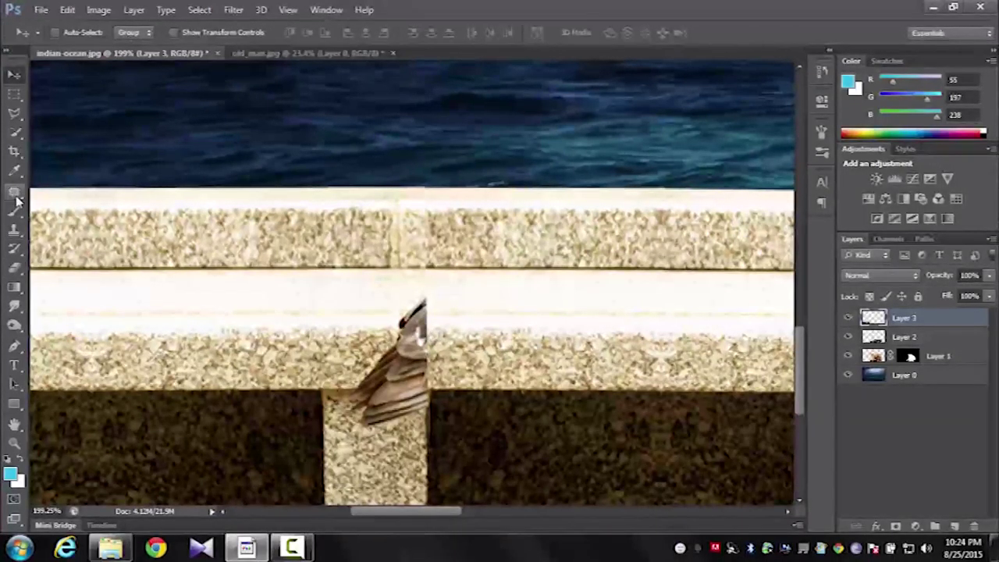
Step: With the Clone Stamp, sample nearby stone and paint it over the top of the bird
{"action": "left_click", "coordinate": [14, 229]}
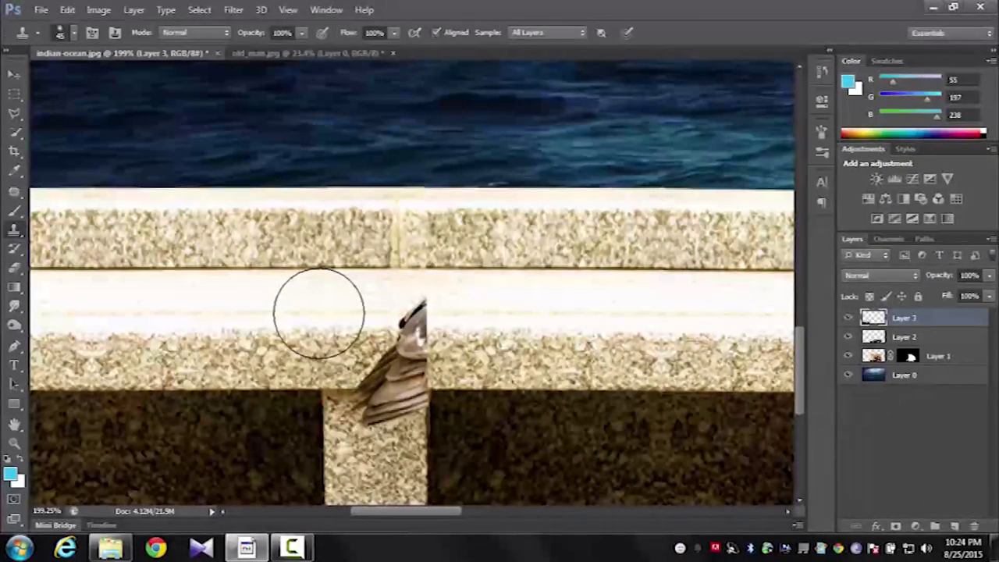
{"action": "scroll", "coordinate": [328, 266], "scroll_direction": "up", "scroll_amount": 2}
{"action": "left_click", "coordinate": [232, 352], "text": "alt"}
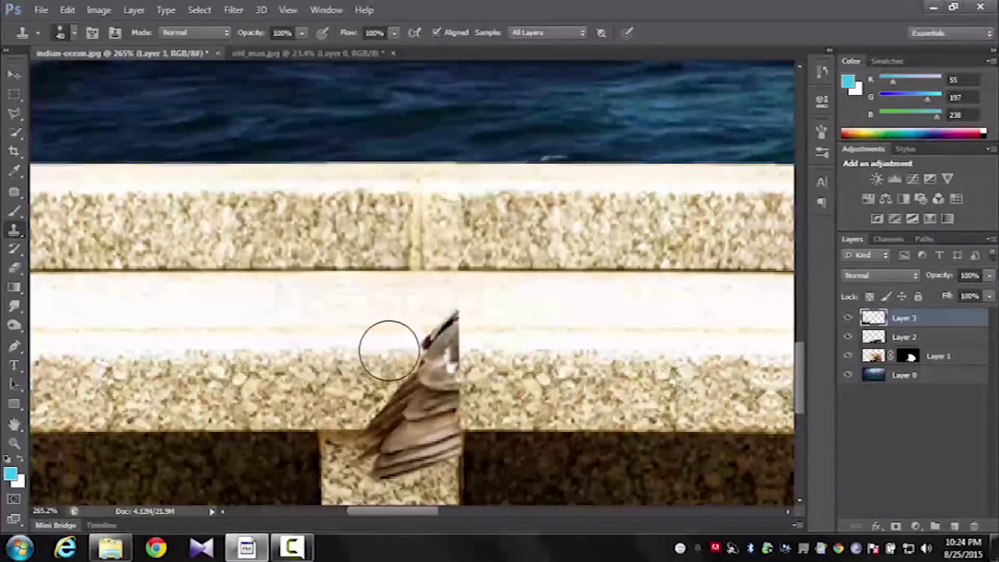
{"action": "mouse_move", "coordinate": [412, 351]}
{"action": "left_mouse_down"}
{"action": "mouse_move", "coordinate": [466, 351]}
{"action": "mouse_move", "coordinate": [441, 316]}
{"action": "left_mouse_up"}
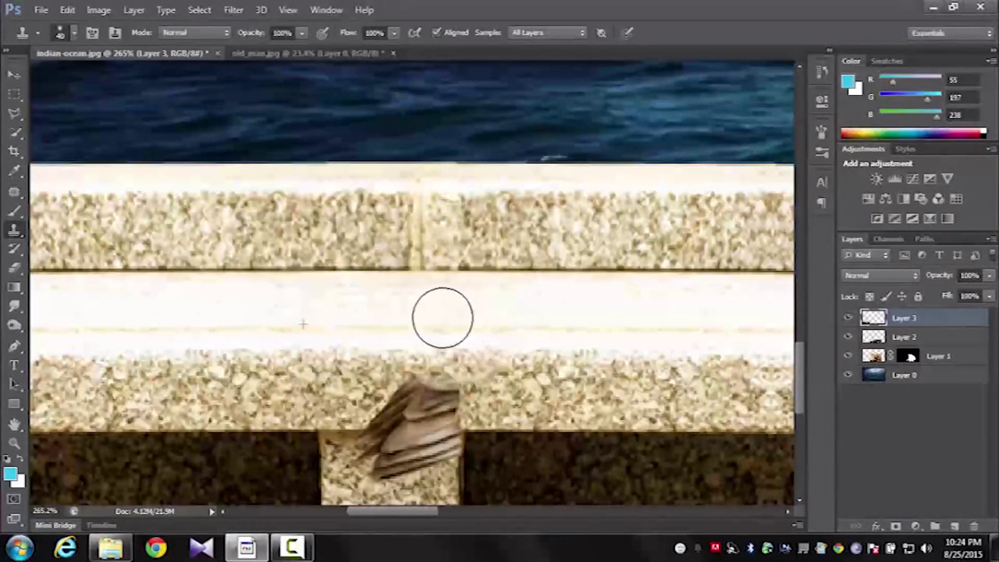
{"action": "scroll", "coordinate": [337, 389], "scroll_direction": "down", "scroll_amount": 1}
{"action": "scroll", "coordinate": [337, 389], "scroll_direction": "up", "scroll_amount": 1}
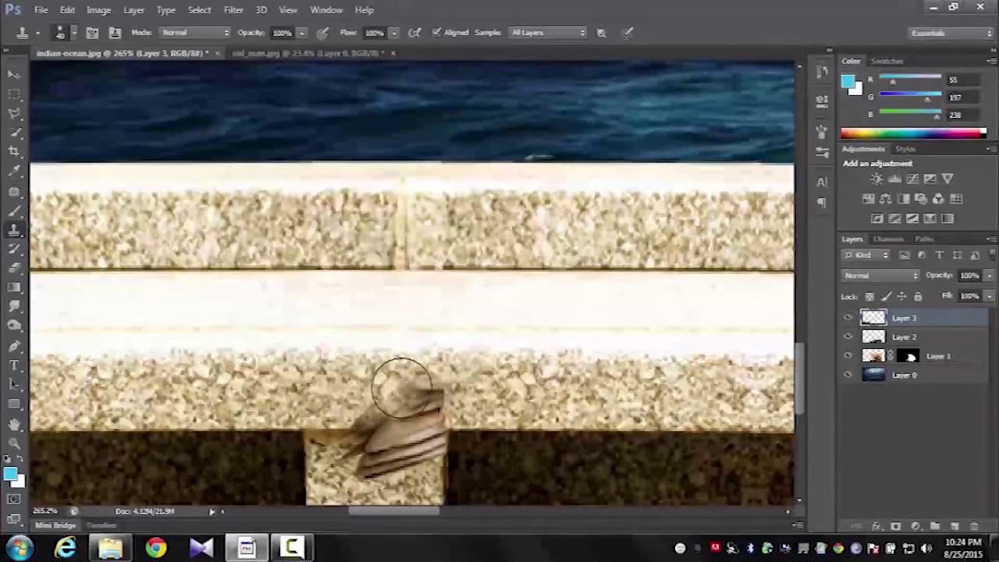
Step: Resample stone above the bird, cover its wing tip and streaks, and step back one bad stroke
{"action": "left_click", "coordinate": [332, 417], "text": "alt"}
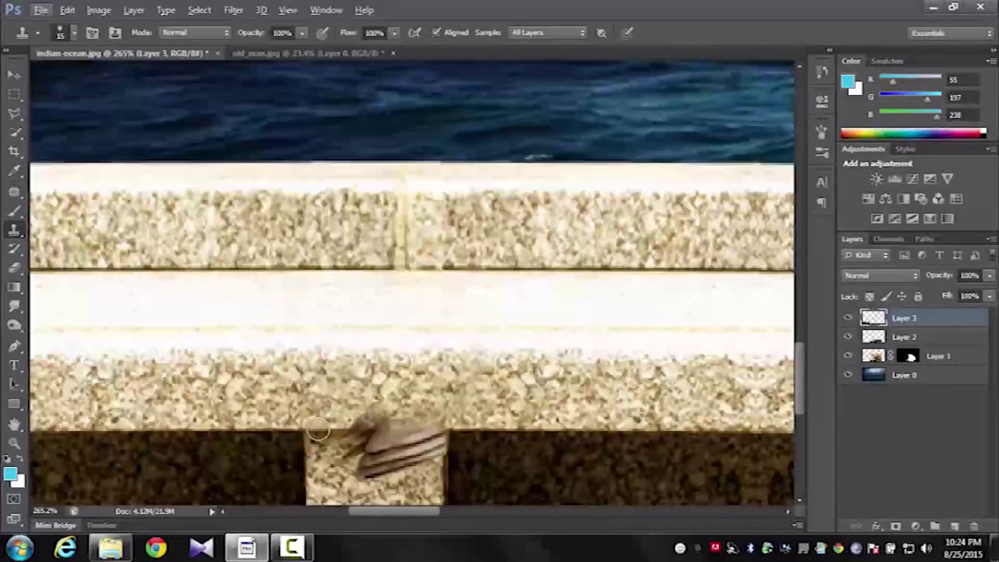
{"action": "left_click_drag", "start_coordinate": [318, 428], "coordinate": [423, 425]}
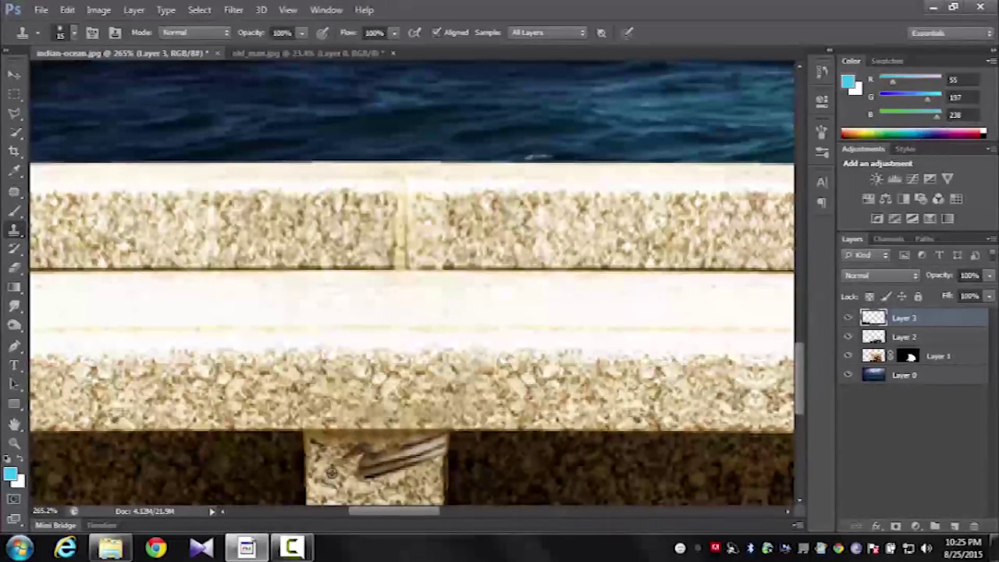
{"action": "left_click_drag", "start_coordinate": [320, 455], "coordinate": [357, 455]}
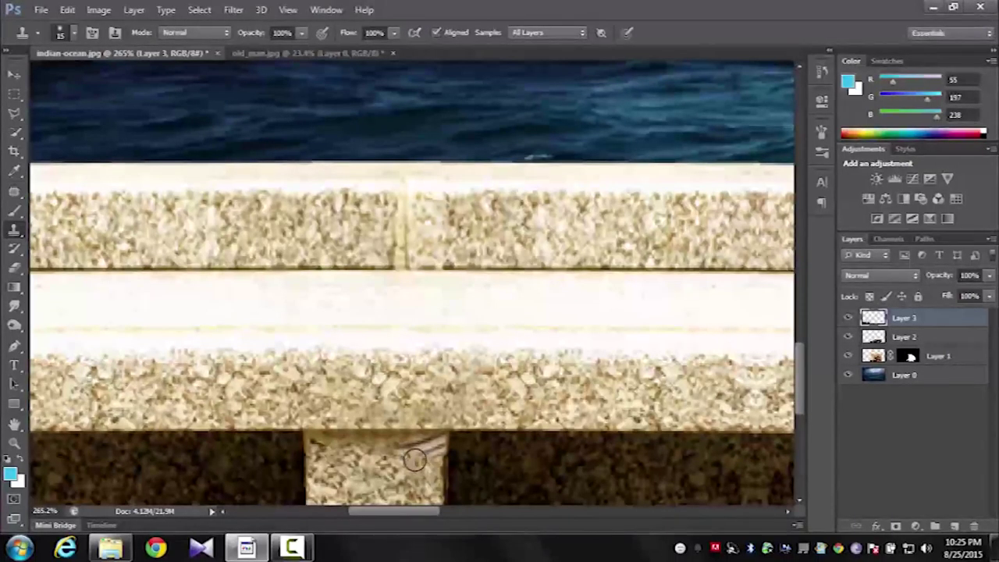
{"action": "mouse_move", "coordinate": [422, 483]}
{"action": "left_mouse_down"}
{"action": "mouse_move", "coordinate": [429, 453]}
{"action": "mouse_move", "coordinate": [331, 431]}
{"action": "mouse_move", "coordinate": [435, 432]}
{"action": "mouse_move", "coordinate": [397, 448]}
{"action": "left_mouse_up"}
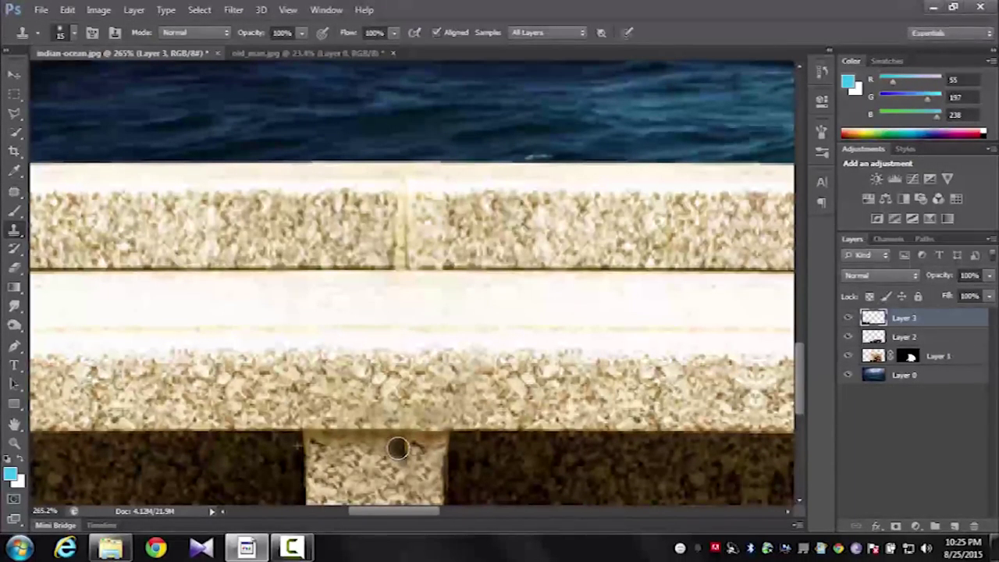
{"action": "left_click", "coordinate": [67, 10]}
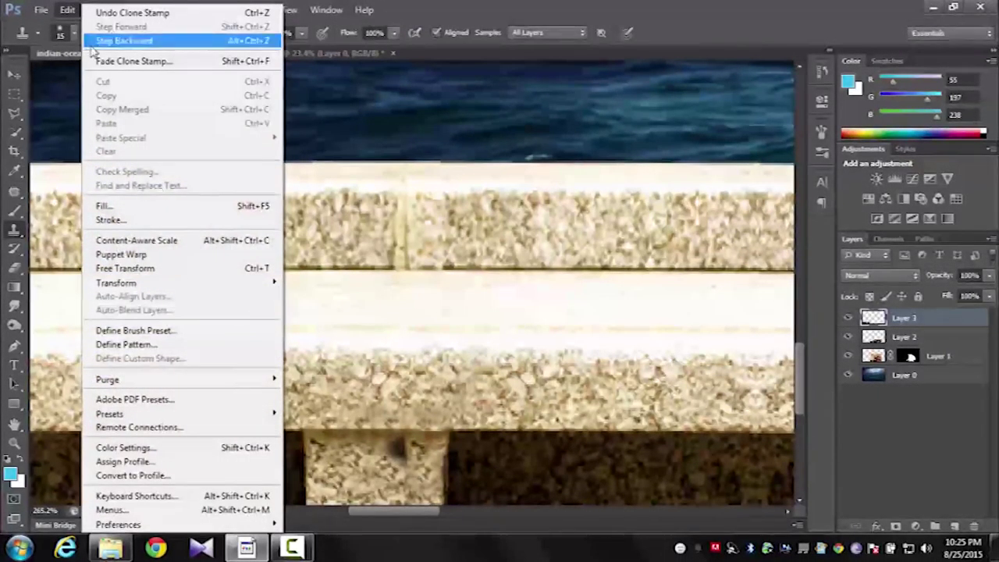
{"action": "left_click", "coordinate": [187, 40]}
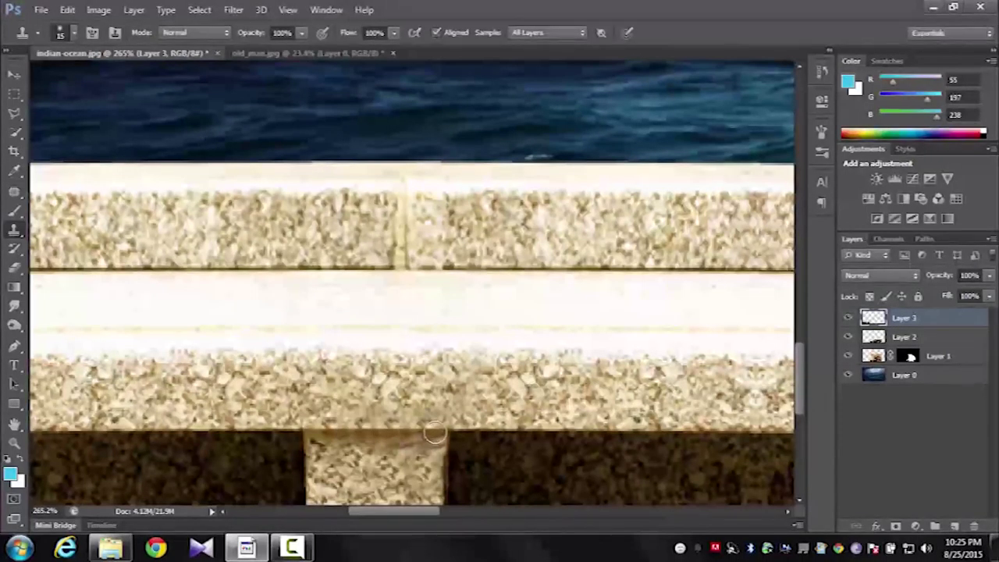
{"action": "scroll", "coordinate": [390, 479], "scroll_direction": "down", "scroll_amount": 6}
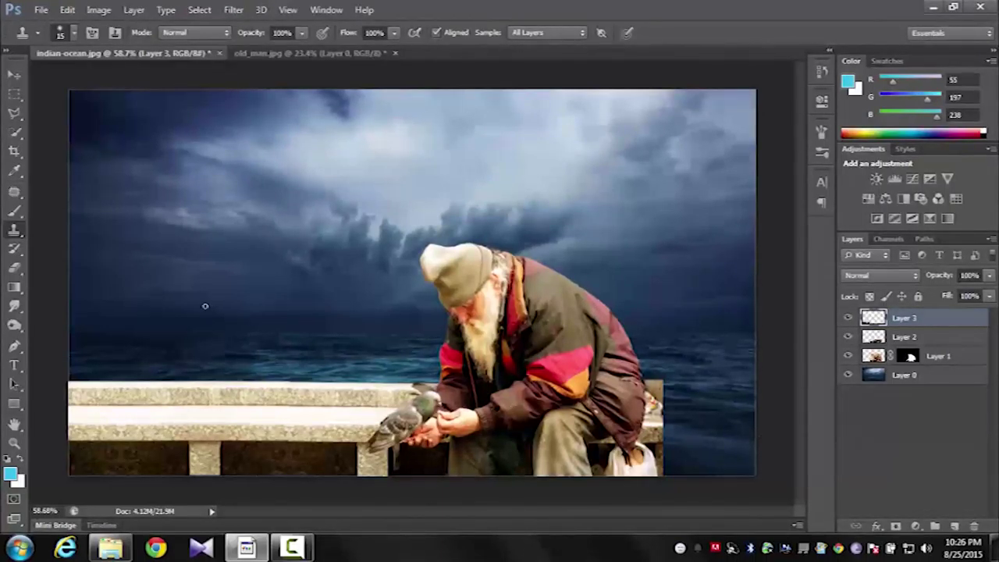
Step: Copy the bench's left end to a new layer, flip it horizontally, and move it right of the old man
{"action": "key", "text": "m"}
{"action": "left_click_drag", "start_coordinate": [55, 346], "coordinate": [221, 508]}
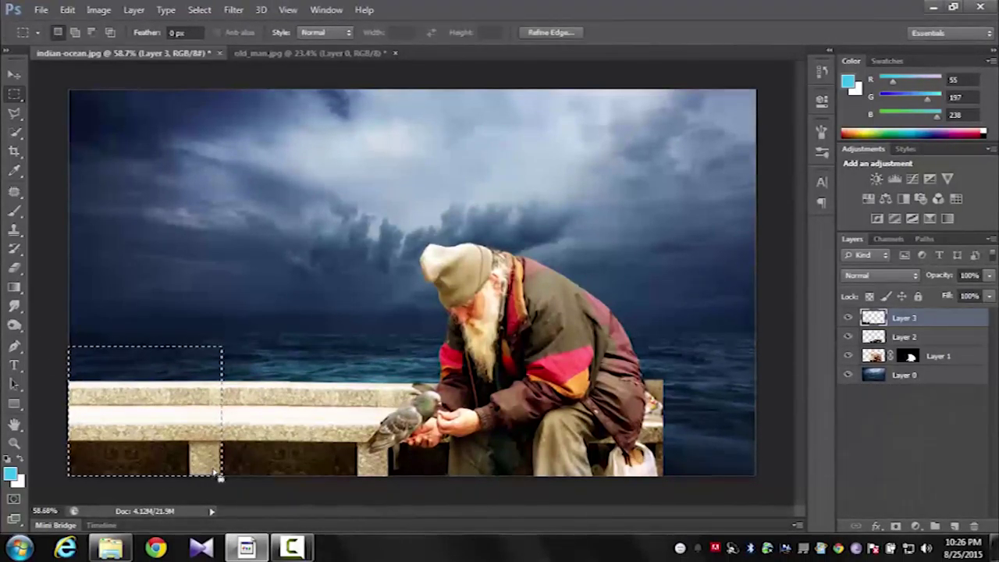
{"action": "key", "text": "ctrl+j"}
{"action": "key", "text": "ctrl+t"}
{"action": "right_click", "coordinate": [178, 435]}
{"action": "left_click", "coordinate": [223, 390]}
{"action": "left_click_drag", "start_coordinate": [174, 415], "coordinate": [749, 418]}
{"action": "key", "text": "Return"}
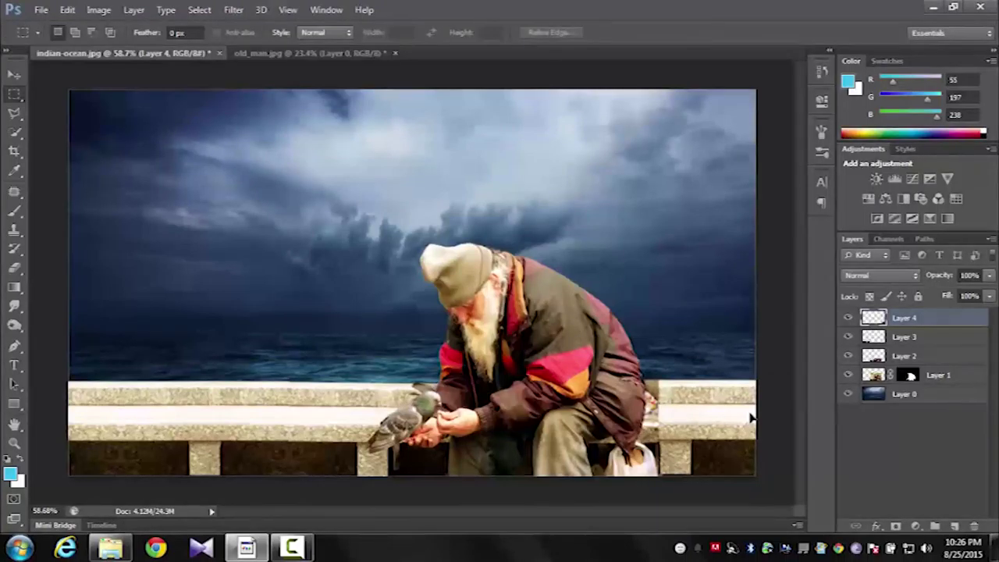
Step: Nudge the Layer 4 bench piece into alignment and lower its fill to 68%
{"action": "left_click", "coordinate": [14, 74]}
{"action": "scroll", "coordinate": [707, 428], "scroll_direction": "up", "scroll_amount": 5}
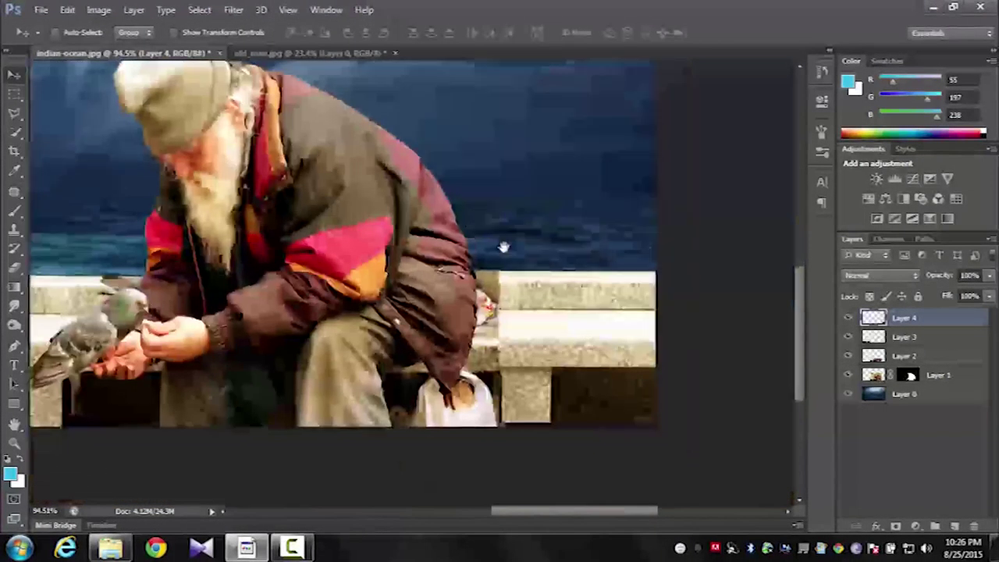
{"action": "key", "text": "Right"}
{"action": "key", "text": "Right"}
{"action": "key", "text": "Right"}
{"action": "key", "text": "Down"}
{"action": "key", "text": "Down"}
{"action": "key", "text": "Down"}
{"action": "key", "text": "Down"}
{"action": "key", "text": "Down"}
{"action": "key", "text": "Down"}
{"action": "key", "text": "Down"}
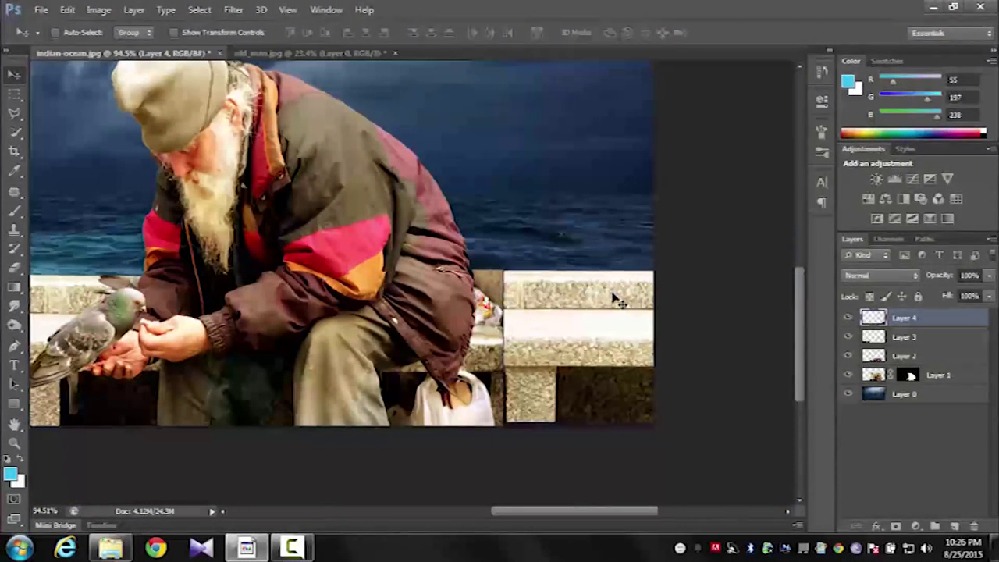
{"action": "key", "text": "Down"}
{"action": "key", "text": "Down"}
{"action": "key", "text": "Down"}
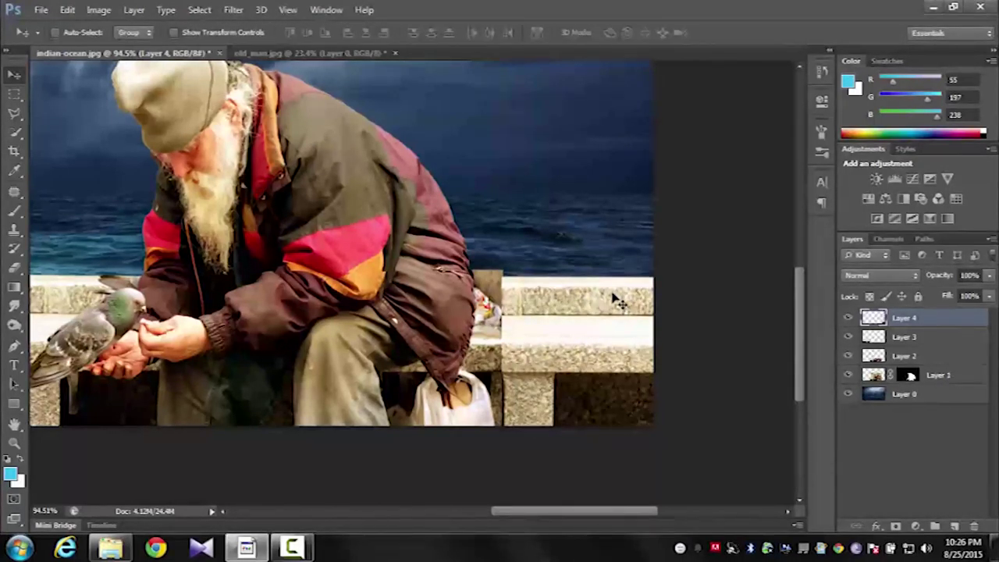
{"action": "key", "text": "Left"}
{"action": "key", "text": "Left"}
{"action": "key", "text": "Left"}
{"action": "key", "text": "Left"}
{"action": "key", "text": "Left"}
{"action": "key", "text": "Left"}
{"action": "key", "text": "Left"}
{"action": "key", "text": "Left"}
{"action": "key", "text": "Left"}
{"action": "key", "text": "Left"}
{"action": "key", "text": "Left"}
{"action": "key", "text": "Left"}
{"action": "key", "text": "Left"}
{"action": "key", "text": "Left"}
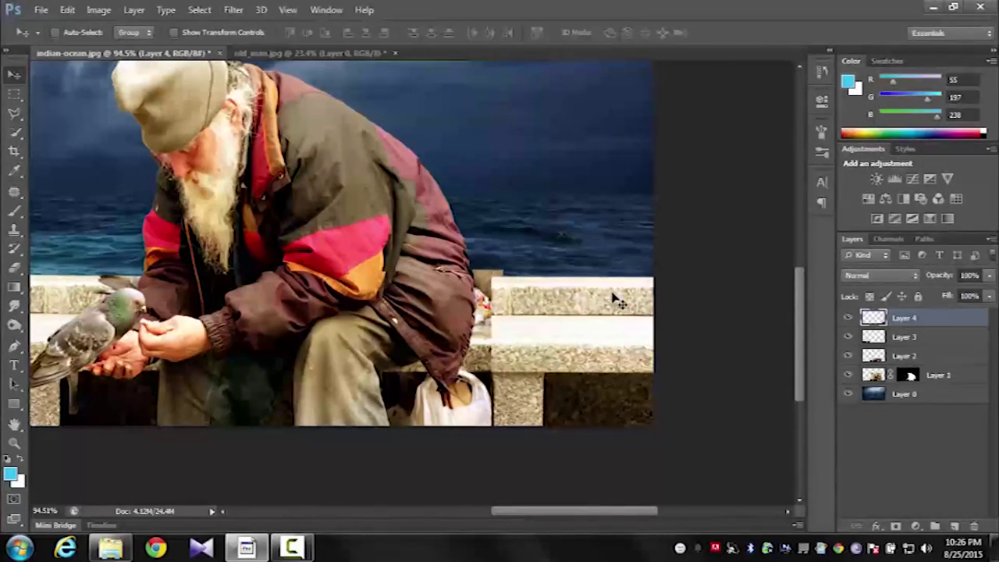
{"action": "key", "text": "Left"}
{"action": "key", "text": "Left"}
{"action": "key", "text": "Left"}
{"action": "key", "text": "Left"}
{"action": "key", "text": "Left"}
{"action": "key", "text": "Left"}
{"action": "key", "text": "Left"}
{"action": "key", "text": "Left"}
{"action": "key", "text": "Left"}
{"action": "key", "text": "Left"}
{"action": "key", "text": "Left"}
{"action": "key", "text": "Left"}
{"action": "key", "text": "Left"}
{"action": "key", "text": "Left"}
{"action": "key", "text": "Left"}
{"action": "key", "text": "Left"}
{"action": "key", "text": "Left"}
{"action": "key", "text": "Left"}
{"action": "key", "text": "Left"}
{"action": "key", "text": "Left"}
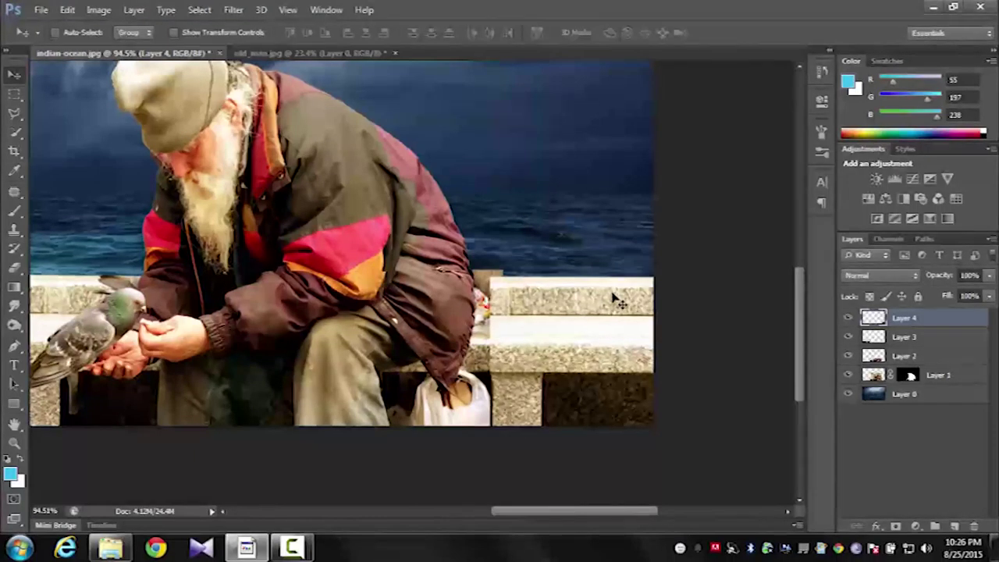
{"action": "key", "text": "Left"}
{"action": "key", "text": "Left"}
{"action": "key", "text": "Left"}
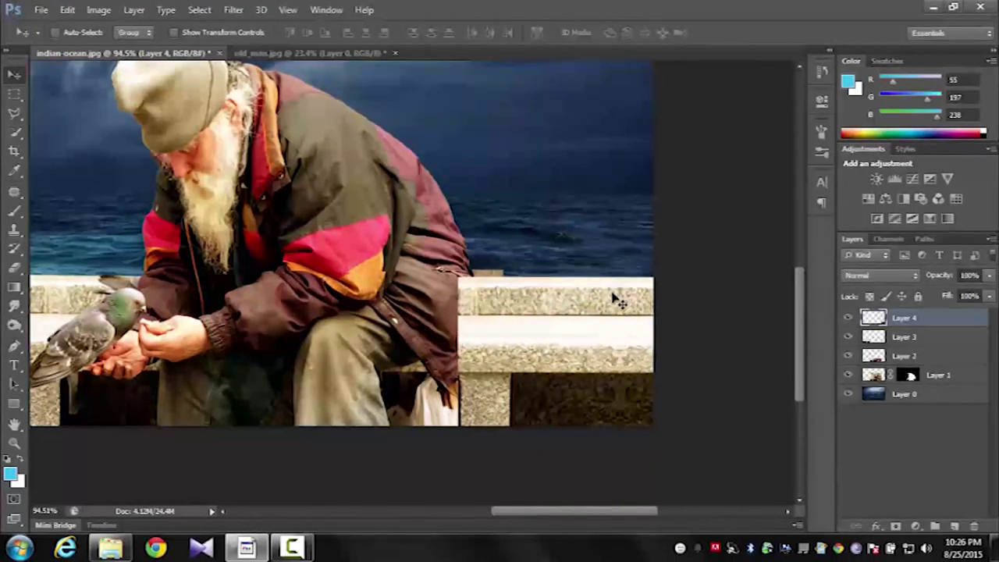
{"action": "left_click_drag", "start_coordinate": [990, 299], "coordinate": [966, 321]}
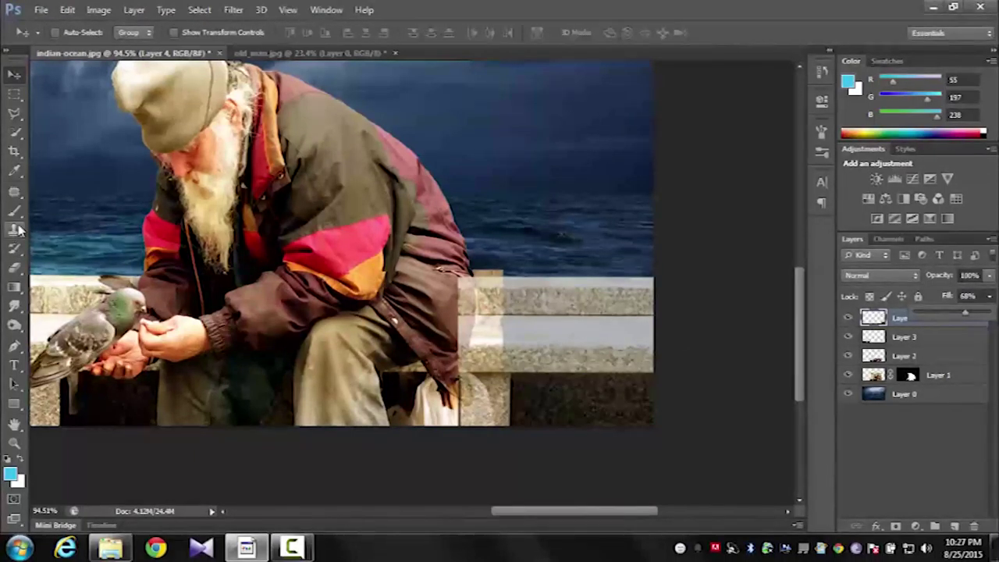
Step: Lasso the Layer 4 bench patch overlapping the man's jacket and delete it
{"action": "left_click", "coordinate": [14, 114]}
{"action": "scroll", "coordinate": [486, 276], "scroll_direction": "up", "scroll_amount": 5}
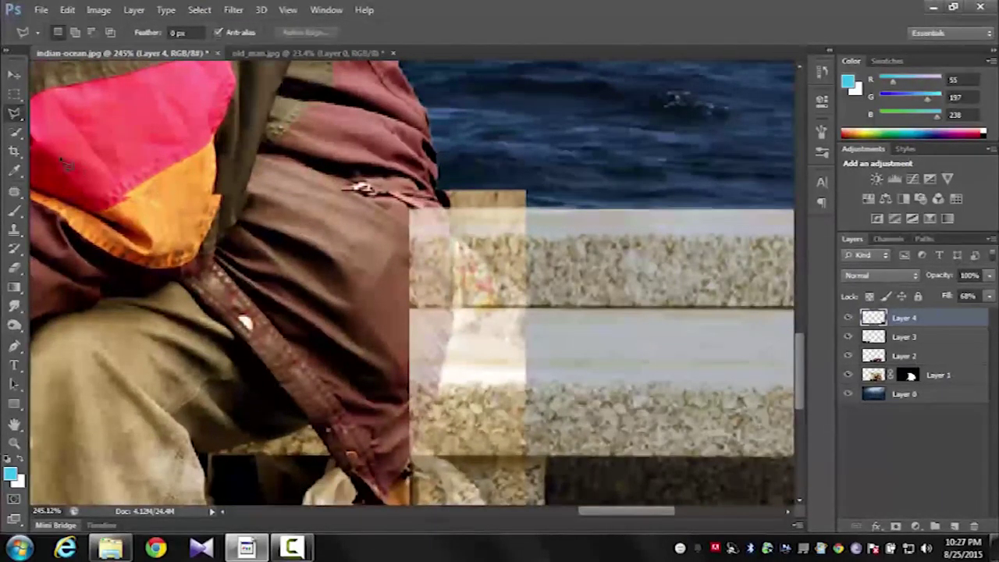
{"action": "right_click", "coordinate": [14, 114]}
{"action": "left_click", "coordinate": [62, 109]}
{"action": "scroll", "coordinate": [466, 231], "scroll_direction": "up", "scroll_amount": 2}
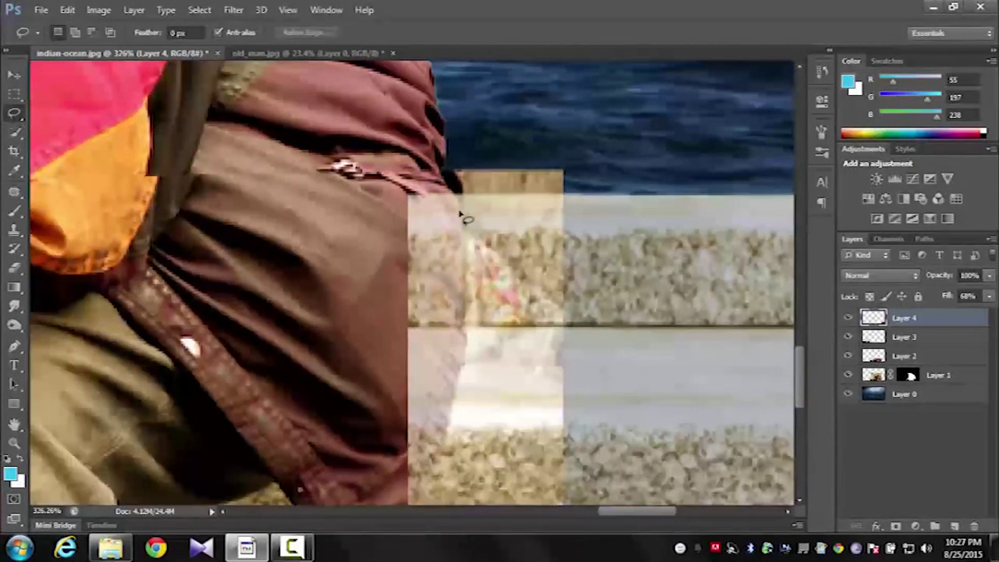
{"action": "scroll", "coordinate": [464, 210], "scroll_direction": "down", "scroll_amount": 2}
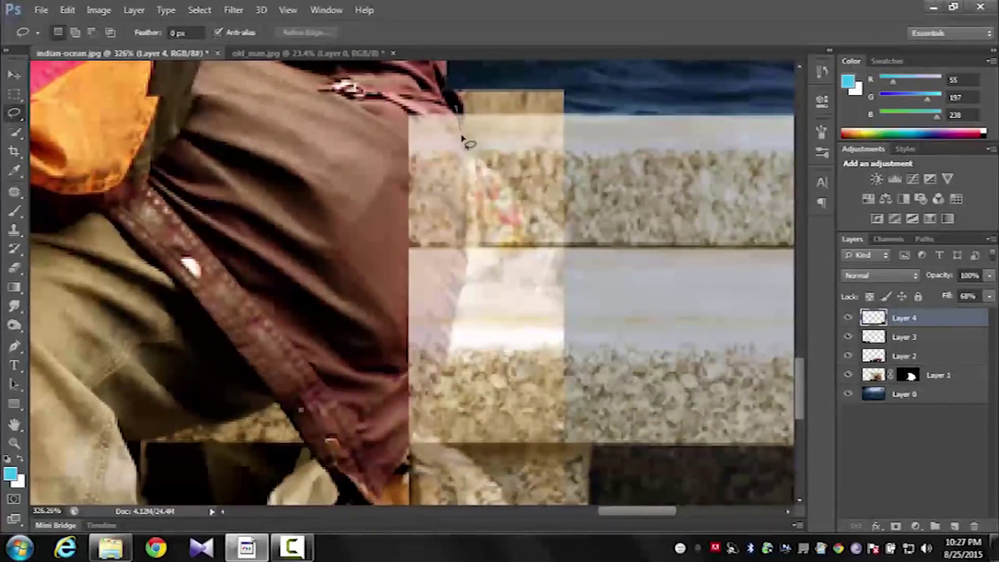
{"action": "left_click_drag", "start_coordinate": [465, 191], "coordinate": [466, 290]}
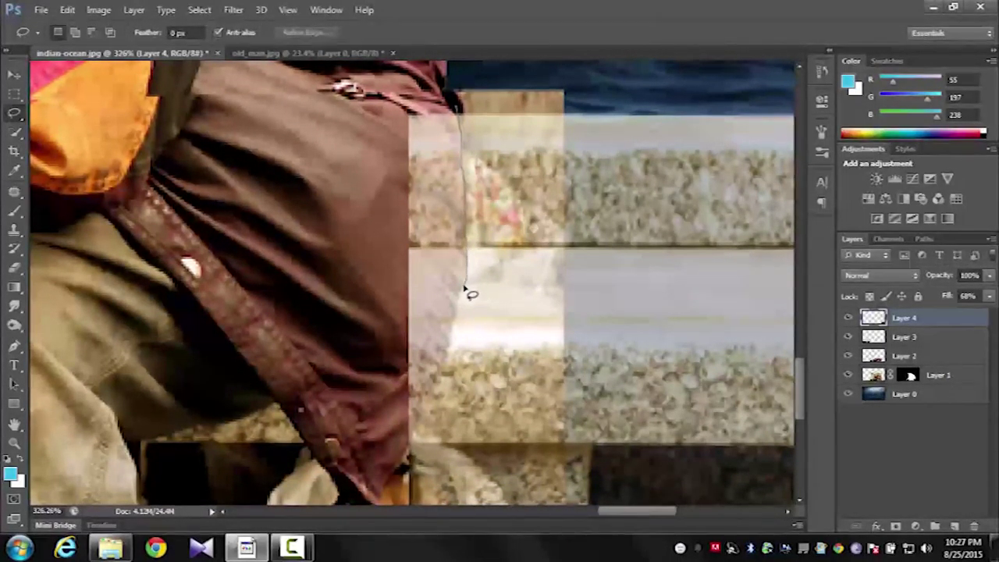
{"action": "mouse_move", "coordinate": [421, 429]}
{"action": "left_mouse_down"}
{"action": "mouse_move", "coordinate": [291, 260]}
{"action": "mouse_move", "coordinate": [300, 173]}
{"action": "mouse_move", "coordinate": [460, 116]}
{"action": "left_mouse_up"}
{"action": "scroll", "coordinate": [346, 216], "scroll_direction": "down", "scroll_amount": 1}
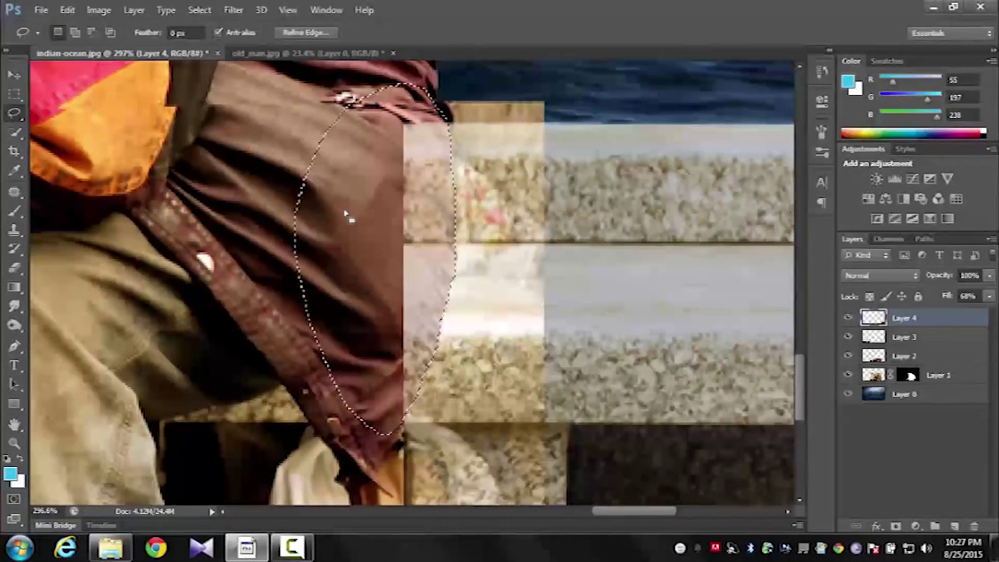
{"action": "key", "text": "Delete"}
{"action": "key", "text": "ctrl+d"}
Step: Lasso and clear the overlapping bench area beside the white bag
{"action": "scroll", "coordinate": [411, 414], "scroll_direction": "down", "scroll_amount": 4}
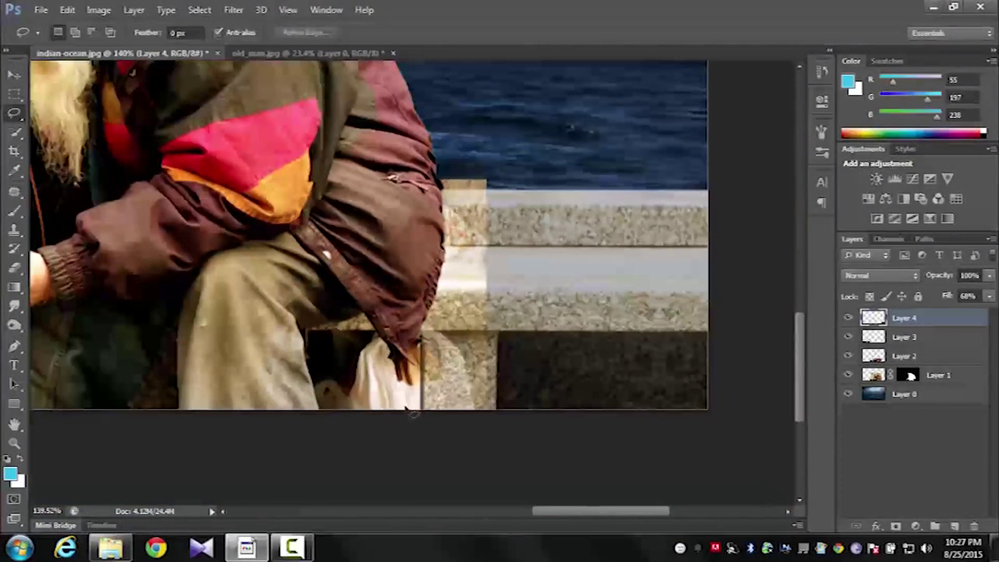
{"action": "scroll", "coordinate": [411, 413], "scroll_direction": "up", "scroll_amount": 5}
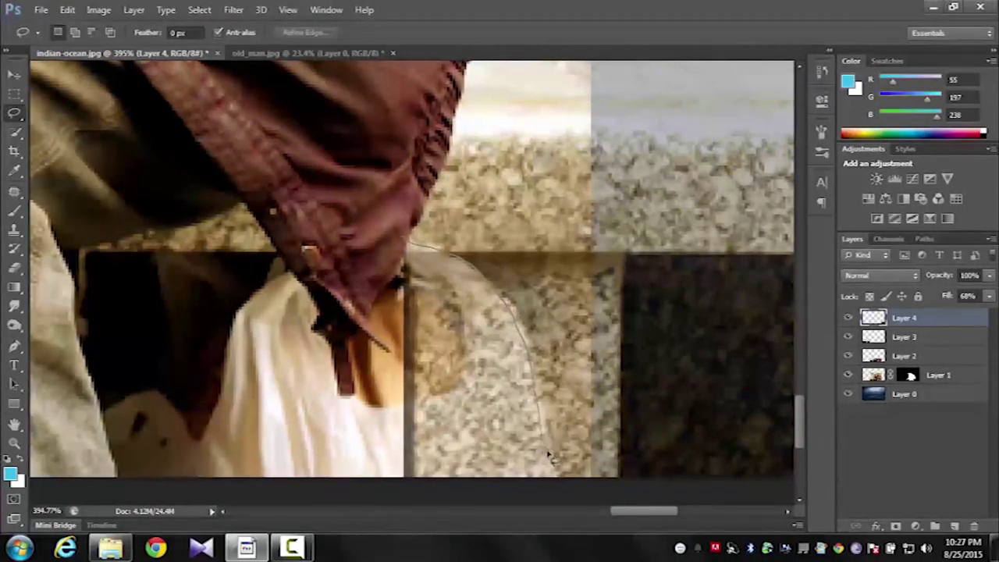
{"action": "mouse_move", "coordinate": [461, 516]}
{"action": "left_mouse_down"}
{"action": "mouse_move", "coordinate": [281, 355]}
{"action": "mouse_move", "coordinate": [382, 234]}
{"action": "mouse_move", "coordinate": [554, 480]}
{"action": "left_mouse_up"}
{"action": "key", "text": "ctrl+d"}
{"action": "scroll", "coordinate": [397, 283], "scroll_direction": "down", "scroll_amount": 3}
Step: Restore Layer 4's fill to 100%
{"action": "left_click", "coordinate": [989, 296]}
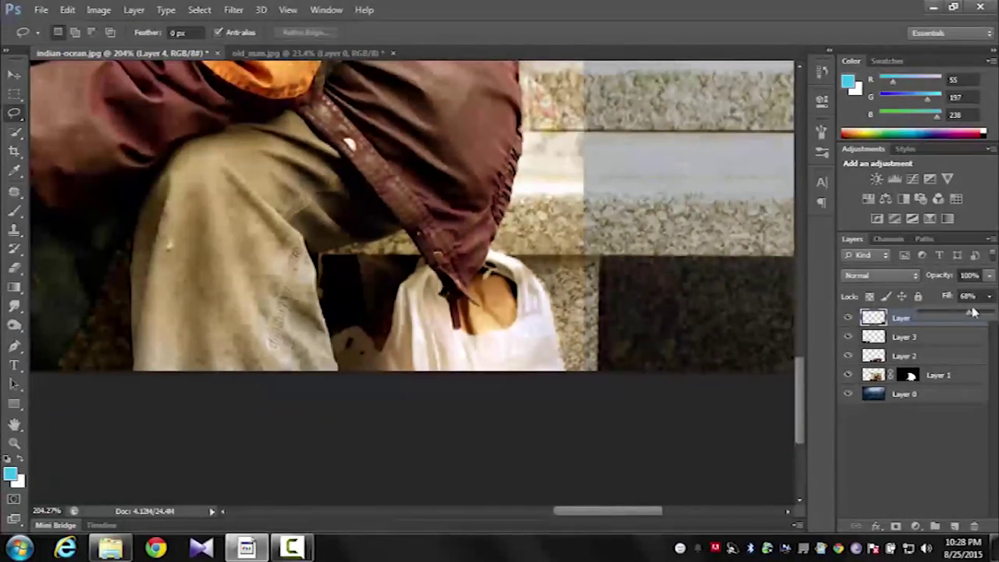
{"action": "left_click_drag", "start_coordinate": [971, 311], "coordinate": [991, 311]}
{"action": "scroll", "coordinate": [328, 468], "scroll_direction": "down", "scroll_amount": 4}
{"action": "scroll", "coordinate": [328, 468], "scroll_direction": "up", "scroll_amount": 3}
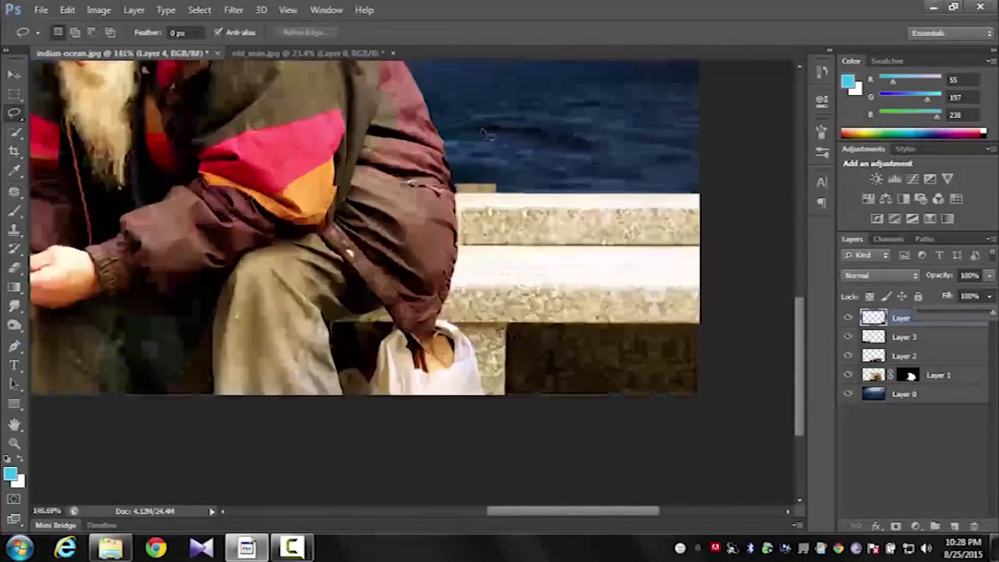
{"action": "left_click", "coordinate": [910, 377]}
{"action": "scroll", "coordinate": [468, 180], "scroll_direction": "up", "scroll_amount": 6}
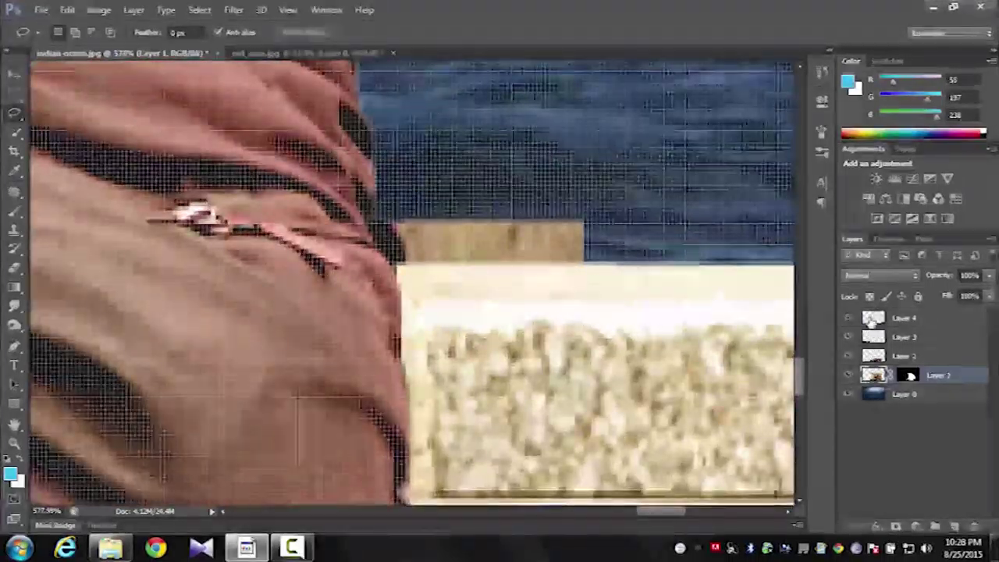
Step: Apply the layer mask permanently to the man's layer
{"action": "left_click", "coordinate": [910, 377]}
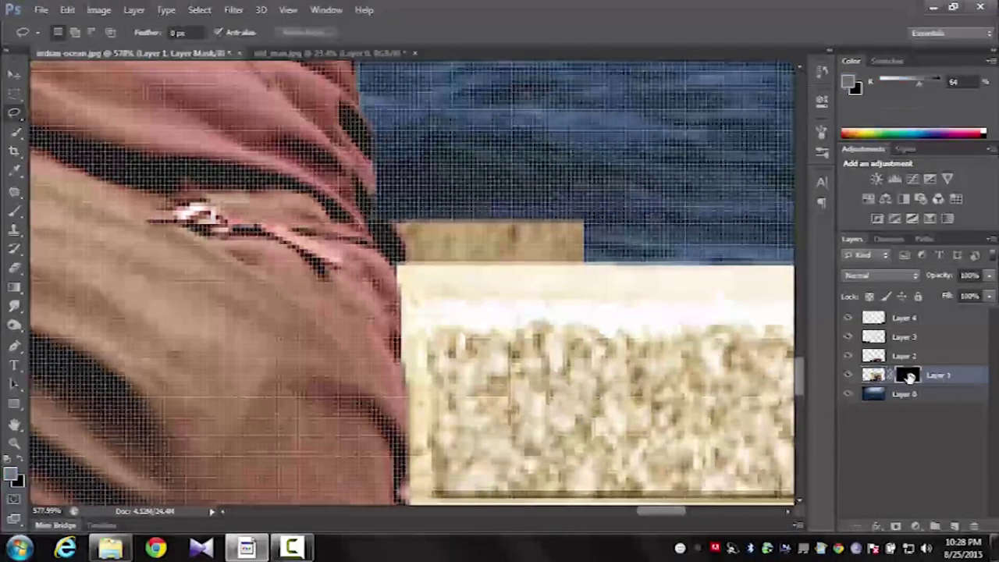
{"action": "right_click", "coordinate": [910, 377]}
{"action": "left_click", "coordinate": [877, 422]}
{"action": "scroll", "coordinate": [394, 225], "scroll_direction": "up", "scroll_amount": 3}
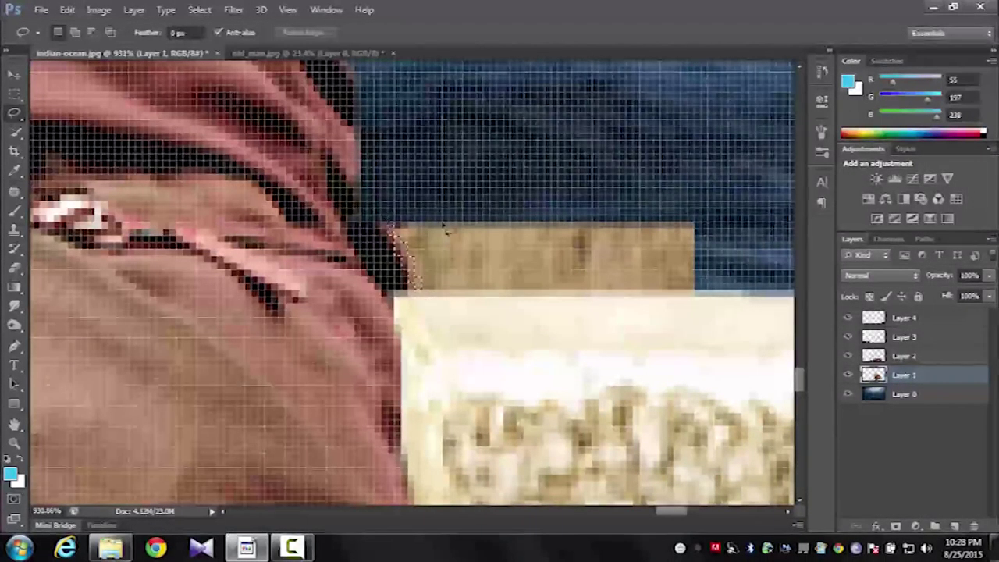
Step: Lasso and delete the stray wooden block beside the jacket on its bench layer
{"action": "mouse_move", "coordinate": [419, 298]}
{"action": "left_mouse_down"}
{"action": "mouse_move", "coordinate": [622, 390]}
{"action": "mouse_move", "coordinate": [382, 206]}
{"action": "mouse_move", "coordinate": [408, 232]}
{"action": "left_mouse_up"}
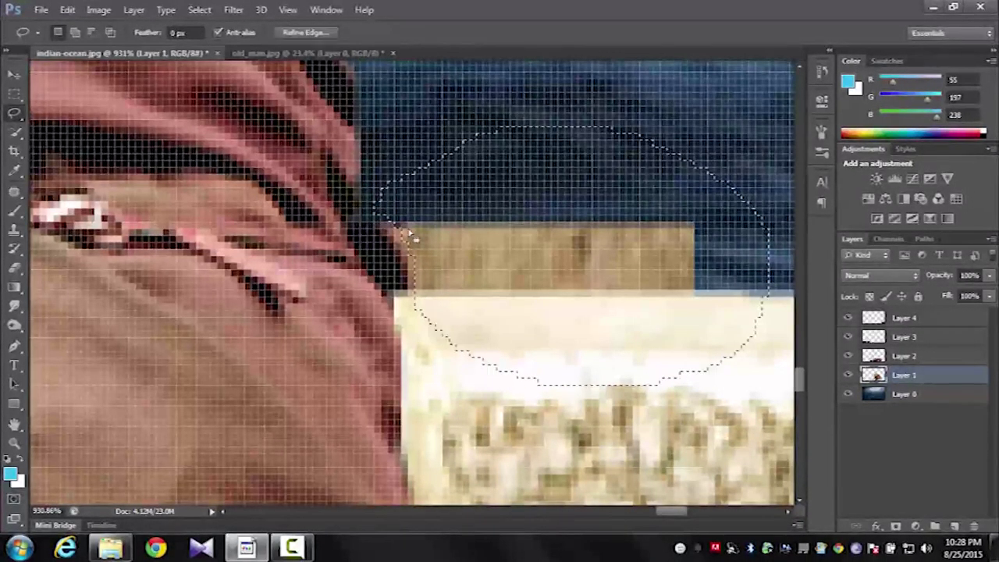
{"action": "left_click", "coordinate": [904, 356]}
{"action": "key", "text": "Delete"}
{"action": "key", "text": "ctrl+d"}
{"action": "scroll", "coordinate": [417, 331], "scroll_direction": "down", "scroll_amount": 5}
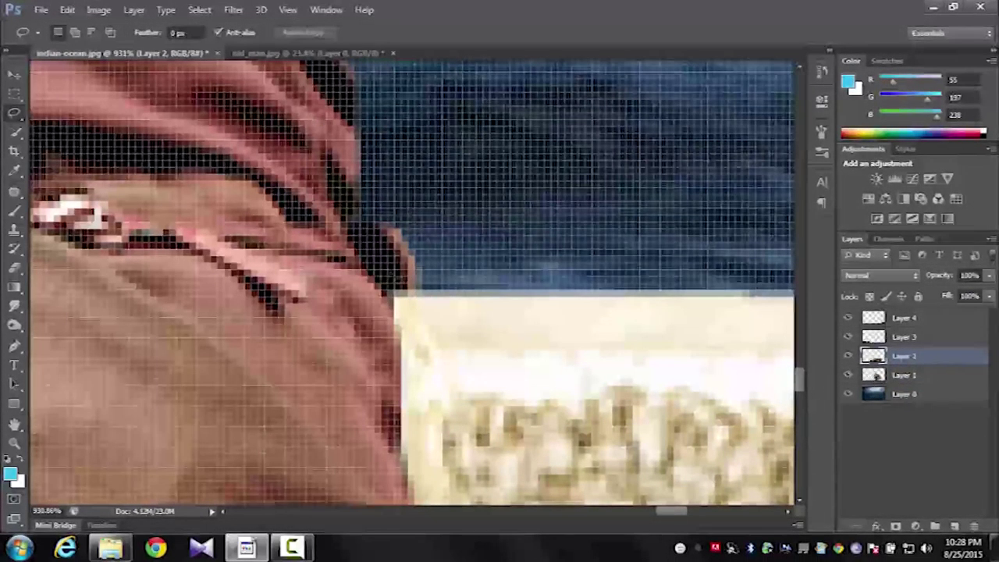
{"action": "scroll", "coordinate": [417, 331], "scroll_direction": "up", "scroll_amount": 5}
{"action": "mouse_move", "coordinate": [417, 332]}
{"action": "left_mouse_down"}
{"action": "mouse_move", "coordinate": [390, 356]}
{"action": "mouse_move", "coordinate": [413, 327]}
{"action": "left_mouse_up"}
Step: Merge the upper bench piece layer down into the bench layer below
{"action": "left_click", "coordinate": [905, 319]}
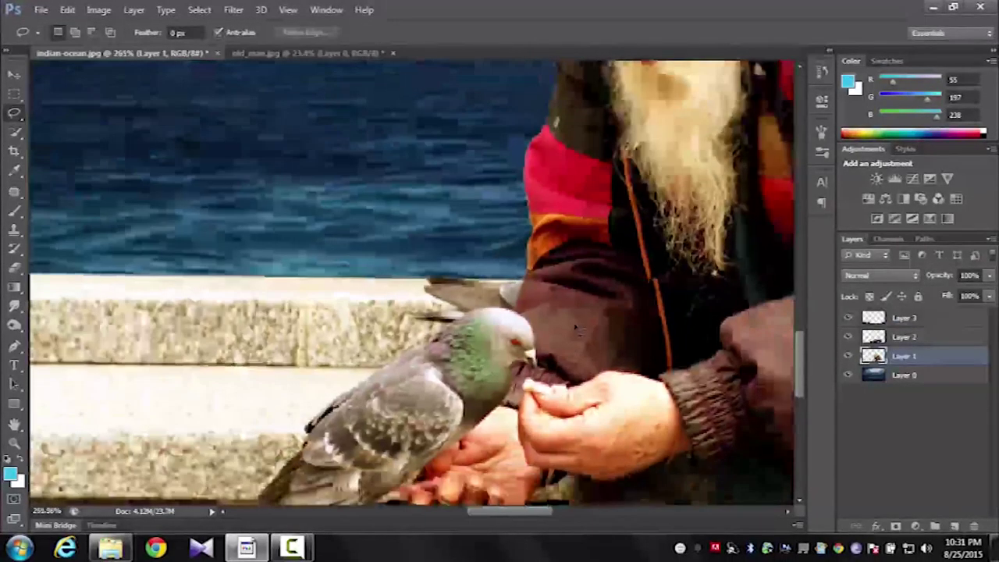
{"action": "scroll", "coordinate": [577, 331], "scroll_direction": "down", "scroll_amount": 6}
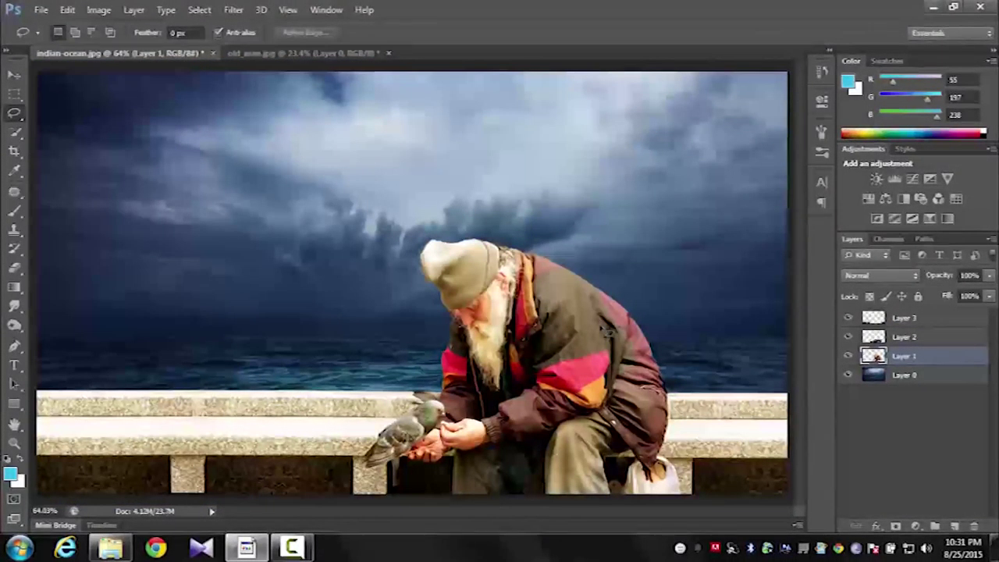
{"action": "left_click", "coordinate": [904, 318]}
{"action": "key", "text": "ctrl+e"}
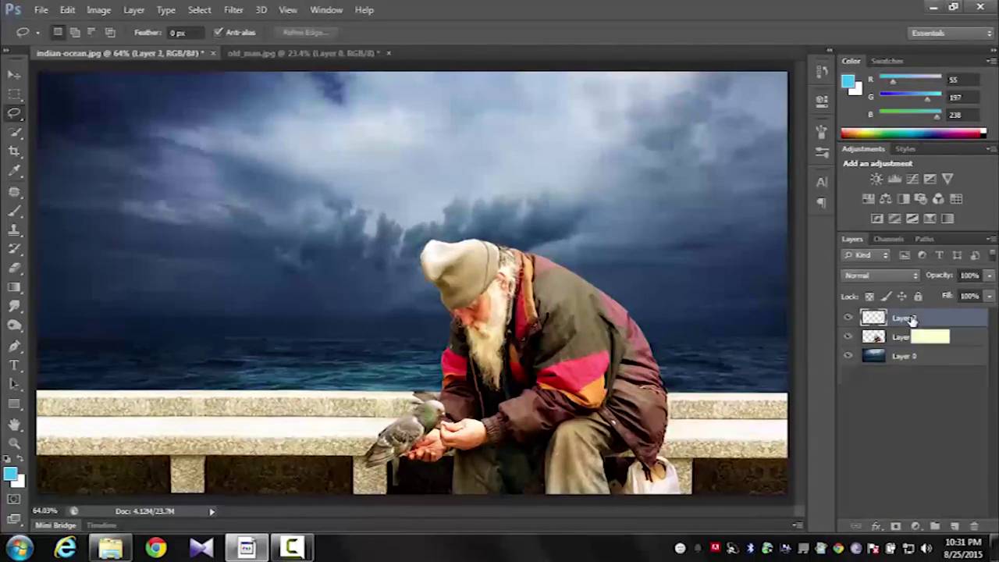
{"action": "double_click", "coordinate": [904, 318]}
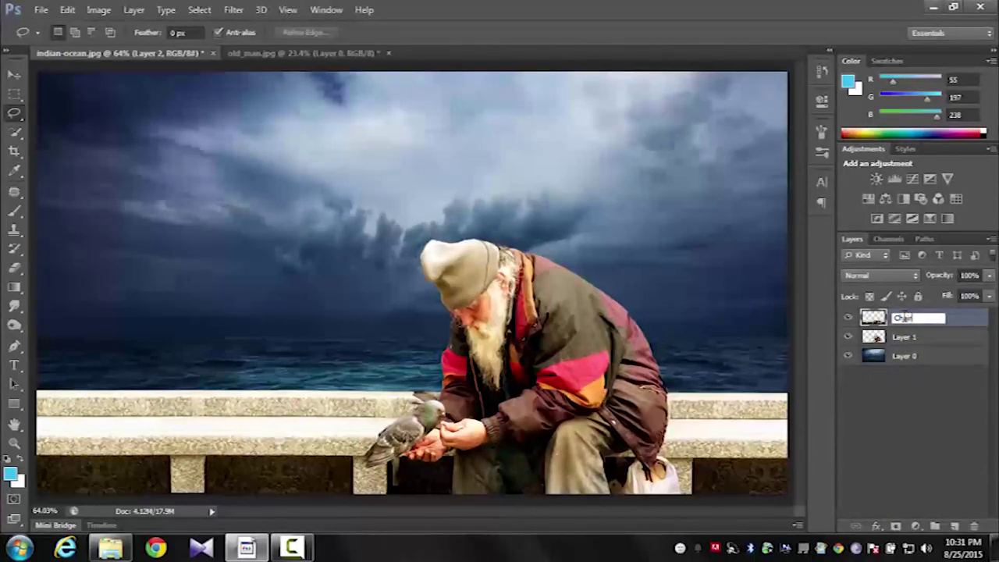
Step: Name the layers Chair and character, and move Chair below character
{"action": "key", "text": "Return"}
{"action": "double_click", "coordinate": [905, 336]}
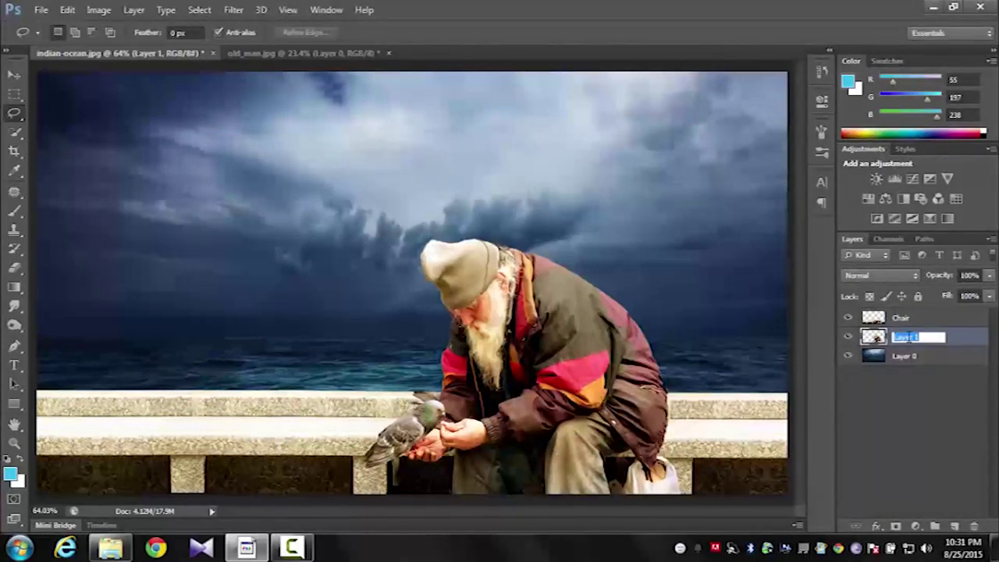
{"action": "key", "text": "Return"}
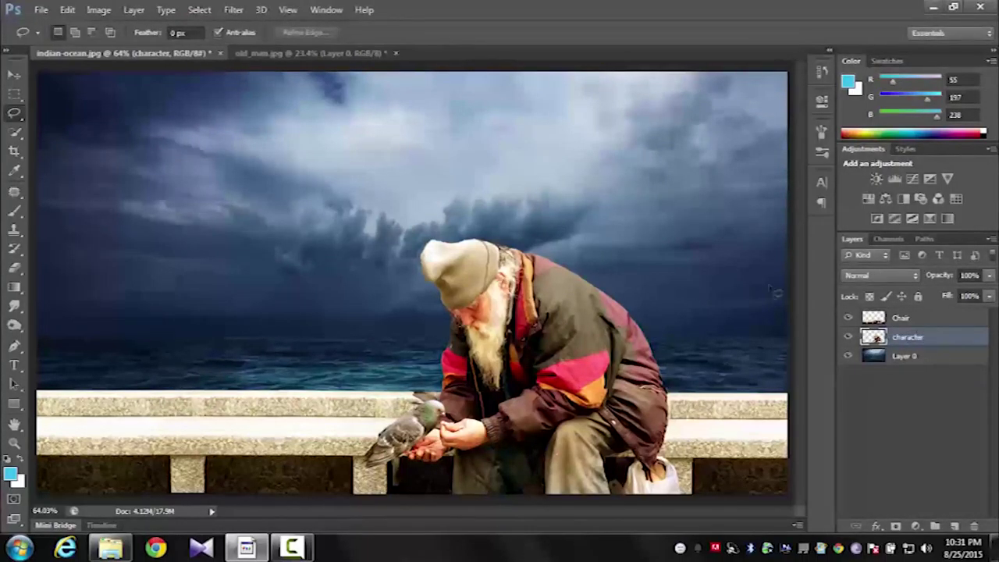
{"action": "scroll", "coordinate": [483, 310], "scroll_direction": "down", "scroll_amount": 1}
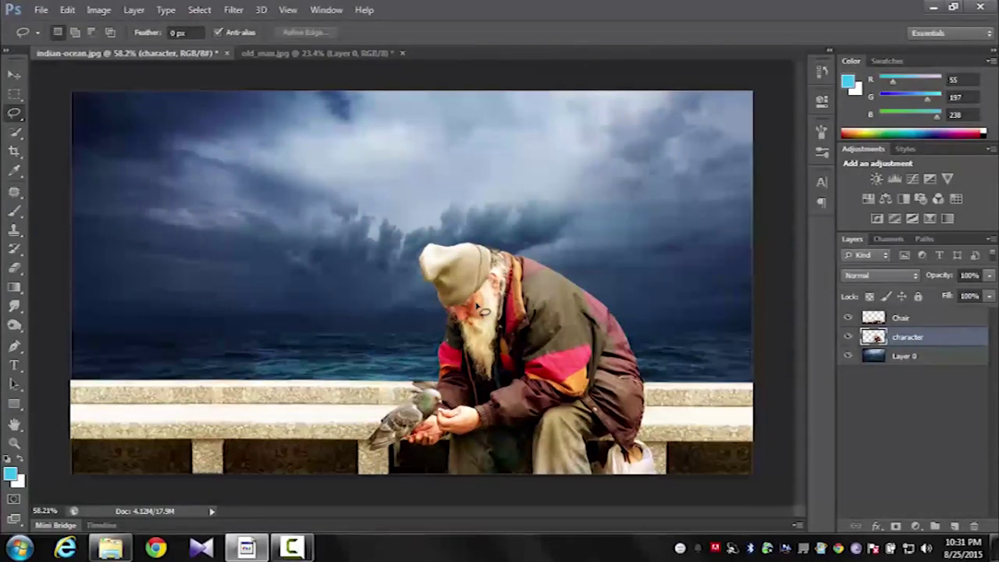
{"action": "scroll", "coordinate": [482, 312], "scroll_direction": "down", "scroll_amount": 1}
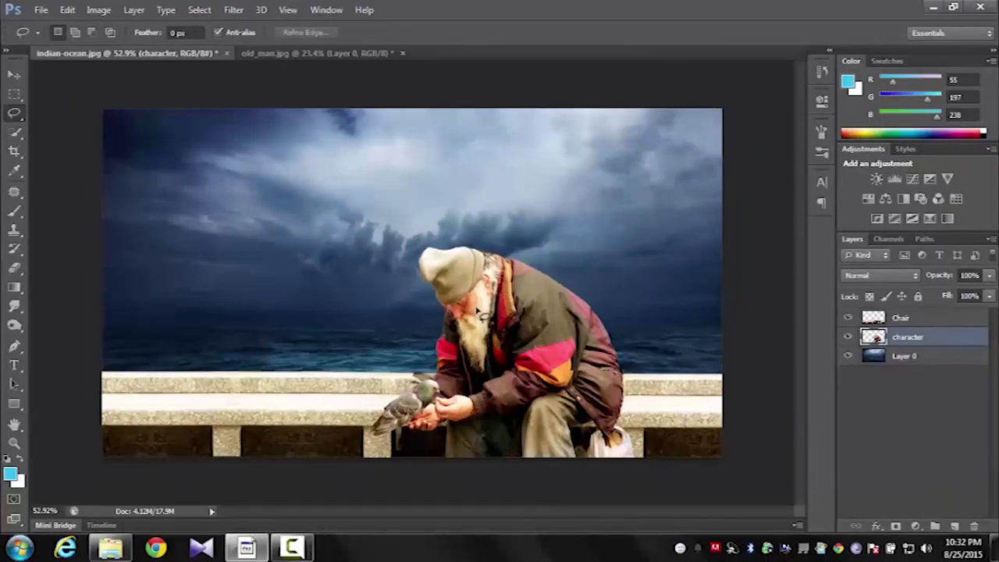
{"action": "left_click", "coordinate": [905, 318]}
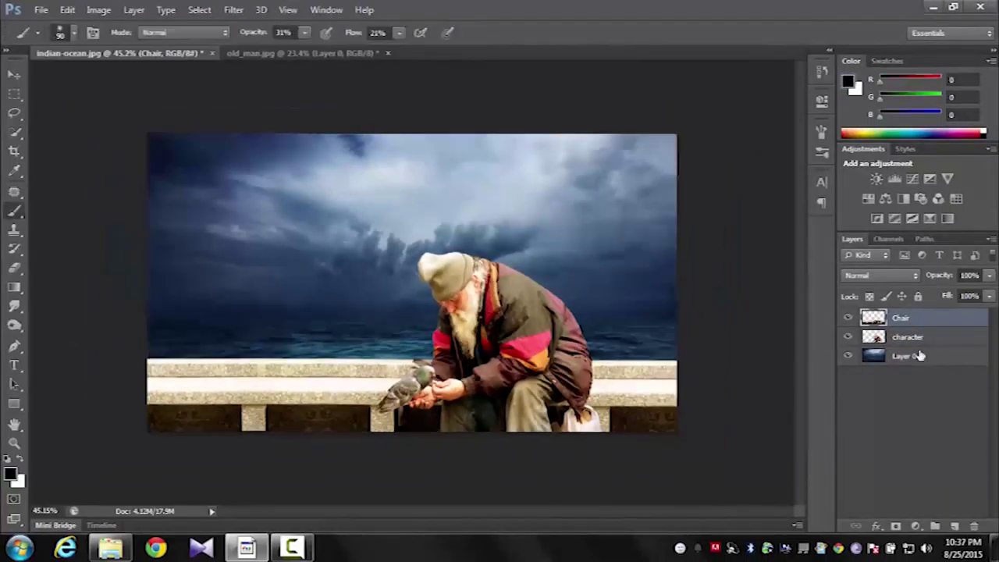
{"action": "left_click_drag", "start_coordinate": [923, 318], "coordinate": [934, 526]}
Step: Set Chair copy's blend mode to Multiply and add a new empty layer above it
{"action": "left_click", "coordinate": [880, 274]}
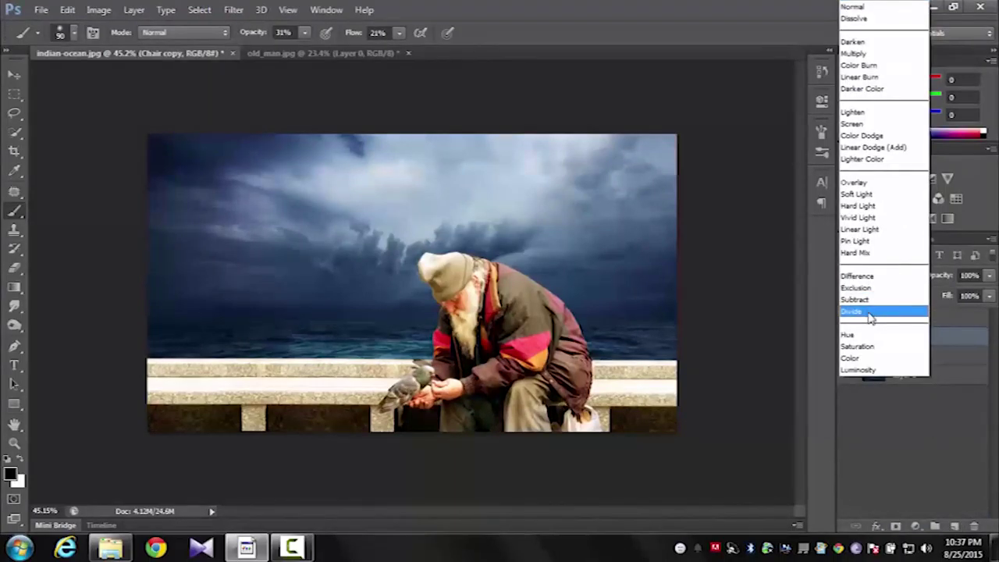
{"action": "left_click", "coordinate": [870, 312]}
{"action": "scroll", "coordinate": [876, 316], "scroll_direction": "down", "scroll_amount": 1}
{"action": "scroll", "coordinate": [878, 315], "scroll_direction": "up", "scroll_amount": 1}
{"action": "scroll", "coordinate": [879, 315], "scroll_direction": "up", "scroll_amount": 9}
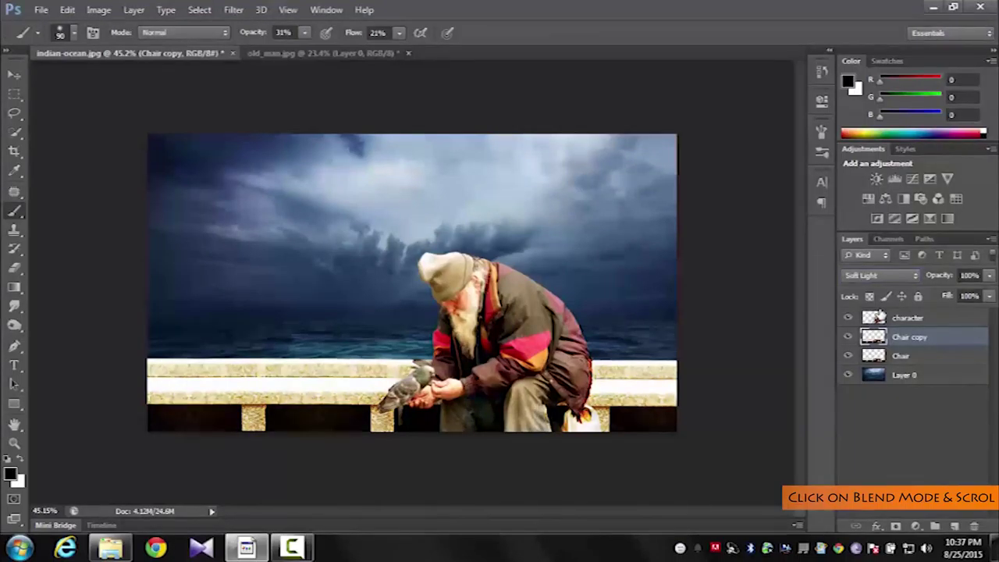
{"action": "scroll", "coordinate": [881, 315], "scroll_direction": "up", "scroll_amount": 8}
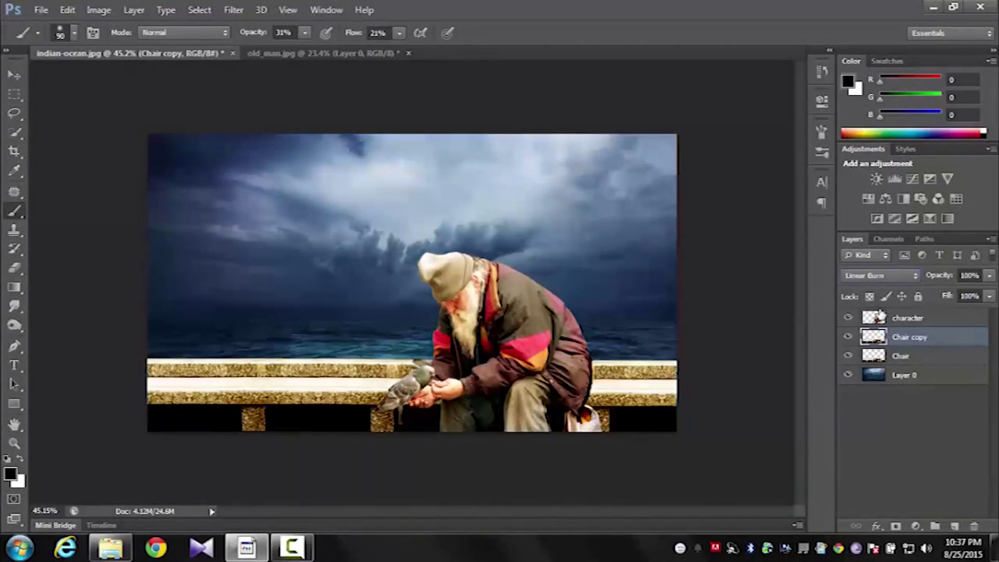
{"action": "scroll", "coordinate": [880, 315], "scroll_direction": "up", "scroll_amount": 2}
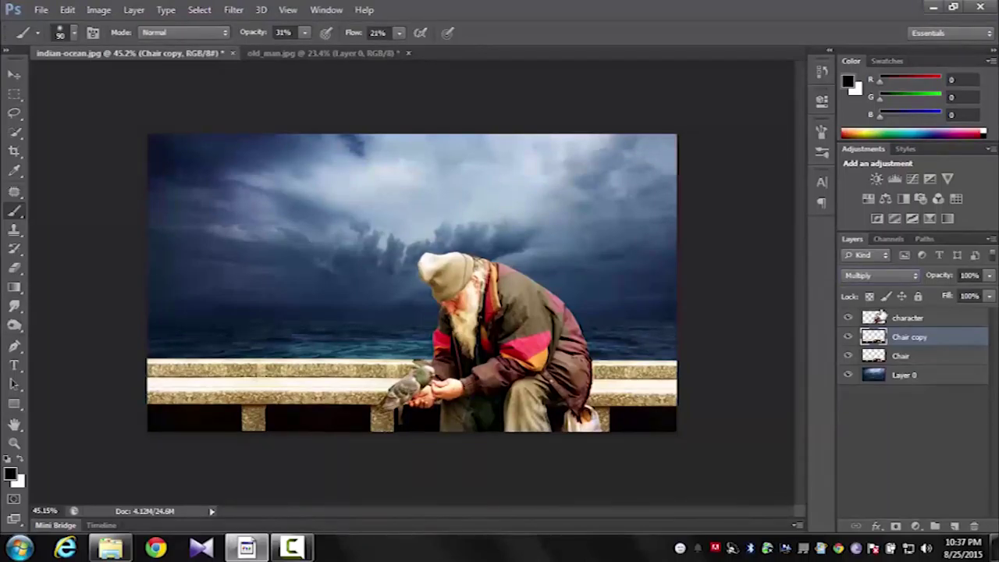
{"action": "left_click", "coordinate": [953, 525]}
Step: Brush black at 71% opacity and 72% flow over the left bench and legs, then load its selection
{"action": "left_click_drag", "start_coordinate": [306, 36], "coordinate": [335, 49]}
{"action": "left_click", "coordinate": [399, 32]}
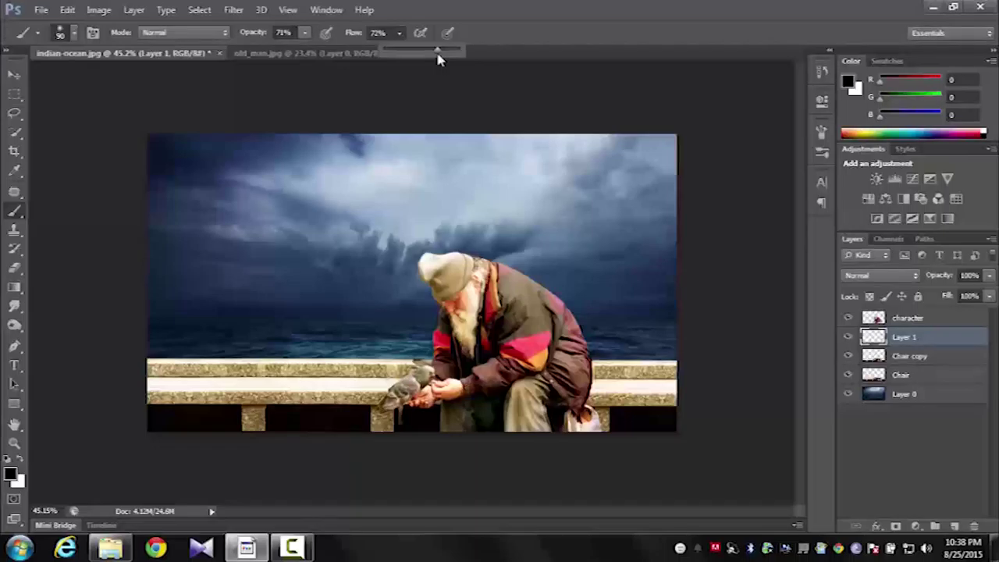
{"action": "key", "text": "bracketright"}
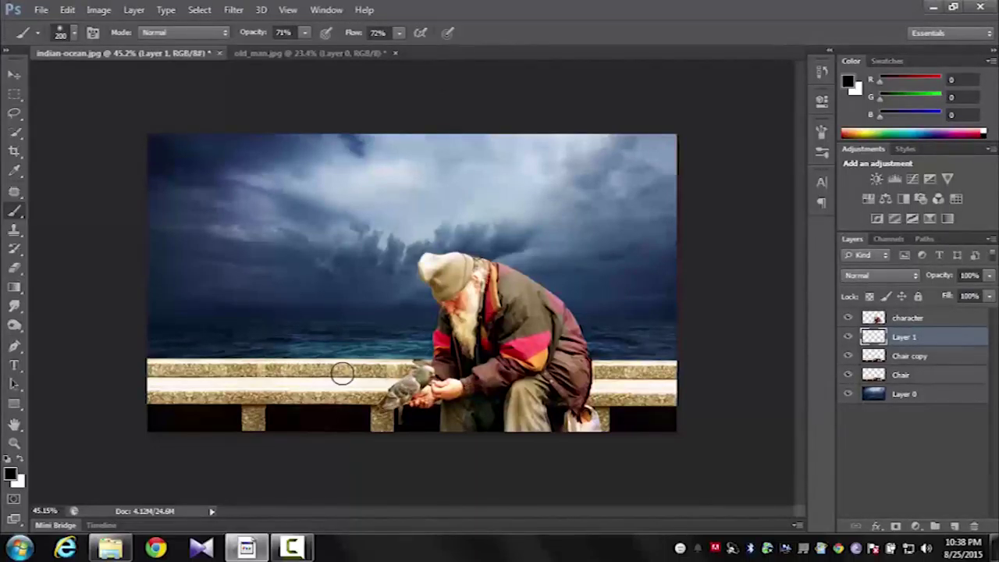
{"action": "left_click_drag", "start_coordinate": [342, 376], "coordinate": [156, 380]}
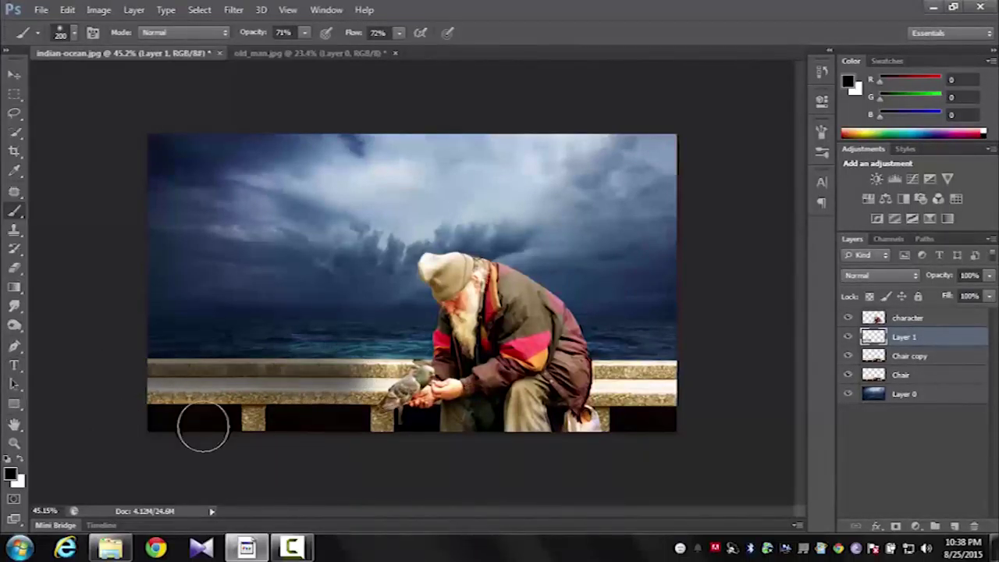
{"action": "mouse_move", "coordinate": [347, 394]}
{"action": "left_mouse_down"}
{"action": "mouse_move", "coordinate": [119, 389]}
{"action": "mouse_move", "coordinate": [249, 414]}
{"action": "mouse_move", "coordinate": [333, 400]}
{"action": "mouse_move", "coordinate": [84, 394]}
{"action": "mouse_move", "coordinate": [318, 393]}
{"action": "mouse_move", "coordinate": [286, 376]}
{"action": "mouse_move", "coordinate": [147, 371]}
{"action": "mouse_move", "coordinate": [309, 367]}
{"action": "mouse_move", "coordinate": [375, 349]}
{"action": "mouse_move", "coordinate": [352, 359]}
{"action": "left_mouse_up"}
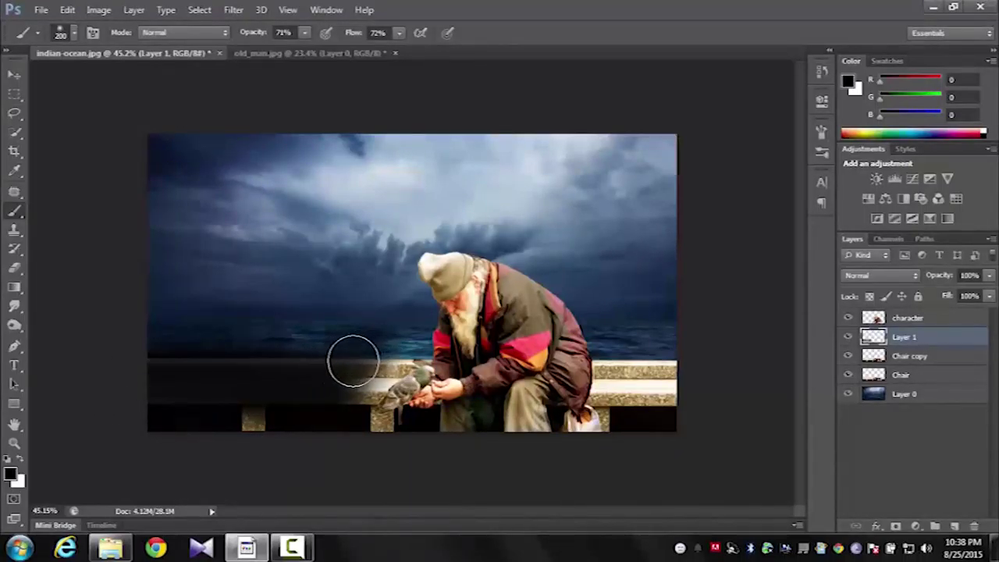
{"action": "mouse_move", "coordinate": [239, 417]}
{"action": "left_mouse_down"}
{"action": "mouse_move", "coordinate": [356, 367]}
{"action": "mouse_move", "coordinate": [340, 387]}
{"action": "mouse_move", "coordinate": [376, 363]}
{"action": "mouse_move", "coordinate": [362, 352]}
{"action": "mouse_move", "coordinate": [212, 399]}
{"action": "left_mouse_up"}
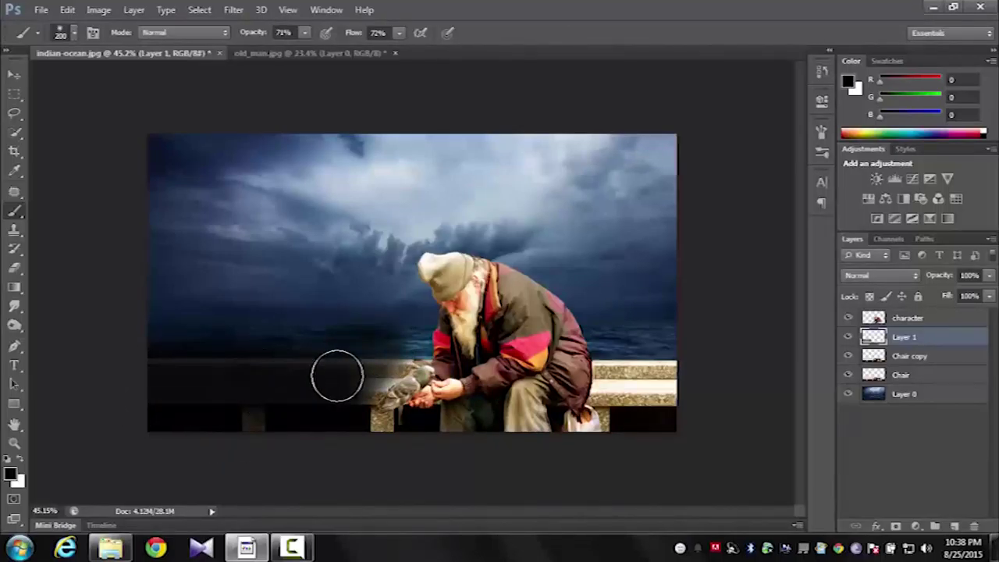
{"action": "mouse_move", "coordinate": [250, 410]}
{"action": "left_mouse_down"}
{"action": "mouse_move", "coordinate": [243, 370]}
{"action": "mouse_move", "coordinate": [344, 378]}
{"action": "mouse_move", "coordinate": [114, 368]}
{"action": "mouse_move", "coordinate": [334, 384]}
{"action": "mouse_move", "coordinate": [365, 372]}
{"action": "left_mouse_up"}
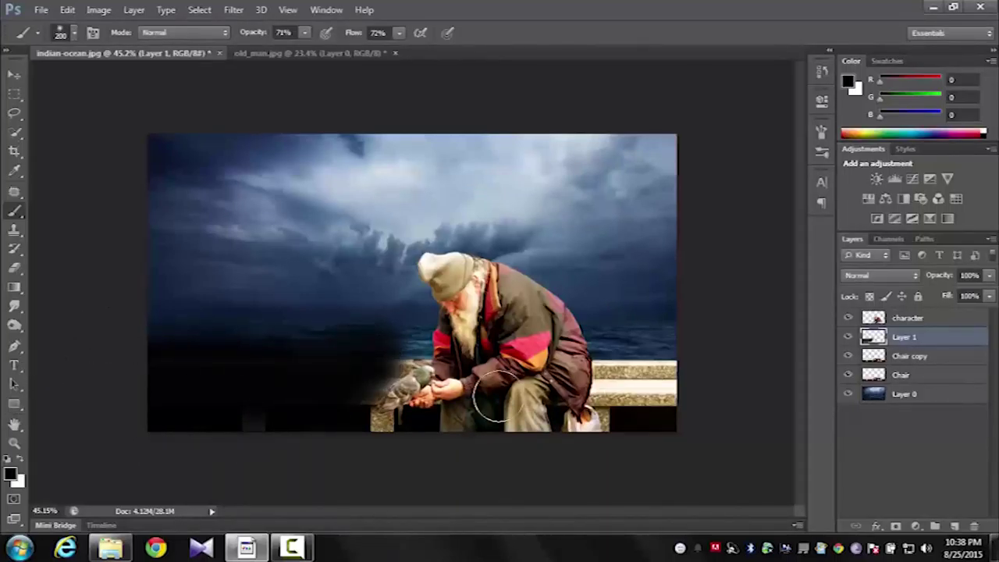
{"action": "left_click", "coordinate": [875, 358], "text": "ctrl"}
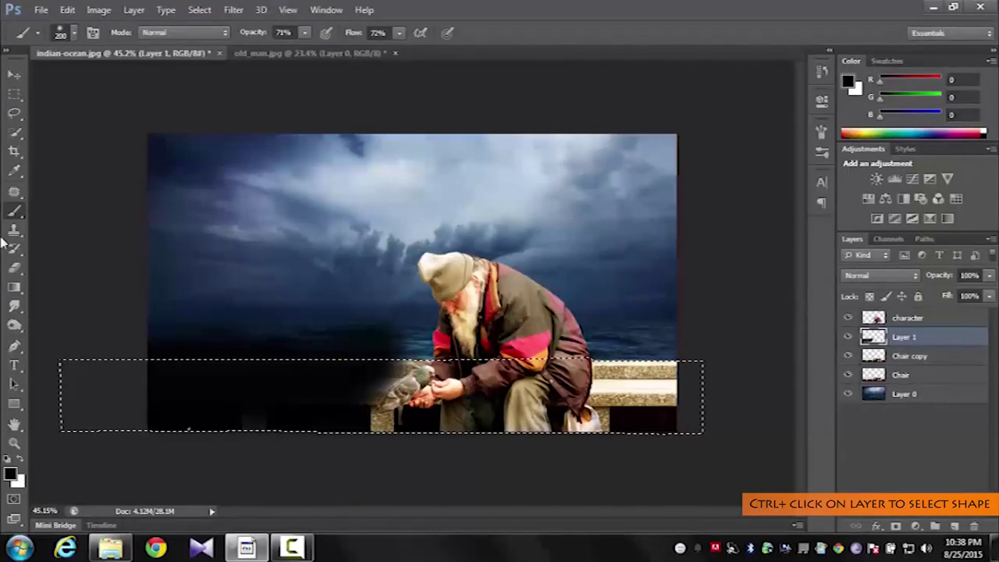
Step: Invert the bench selection and erase the dark paint above the rail to reveal the sea
{"action": "key", "text": "ctrl+shift+i"}
{"action": "key", "text": "e"}
{"action": "mouse_move", "coordinate": [168, 337]}
{"action": "left_mouse_down"}
{"action": "mouse_move", "coordinate": [388, 338]}
{"action": "mouse_move", "coordinate": [234, 350]}
{"action": "mouse_move", "coordinate": [288, 353]}
{"action": "left_mouse_up"}
{"action": "key", "text": "ctrl+d"}
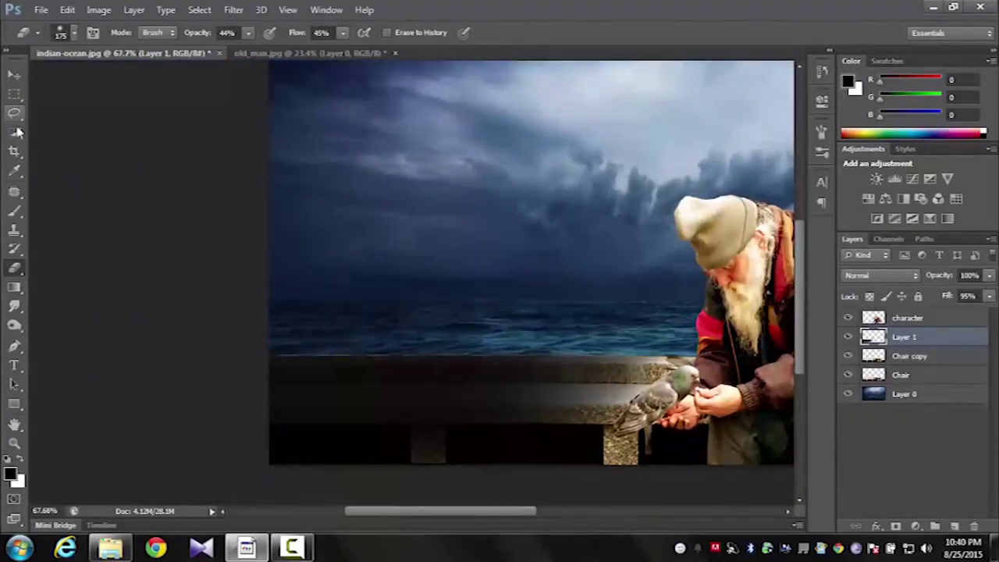
Step: Outline the area above the rail top with the Polygonal Lasso and clear its dark paint
{"action": "left_click", "coordinate": [14, 113]}
{"action": "right_click", "coordinate": [14, 113]}
{"action": "left_click", "coordinate": [62, 128]}
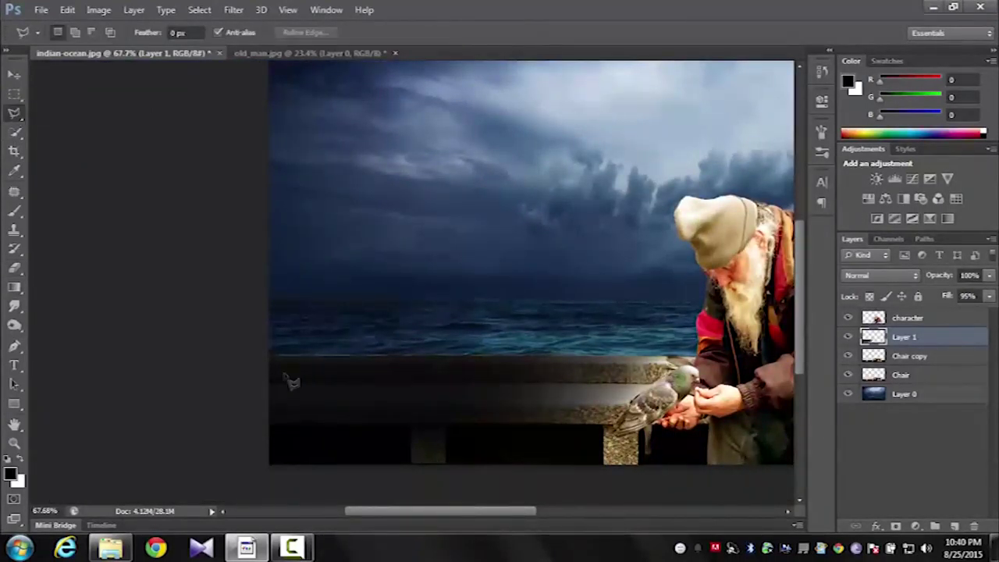
{"action": "scroll", "coordinate": [273, 371], "scroll_direction": "up", "scroll_amount": 2}
{"action": "left_click", "coordinate": [255, 360]}
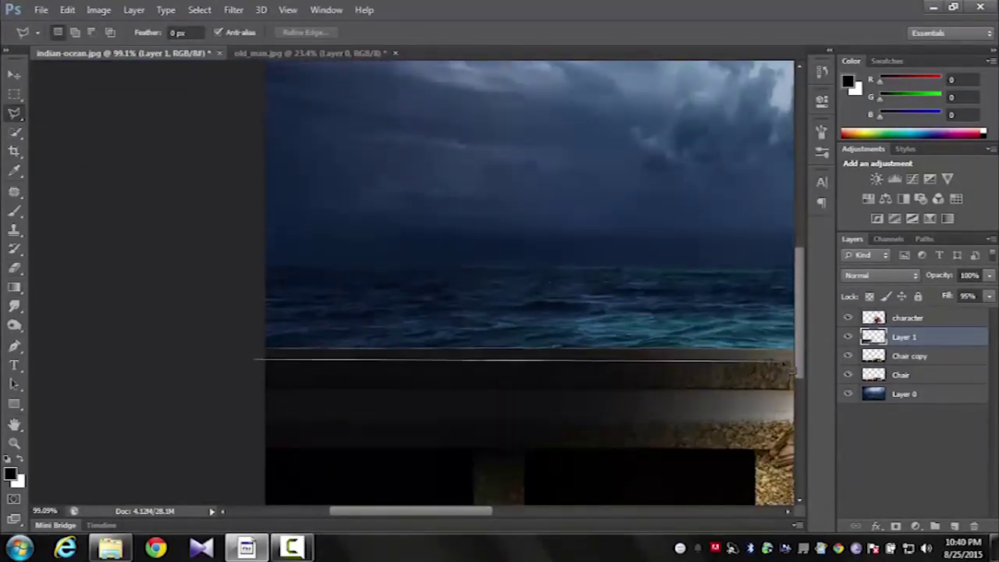
{"action": "left_click_drag", "start_coordinate": [781, 360], "coordinate": [634, 364]}
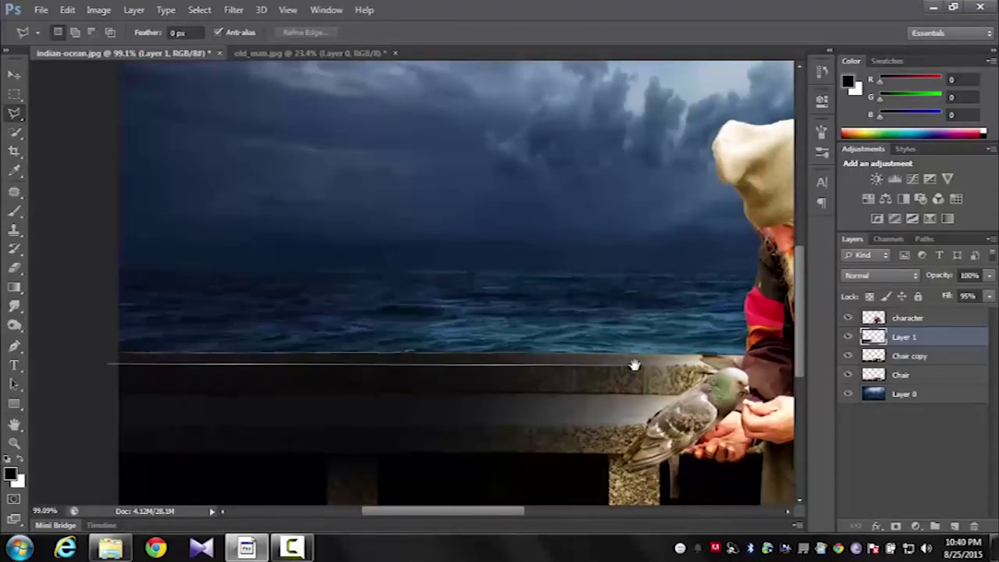
{"action": "left_click", "coordinate": [722, 347]}
{"action": "left_click", "coordinate": [539, 278]}
{"action": "left_click", "coordinate": [242, 270]}
{"action": "left_click", "coordinate": [101, 297]}
{"action": "left_click", "coordinate": [86, 361]}
{"action": "left_click", "coordinate": [109, 365]}
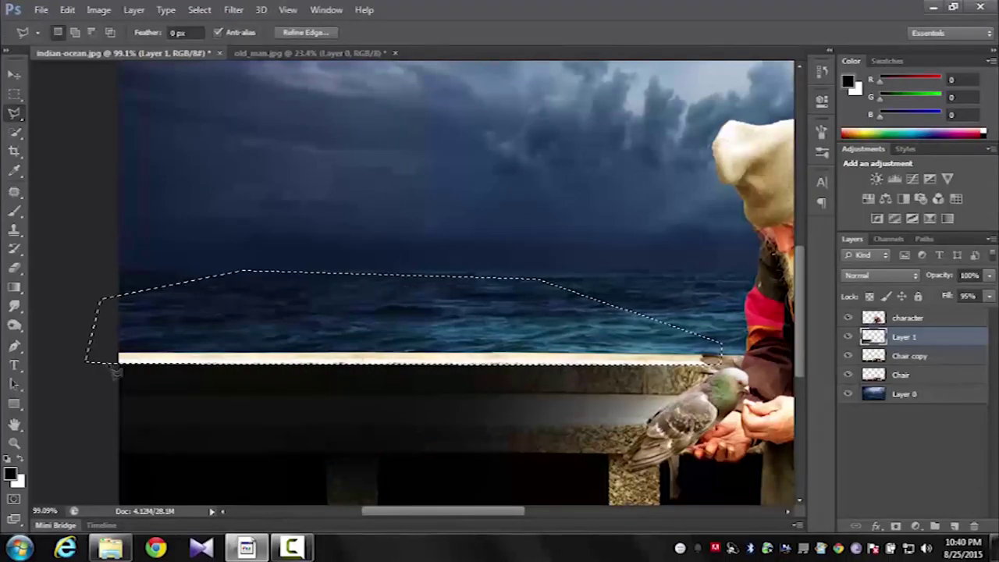
{"action": "key", "text": "ctrl+d"}
{"action": "scroll", "coordinate": [128, 351], "scroll_direction": "down", "scroll_amount": 2}
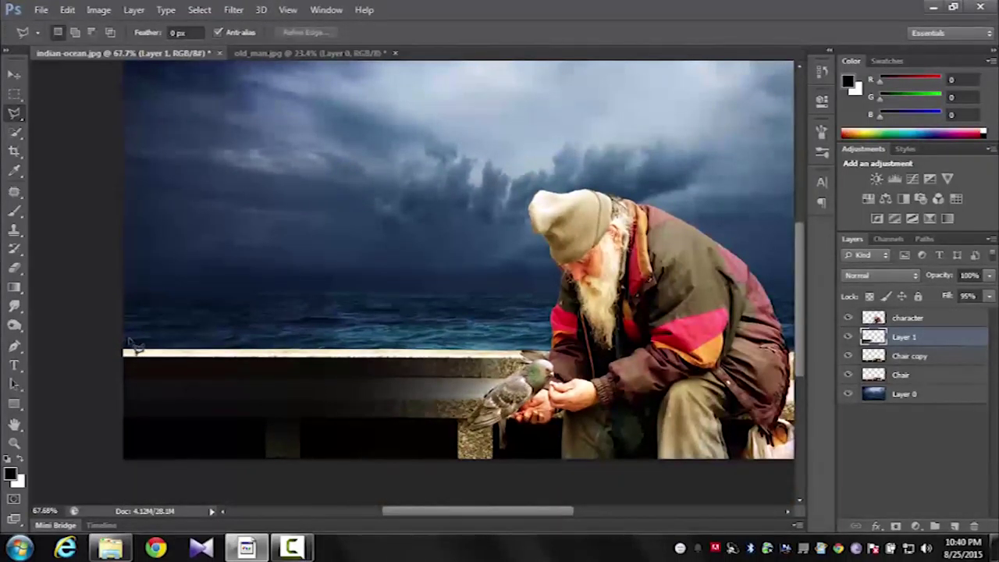
{"action": "scroll", "coordinate": [310, 382], "scroll_direction": "down", "scroll_amount": 1}
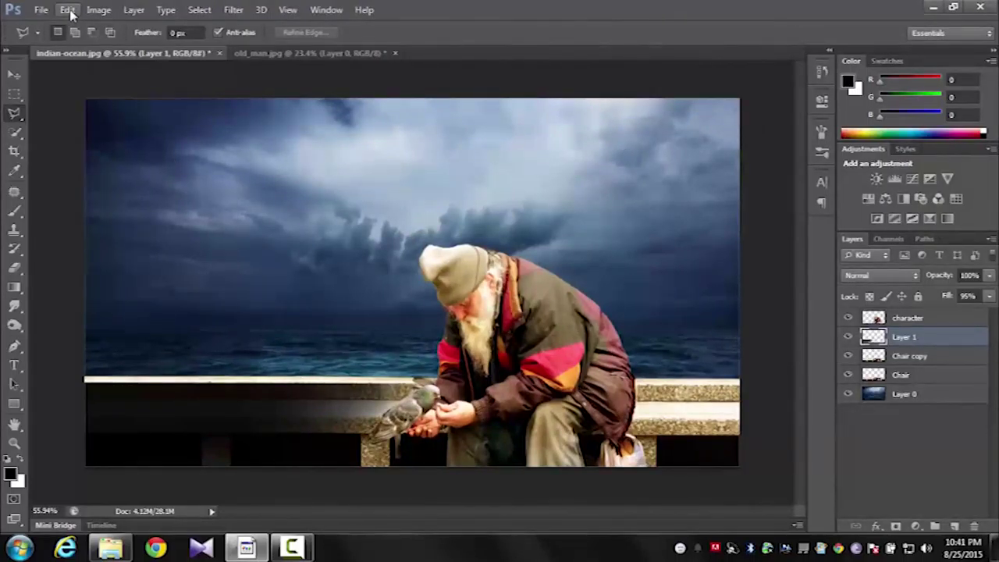
Step: Add a new layer and brush black shading along the left railing
{"action": "left_click", "coordinate": [954, 526]}
{"action": "key", "text": "b"}
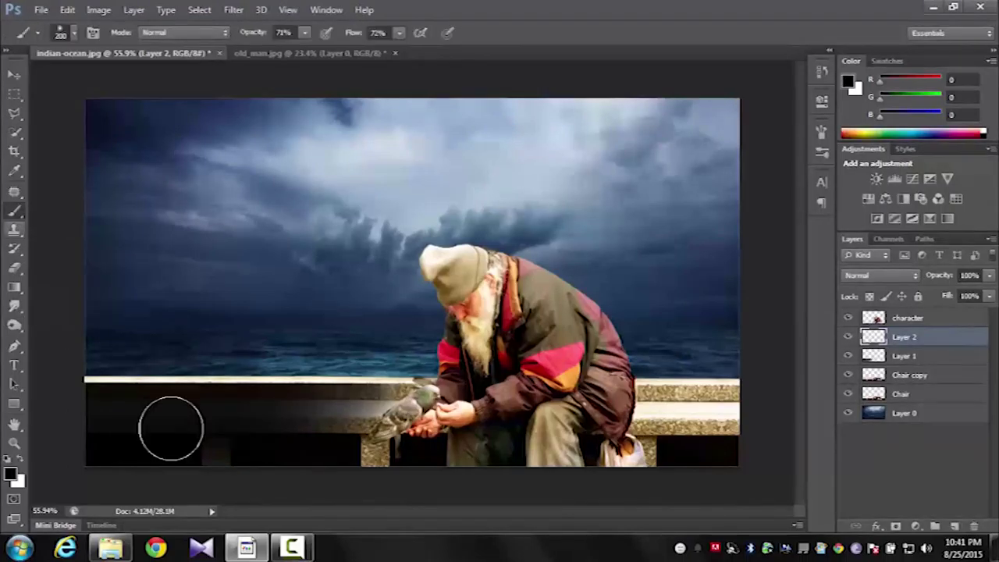
{"action": "mouse_move", "coordinate": [92, 385]}
{"action": "left_mouse_down"}
{"action": "mouse_move", "coordinate": [324, 392]}
{"action": "mouse_move", "coordinate": [73, 383]}
{"action": "left_mouse_up"}
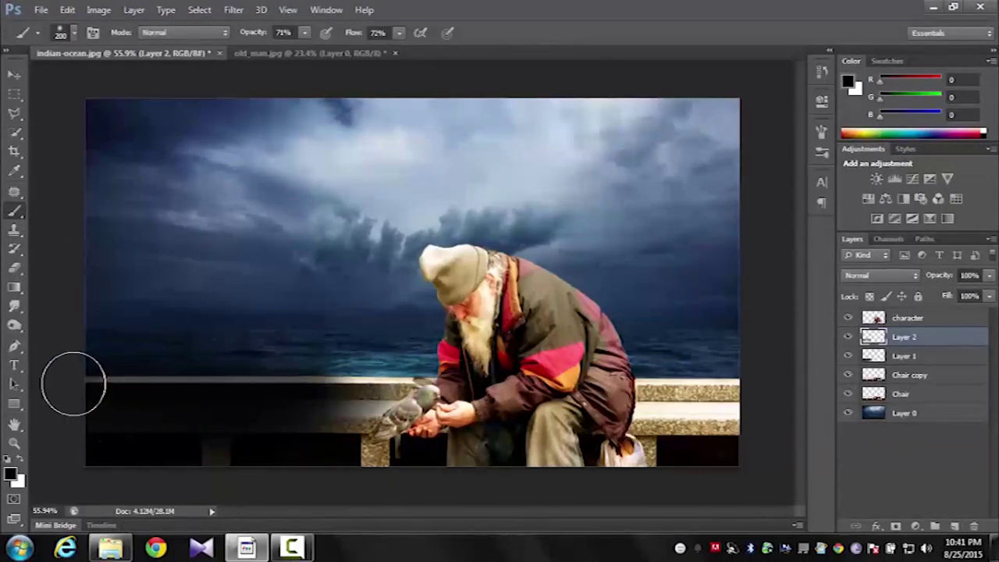
Step: Erase the shading spill above the bench using the inverted Chair copy selection, then set Layer 1's fill to 87%
{"action": "left_click", "coordinate": [873, 375], "text": "ctrl"}
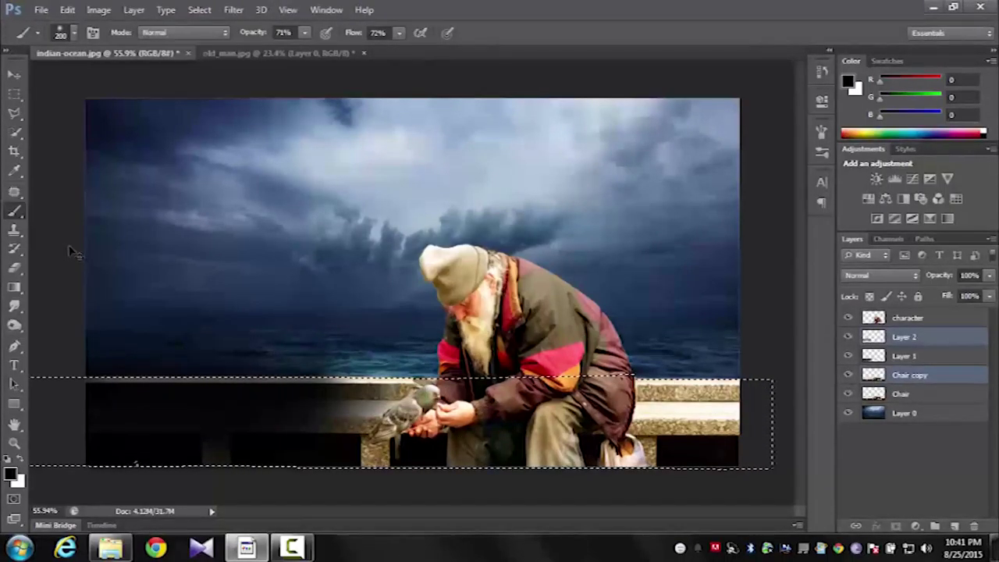
{"action": "key", "text": "ctrl+shift+i"}
{"action": "left_click", "coordinate": [14, 268]}
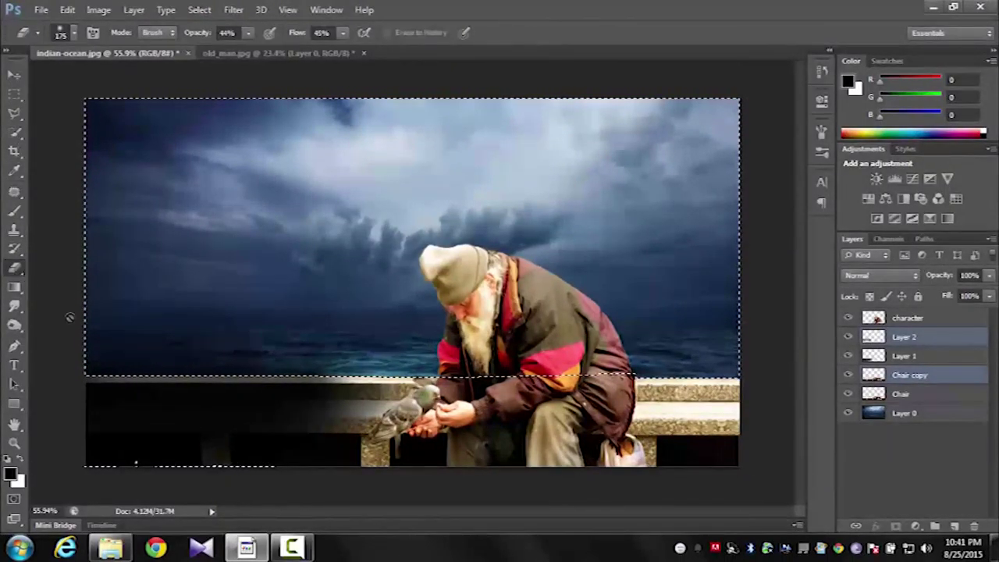
{"action": "left_click", "coordinate": [903, 336]}
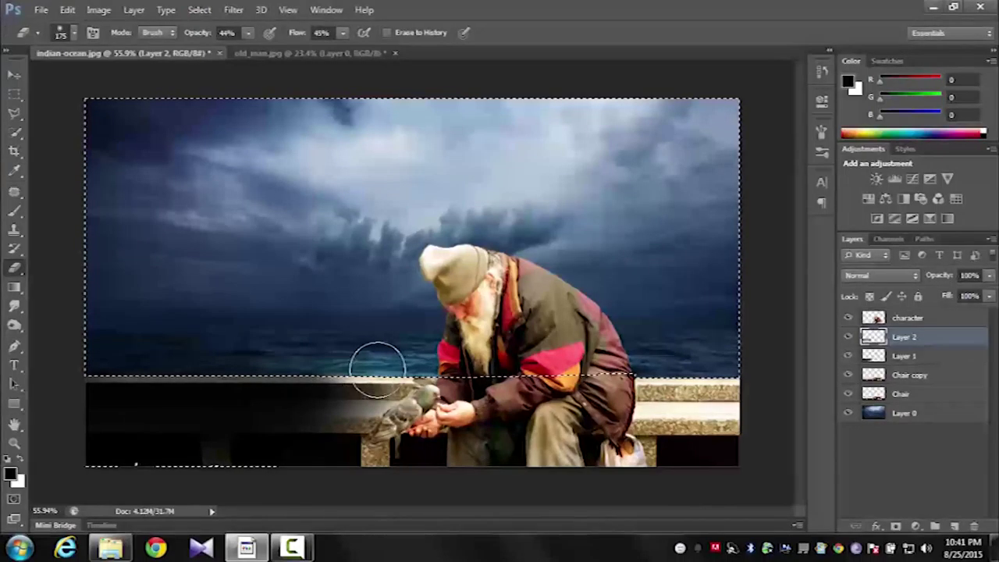
{"action": "key", "text": "ctrl+d"}
{"action": "scroll", "coordinate": [62, 373], "scroll_direction": "down", "scroll_amount": 1}
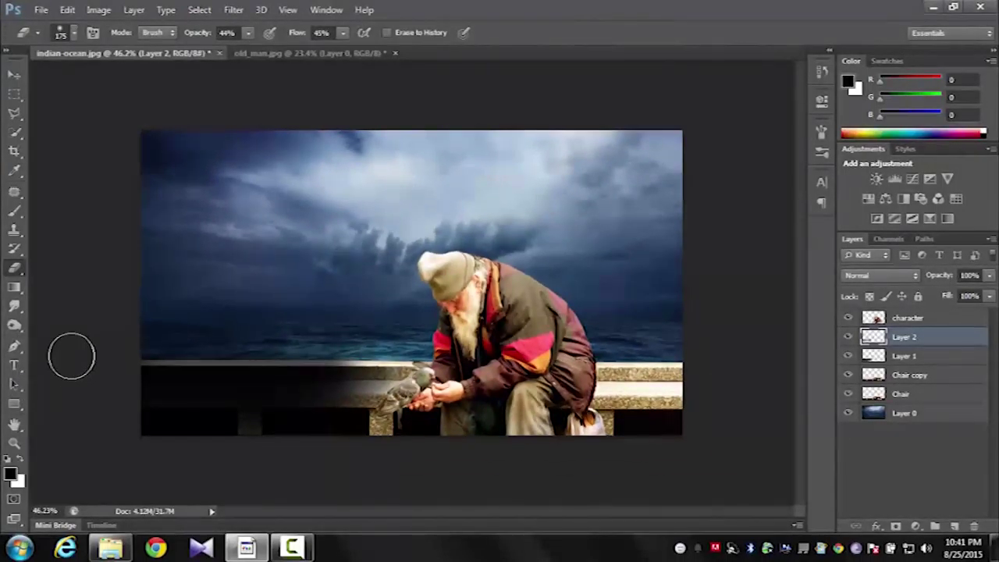
{"action": "left_click", "coordinate": [903, 355]}
{"action": "left_click", "coordinate": [989, 296]}
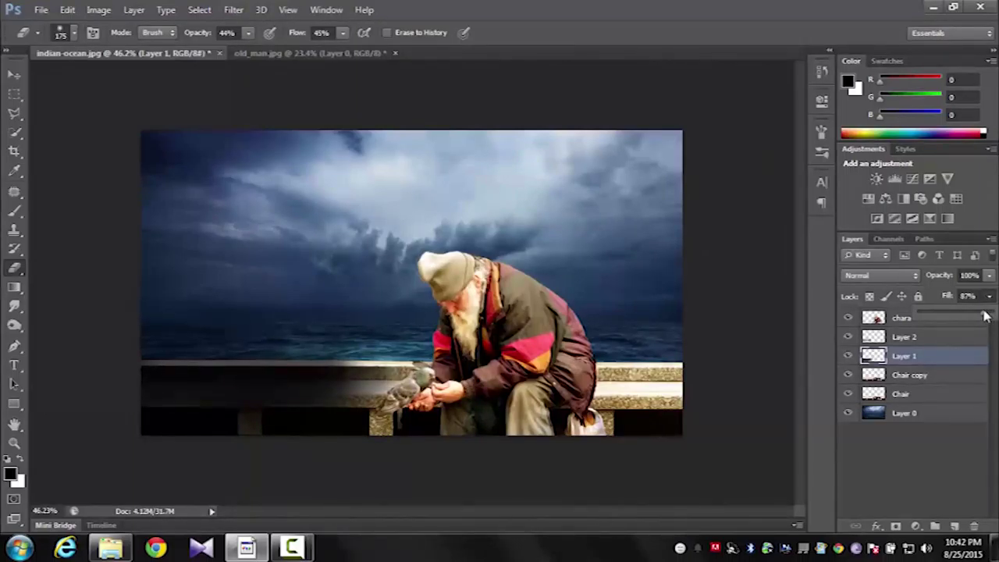
Step: Brush the grey post under the railing darker and fine-tune Layer 1's fill
{"action": "key", "text": "b"}
{"action": "mouse_move", "coordinate": [188, 410]}
{"action": "left_mouse_down"}
{"action": "mouse_move", "coordinate": [154, 410]}
{"action": "mouse_move", "coordinate": [249, 422]}
{"action": "mouse_move", "coordinate": [246, 467]}
{"action": "mouse_move", "coordinate": [228, 454]}
{"action": "mouse_move", "coordinate": [135, 455]}
{"action": "mouse_move", "coordinate": [226, 429]}
{"action": "left_mouse_up"}
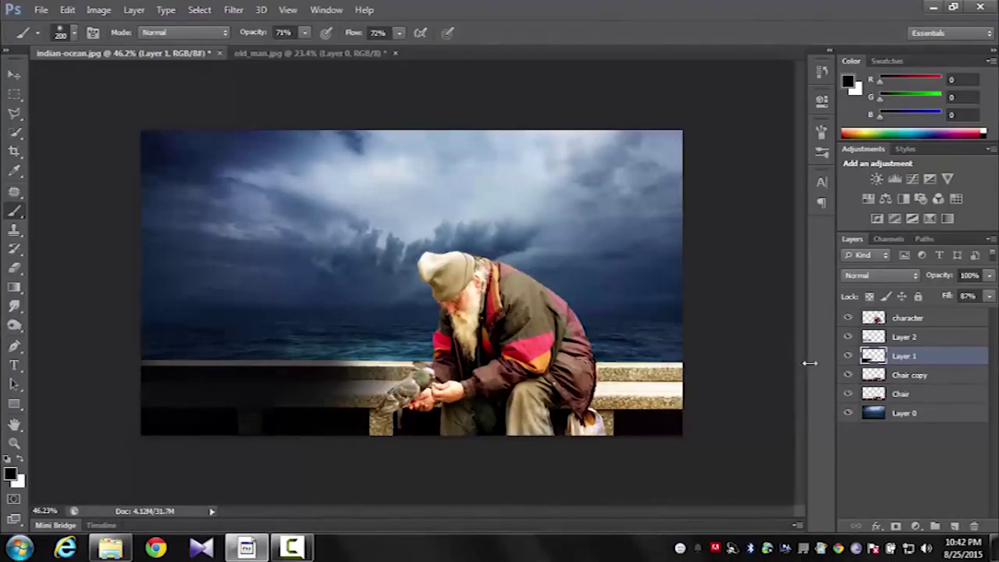
{"action": "mouse_move", "coordinate": [988, 303]}
{"action": "left_mouse_down"}
{"action": "mouse_move", "coordinate": [975, 316]}
{"action": "mouse_move", "coordinate": [985, 313]}
{"action": "left_mouse_up"}
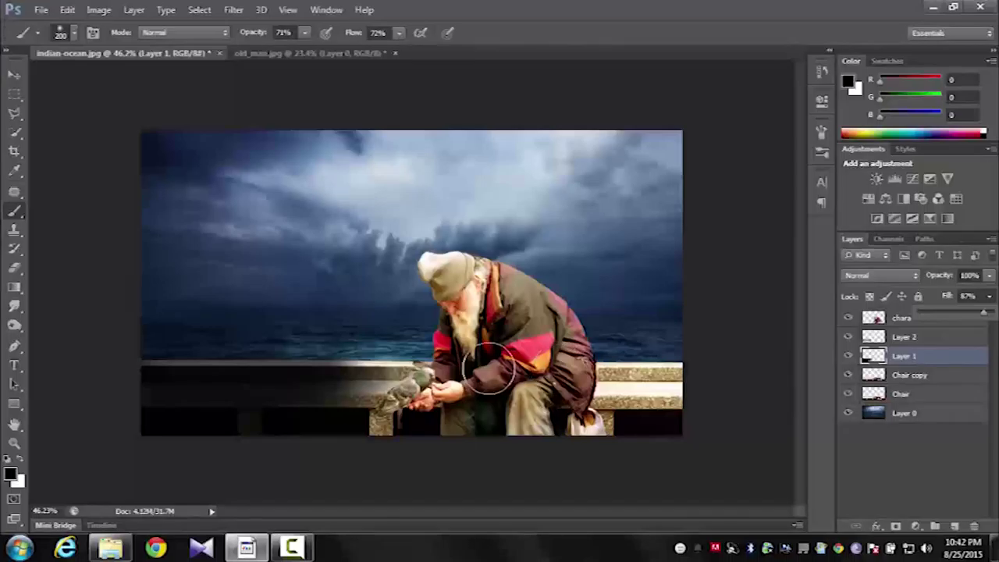
Step: Set the Eraser to 20% opacity and 22% flow to soften the railing shadow
{"action": "left_click", "coordinate": [14, 267]}
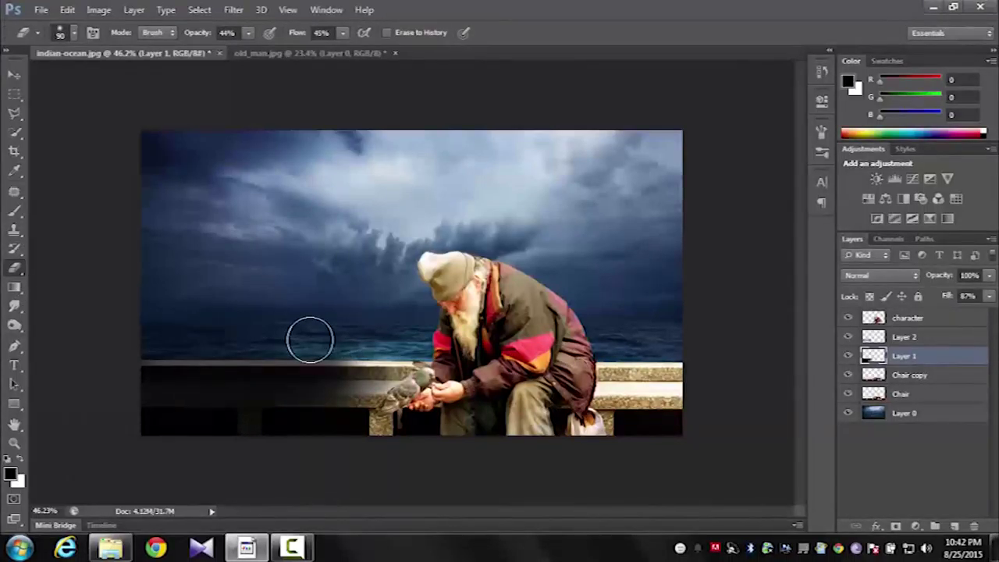
{"action": "scroll", "coordinate": [348, 257], "scroll_direction": "up", "scroll_amount": 2}
{"action": "left_click_drag", "start_coordinate": [234, 53], "coordinate": [230, 53]}
{"action": "left_click", "coordinate": [343, 33]}
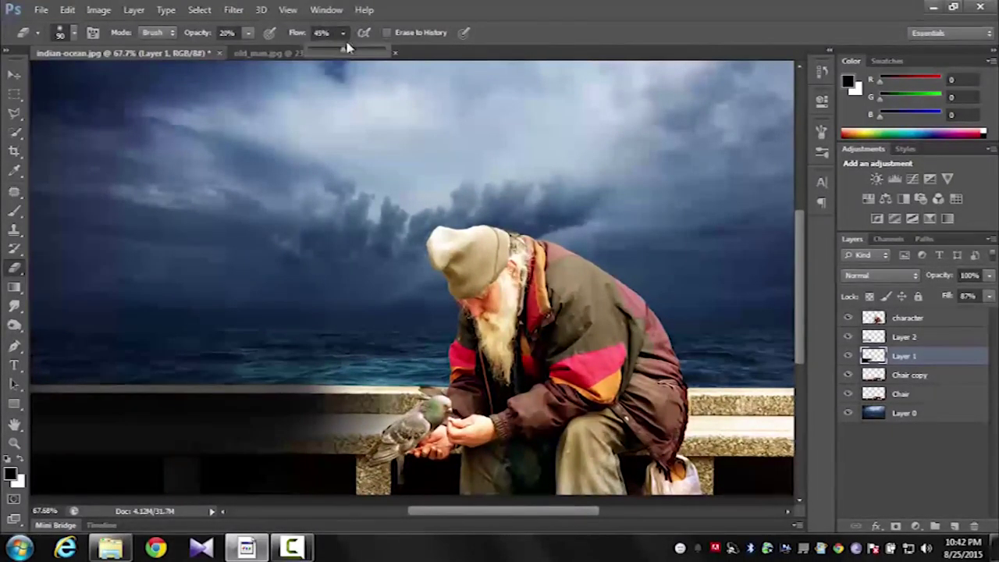
{"action": "scroll", "coordinate": [334, 394], "scroll_direction": "down", "scroll_amount": 1}
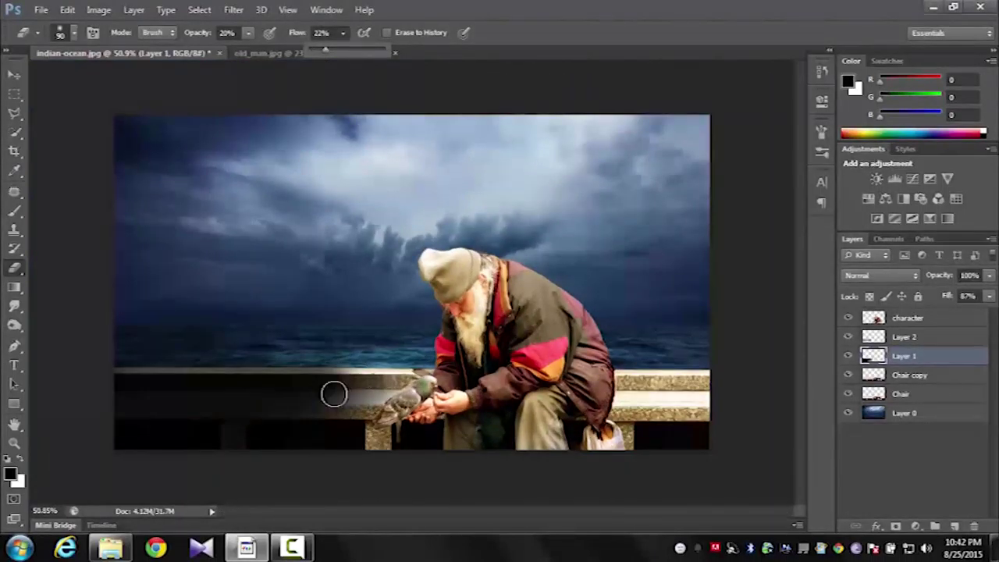
{"action": "left_click", "coordinate": [403, 396]}
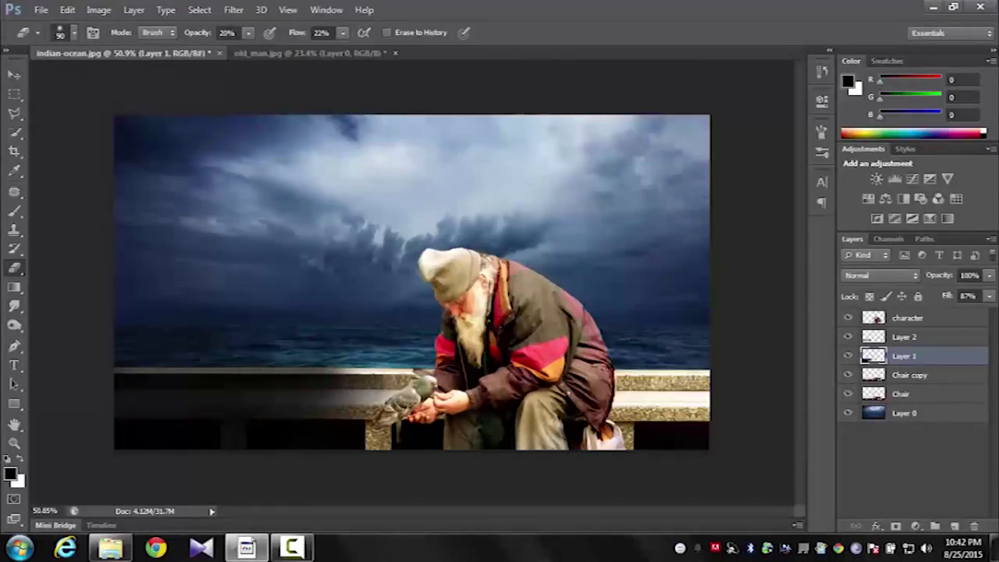
{"action": "scroll", "coordinate": [421, 386], "scroll_direction": "down", "scroll_amount": 1}
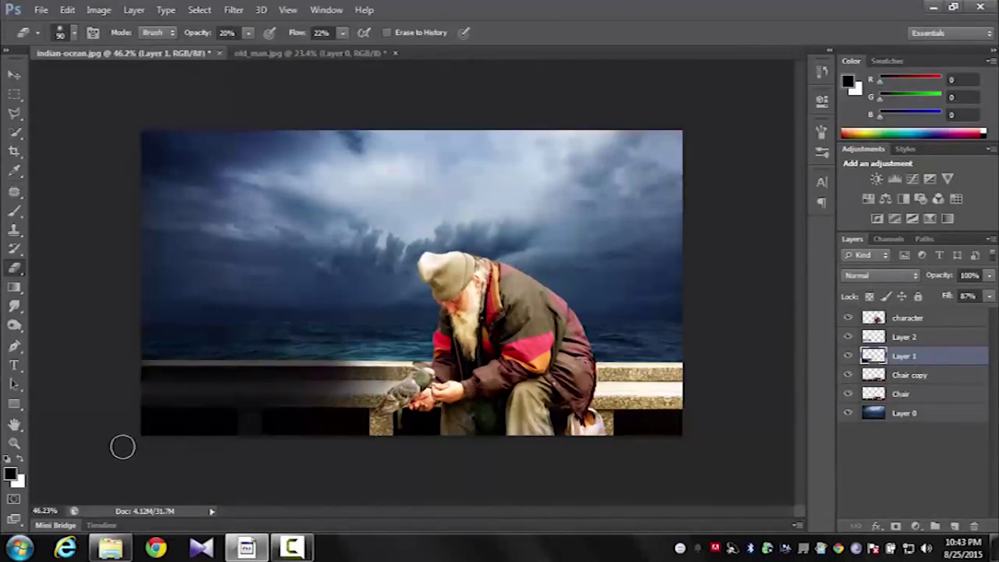
Step: Lower Layer 1's fill to 76% and add an empty Layer 3 above it
{"action": "left_click", "coordinate": [988, 297]}
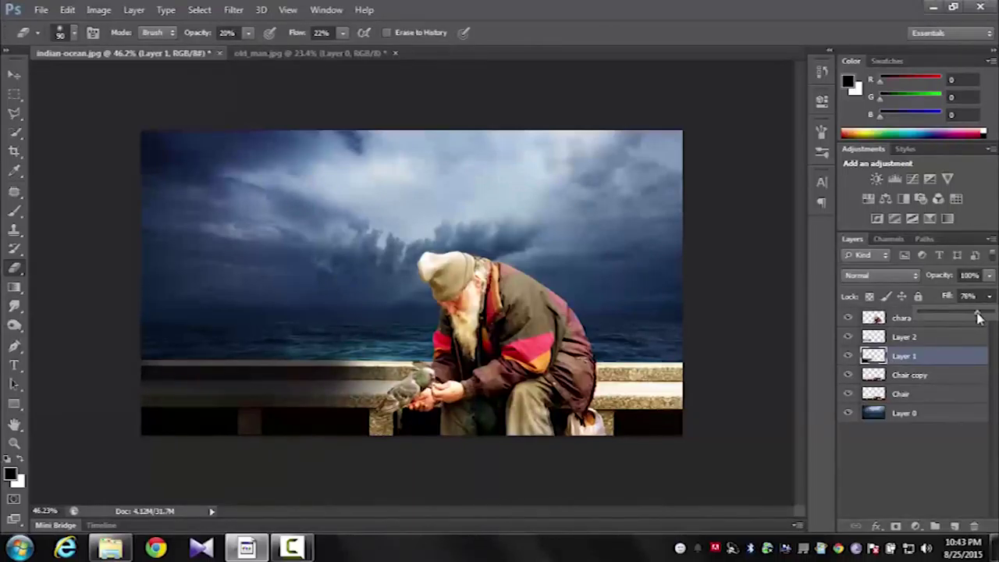
{"action": "left_click", "coordinate": [954, 526]}
{"action": "left_click", "coordinate": [14, 211]}
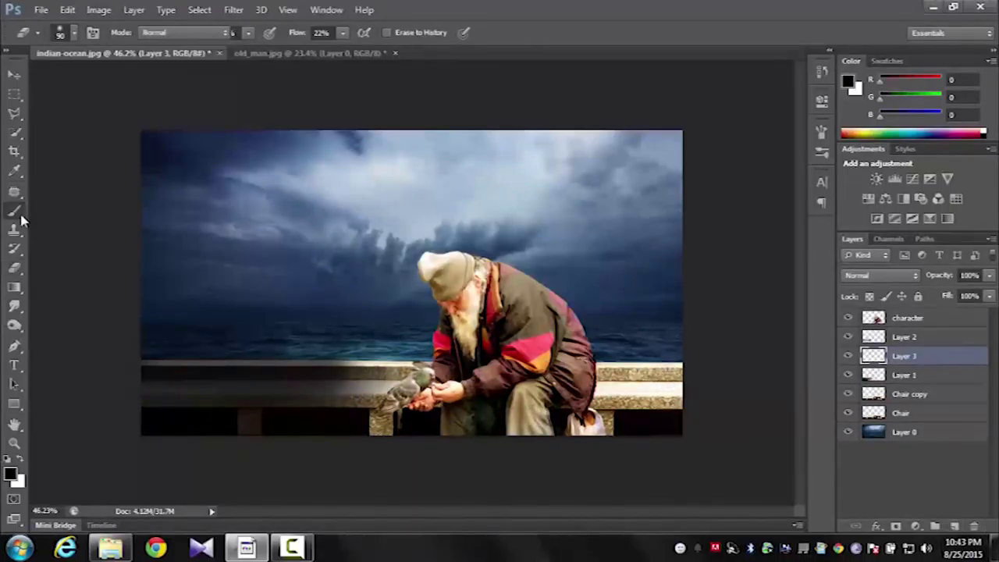
Step: Paint a soft black shadow along the left railing of the stone bench
{"action": "scroll", "coordinate": [408, 283], "scroll_direction": "up", "scroll_amount": 3}
{"action": "key", "text": "space"}
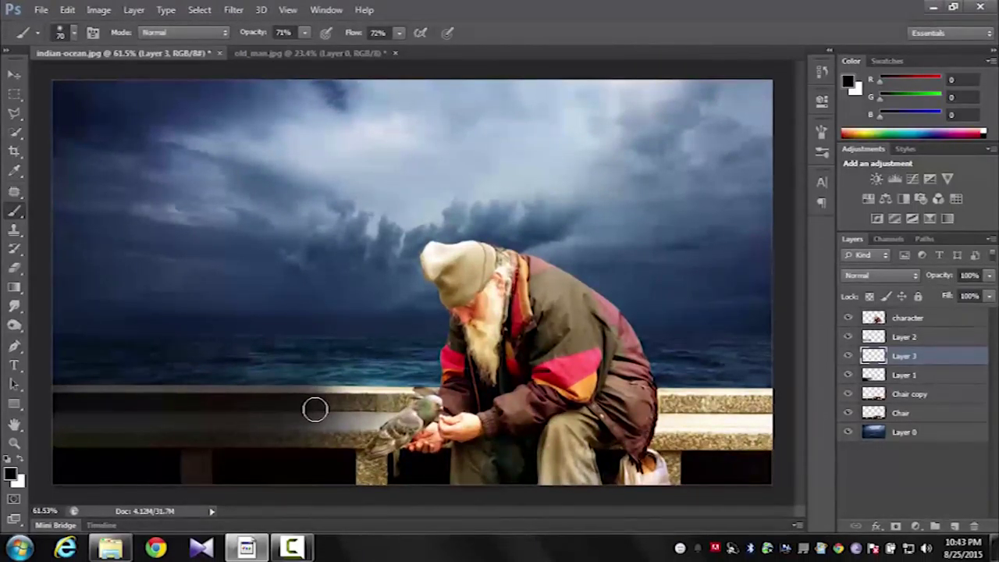
{"action": "left_click_drag", "start_coordinate": [315, 407], "coordinate": [59, 408]}
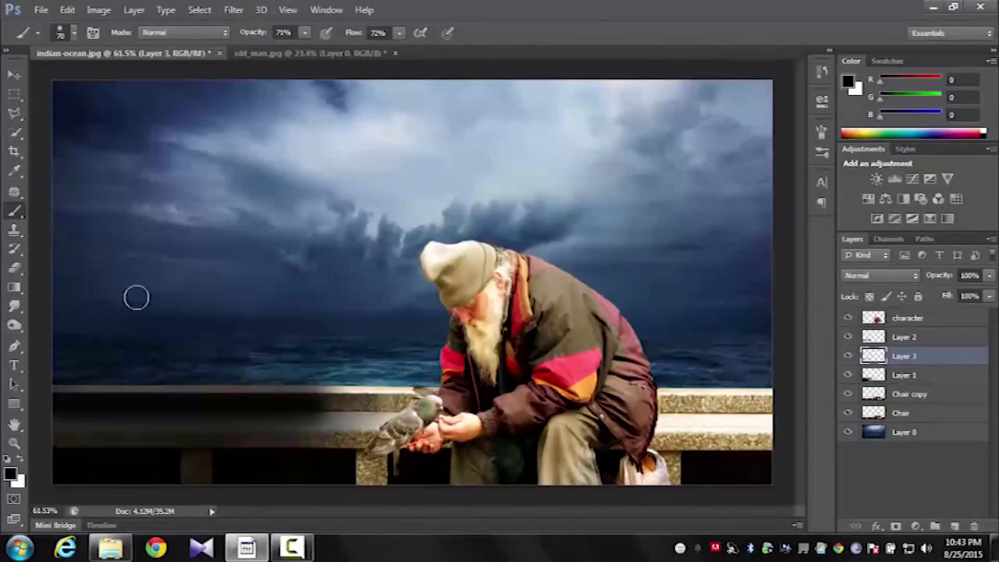
{"action": "left_click", "coordinate": [14, 267]}
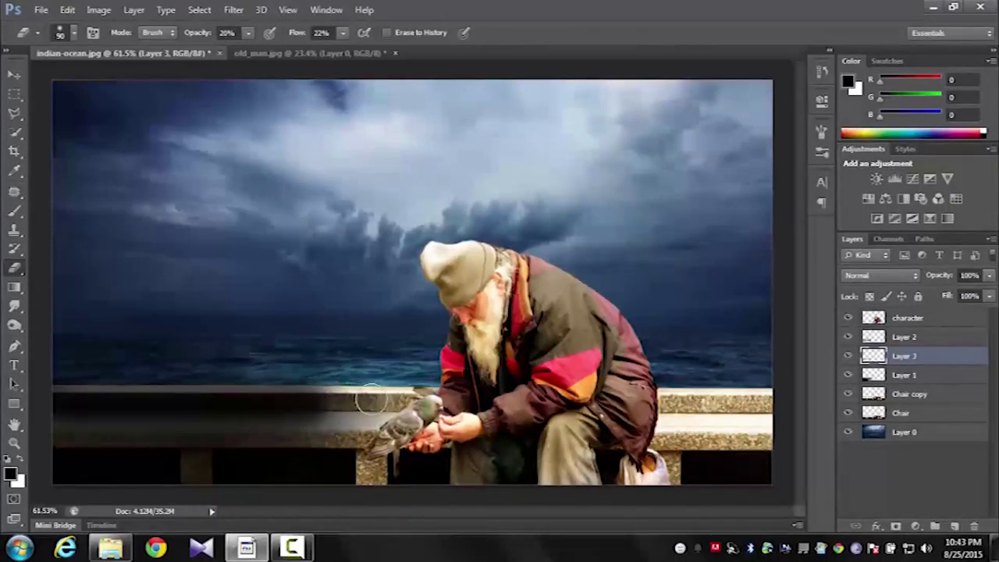
{"action": "scroll", "coordinate": [226, 418], "scroll_direction": "down", "scroll_amount": 1}
{"action": "left_click", "coordinate": [15, 213]}
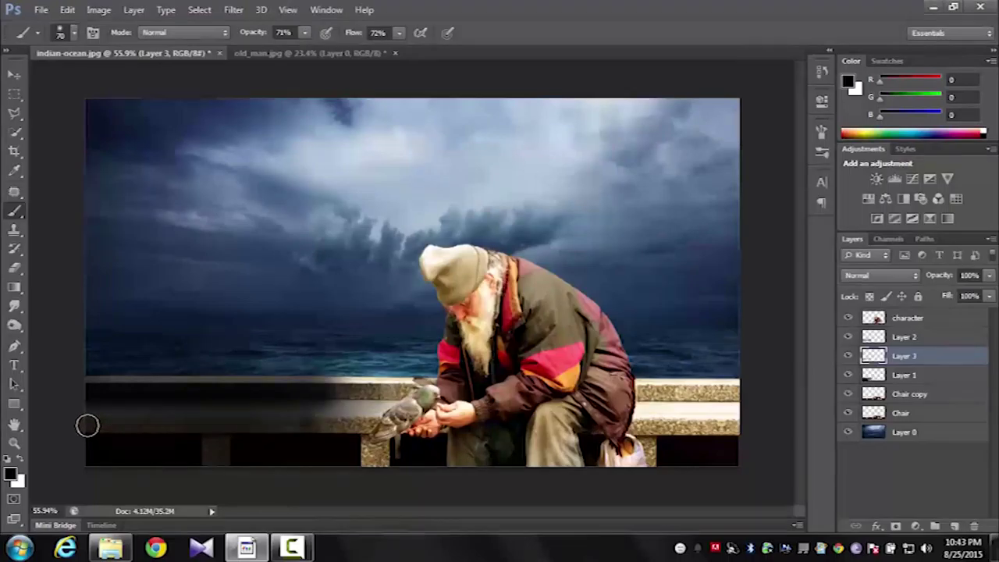
{"action": "left_click_drag", "start_coordinate": [87, 424], "coordinate": [308, 425]}
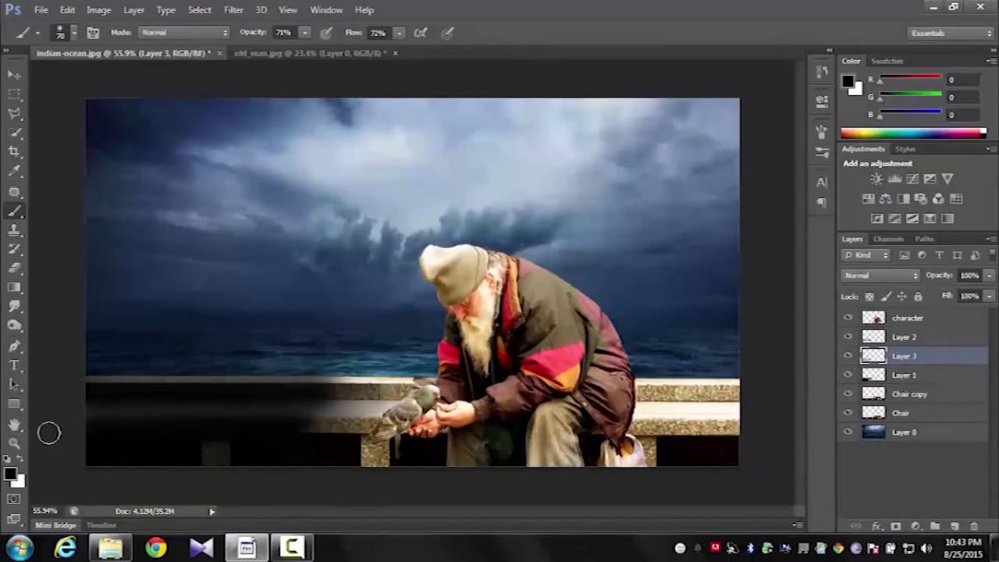
{"action": "key", "text": "e"}
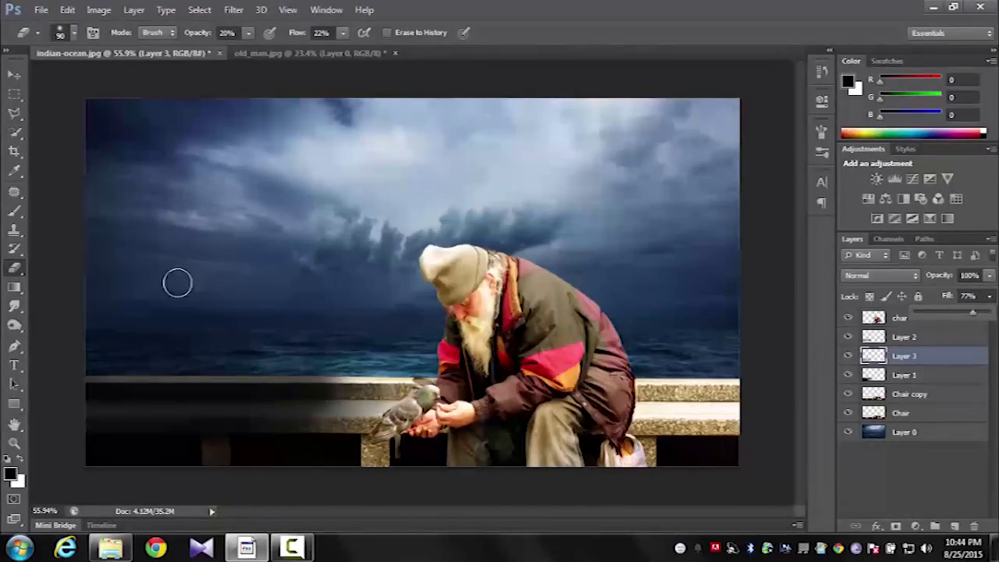
Step: Group the bench layers together and name the group 'Chair'
{"action": "scroll", "coordinate": [653, 350], "scroll_direction": "down", "scroll_amount": 3}
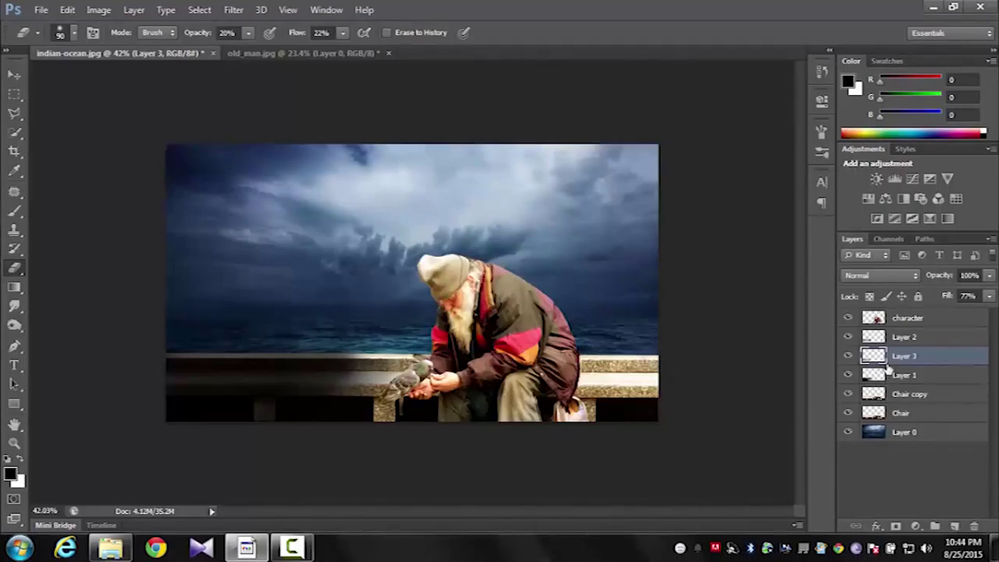
{"action": "left_click_drag", "start_coordinate": [916, 337], "coordinate": [933, 526]}
{"action": "left_click", "coordinate": [932, 415], "text": "shift"}
{"action": "double_click", "coordinate": [905, 336]}
{"action": "type", "text": "Chair"}
{"action": "key", "text": "Return"}
{"action": "key", "text": "ctrl+0"}
{"action": "left_click", "coordinate": [865, 336]}
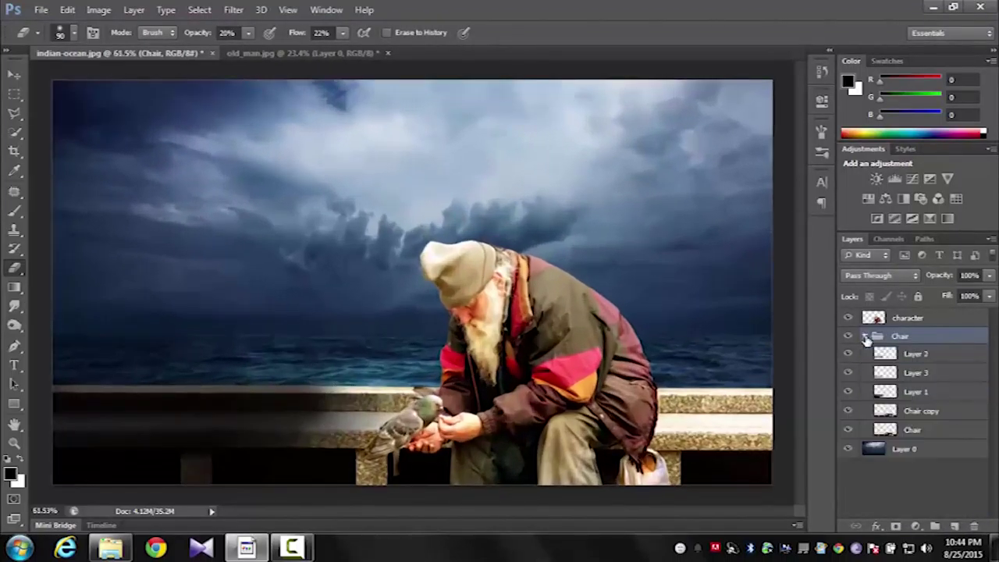
Step: Check Layers 3, 2 and 1 inside the Chair group, then collapse it
{"action": "left_click", "coordinate": [903, 376]}
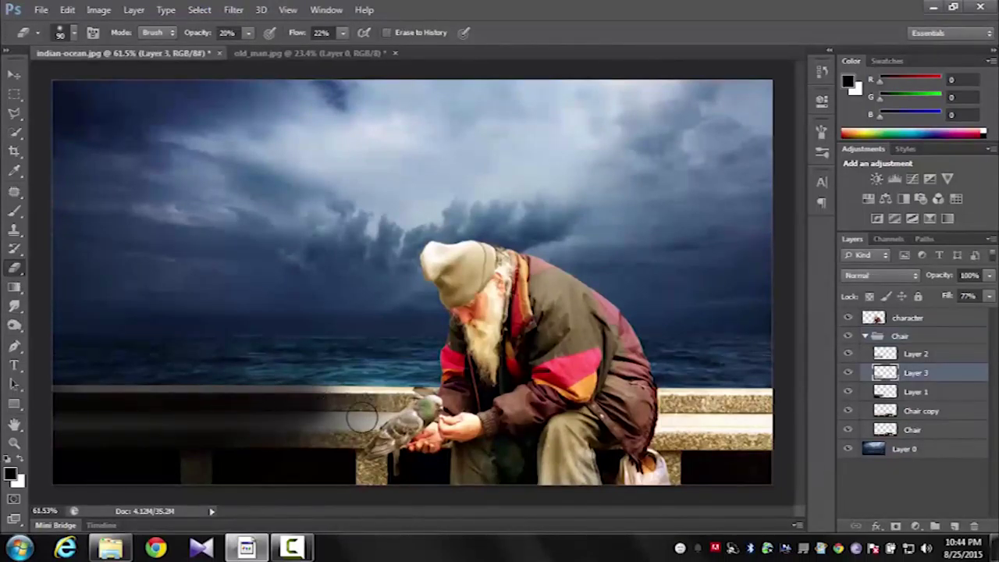
{"action": "left_click", "coordinate": [895, 390]}
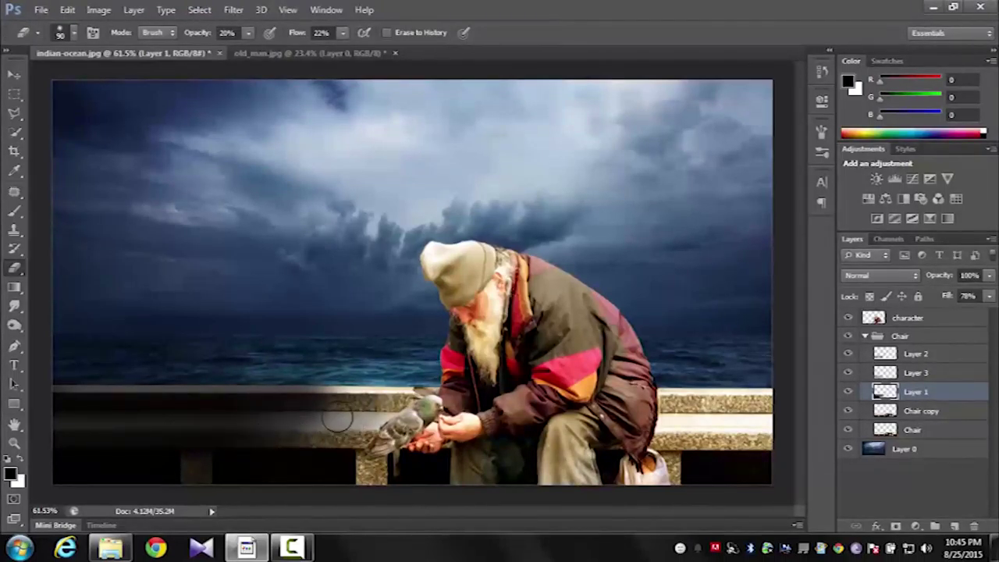
{"action": "left_click", "coordinate": [898, 373]}
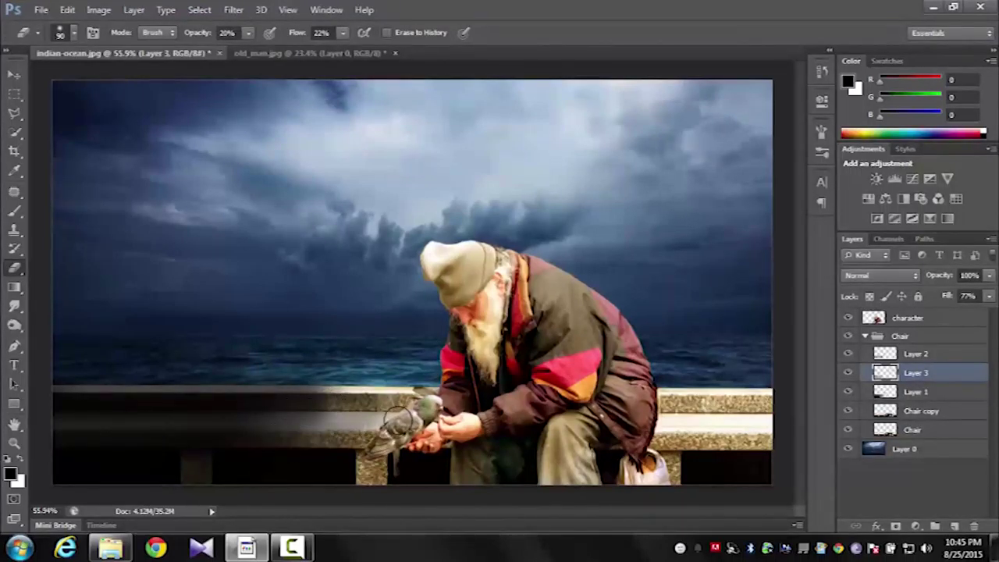
{"action": "key", "text": "ctrl+minus"}
{"action": "left_click", "coordinate": [921, 354]}
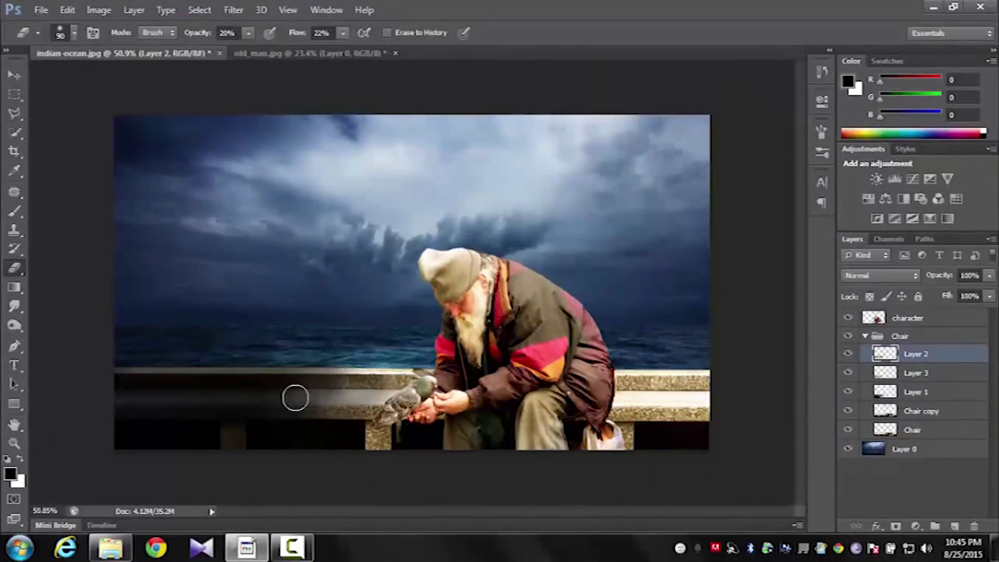
{"action": "left_click", "coordinate": [920, 392]}
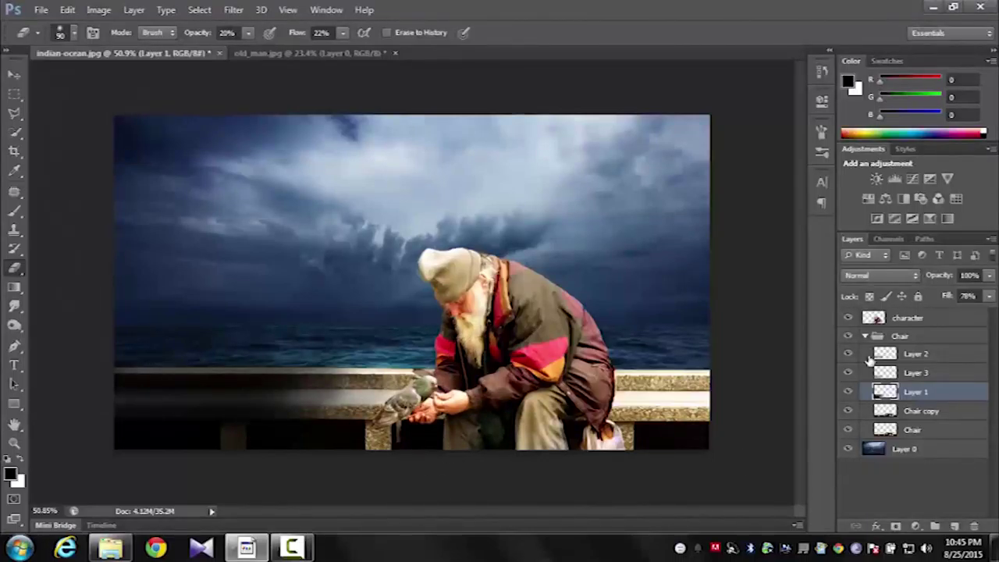
{"action": "left_click", "coordinate": [864, 336]}
Step: Duplicate the character layer and set the copy's blend mode to Darken
{"action": "left_click", "coordinate": [905, 318]}
{"action": "scroll", "coordinate": [789, 366], "scroll_direction": "up", "scroll_amount": 2}
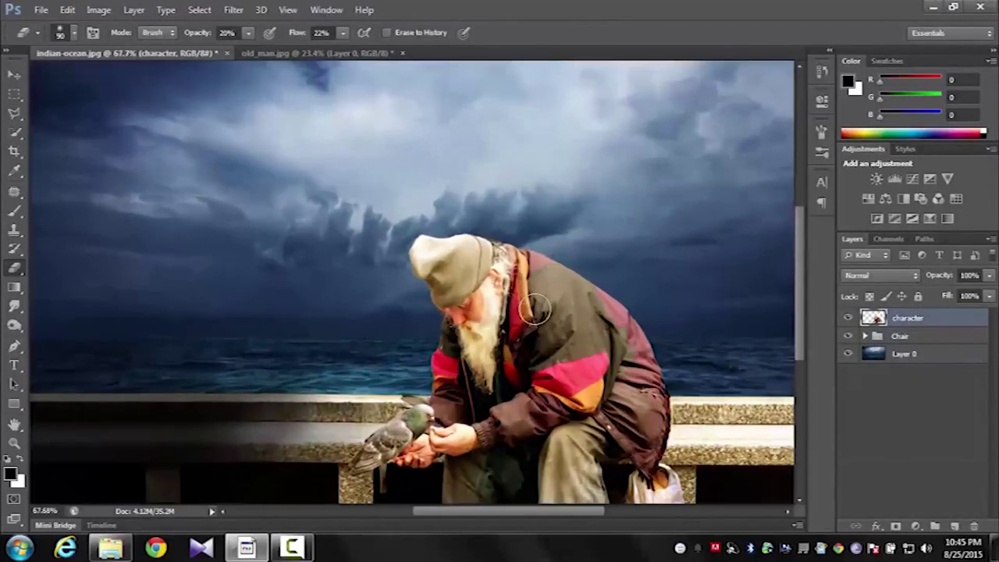
{"action": "left_click_drag", "start_coordinate": [927, 319], "coordinate": [934, 525]}
{"action": "left_click", "coordinate": [873, 275]}
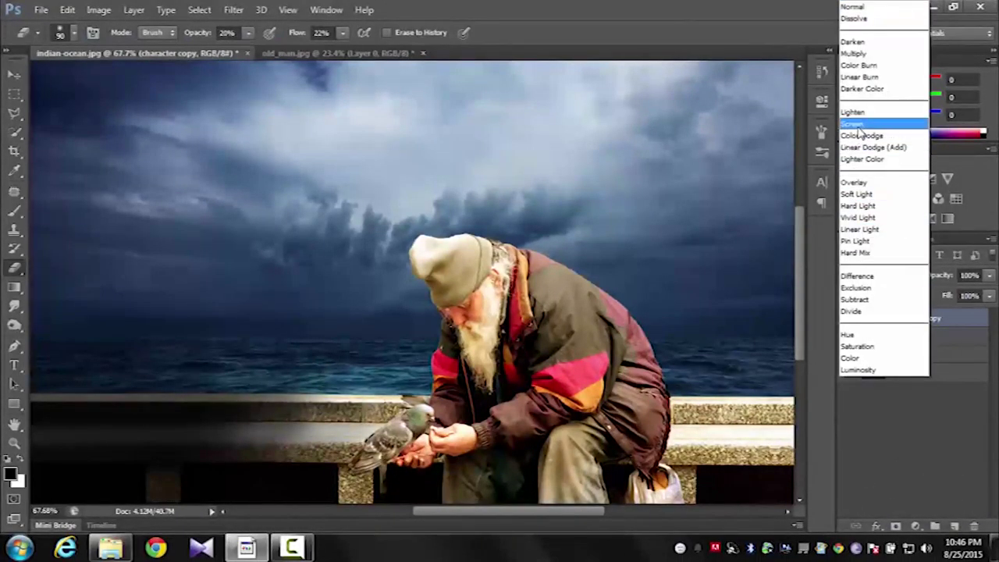
{"action": "left_click", "coordinate": [862, 49]}
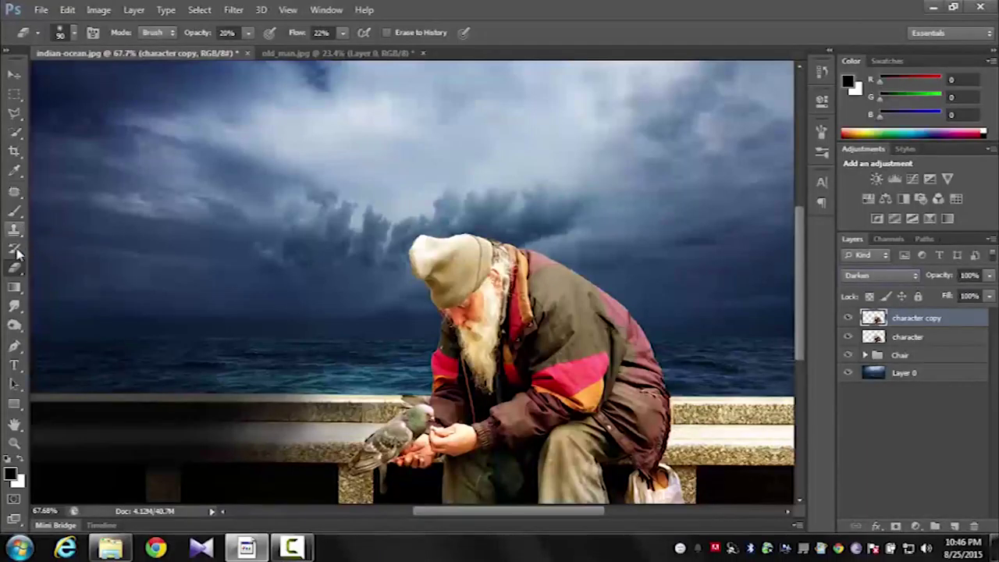
Step: Burn the hat brim and beard darker with the Burn tool at 27% exposure
{"action": "left_click", "coordinate": [14, 324]}
{"action": "scroll", "coordinate": [484, 328], "scroll_direction": "up", "scroll_amount": 3}
{"action": "scroll", "coordinate": [484, 327], "scroll_direction": "up", "scroll_amount": 1}
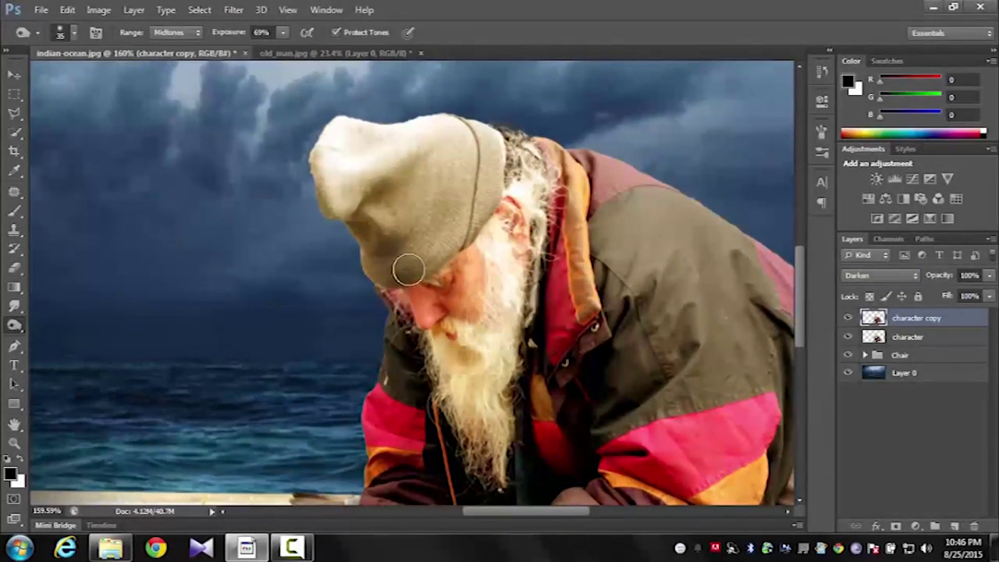
{"action": "left_click_drag", "start_coordinate": [281, 37], "coordinate": [256, 57]}
{"action": "left_click", "coordinate": [421, 281]}
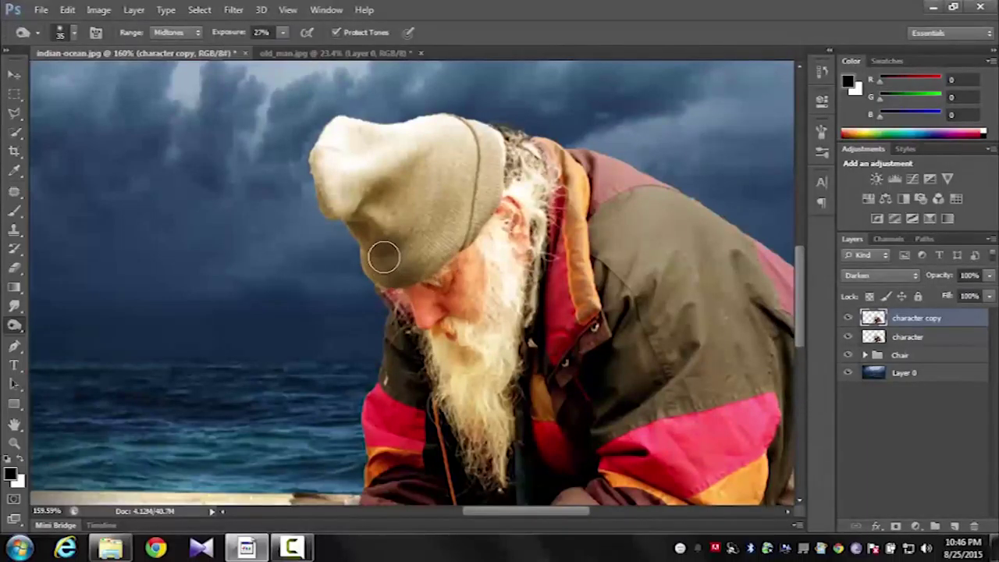
{"action": "left_click_drag", "start_coordinate": [434, 268], "coordinate": [363, 223]}
{"action": "mouse_move", "coordinate": [395, 270]}
{"action": "left_mouse_down"}
{"action": "mouse_move", "coordinate": [435, 286]}
{"action": "mouse_move", "coordinate": [405, 265]}
{"action": "mouse_move", "coordinate": [429, 309]}
{"action": "mouse_move", "coordinate": [448, 274]}
{"action": "mouse_move", "coordinate": [426, 289]}
{"action": "mouse_move", "coordinate": [441, 304]}
{"action": "mouse_move", "coordinate": [444, 274]}
{"action": "mouse_move", "coordinate": [414, 290]}
{"action": "mouse_move", "coordinate": [468, 301]}
{"action": "left_mouse_up"}
{"action": "scroll", "coordinate": [494, 364], "scroll_direction": "up", "scroll_amount": 2}
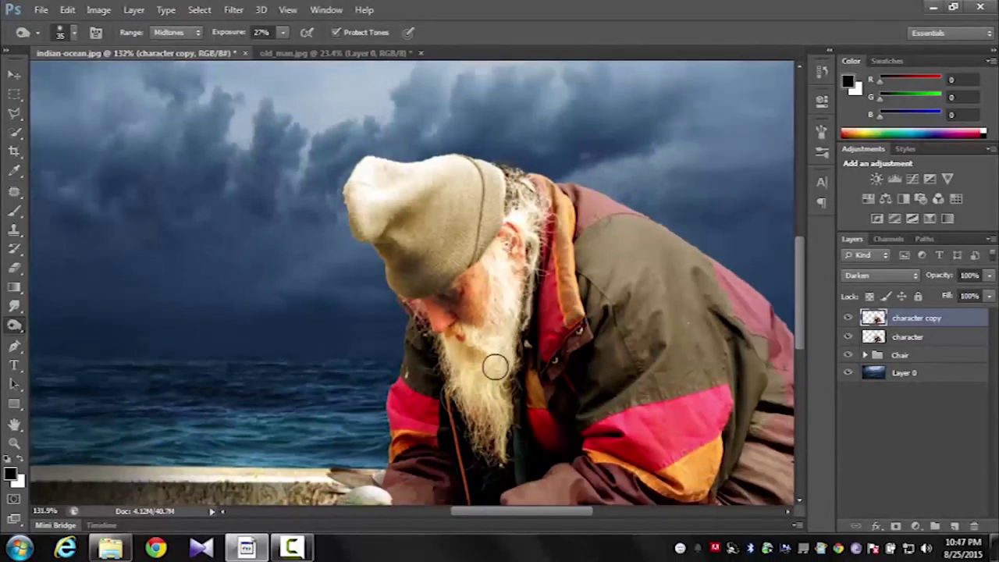
{"action": "mouse_move", "coordinate": [464, 355]}
{"action": "left_mouse_down"}
{"action": "mouse_move", "coordinate": [452, 350]}
{"action": "mouse_move", "coordinate": [459, 345]}
{"action": "mouse_move", "coordinate": [451, 356]}
{"action": "mouse_move", "coordinate": [478, 382]}
{"action": "mouse_move", "coordinate": [473, 330]}
{"action": "mouse_move", "coordinate": [482, 346]}
{"action": "left_mouse_up"}
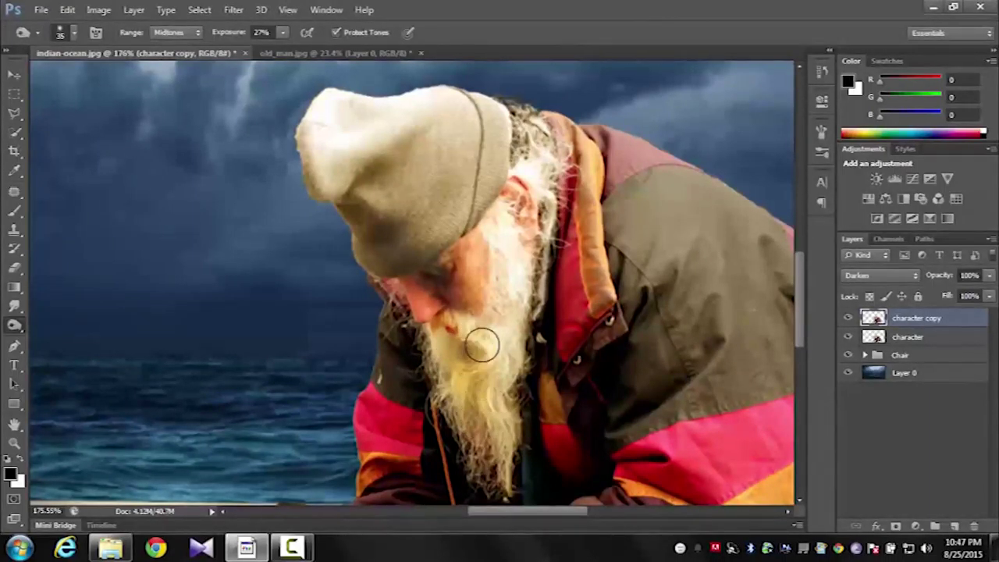
Step: Add an empty layer above the copy, then undo it and return to burning
{"action": "left_click", "coordinate": [953, 526]}
{"action": "left_click", "coordinate": [14, 211]}
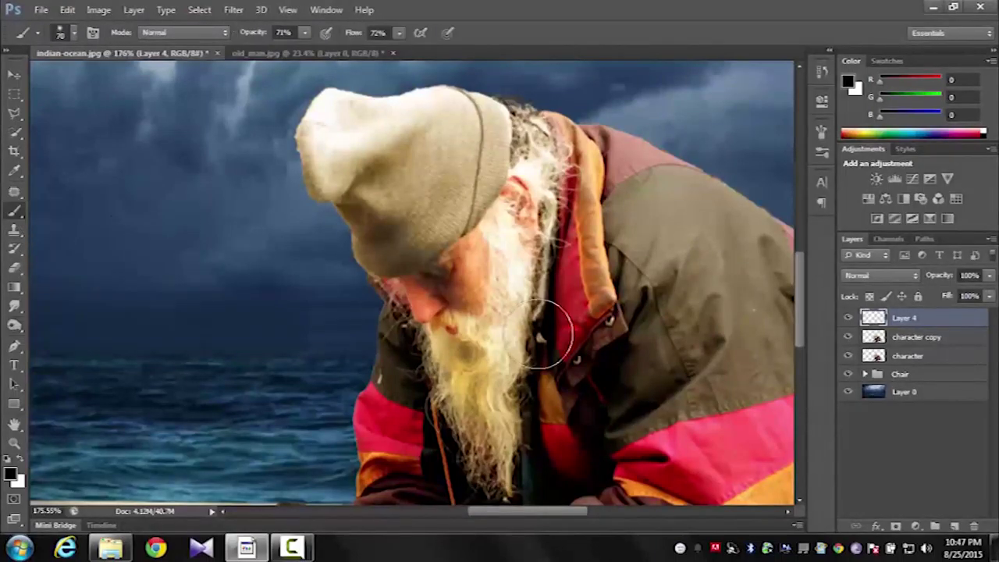
{"action": "left_click", "coordinate": [67, 10]}
{"action": "left_click", "coordinate": [86, 24]}
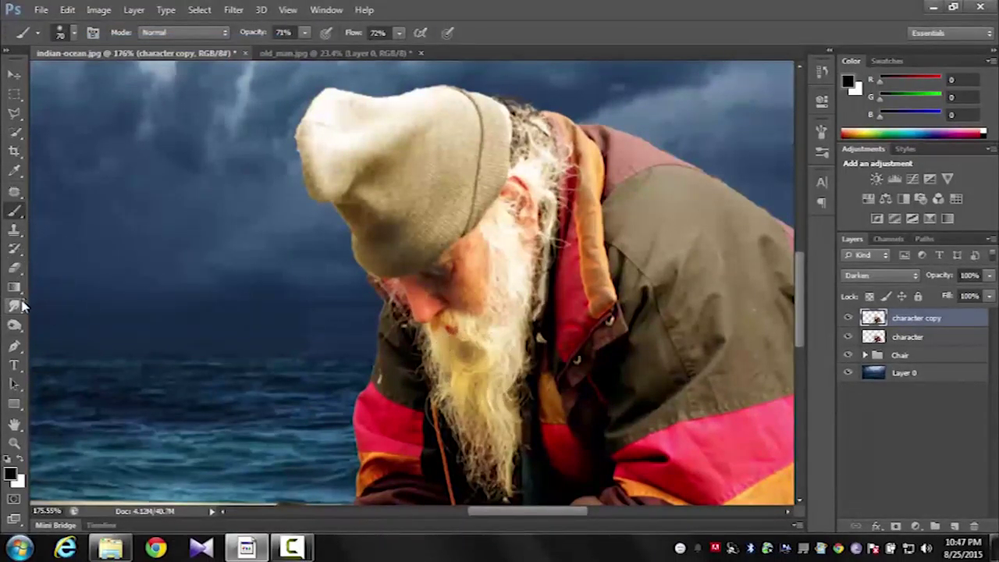
{"action": "left_click", "coordinate": [14, 324]}
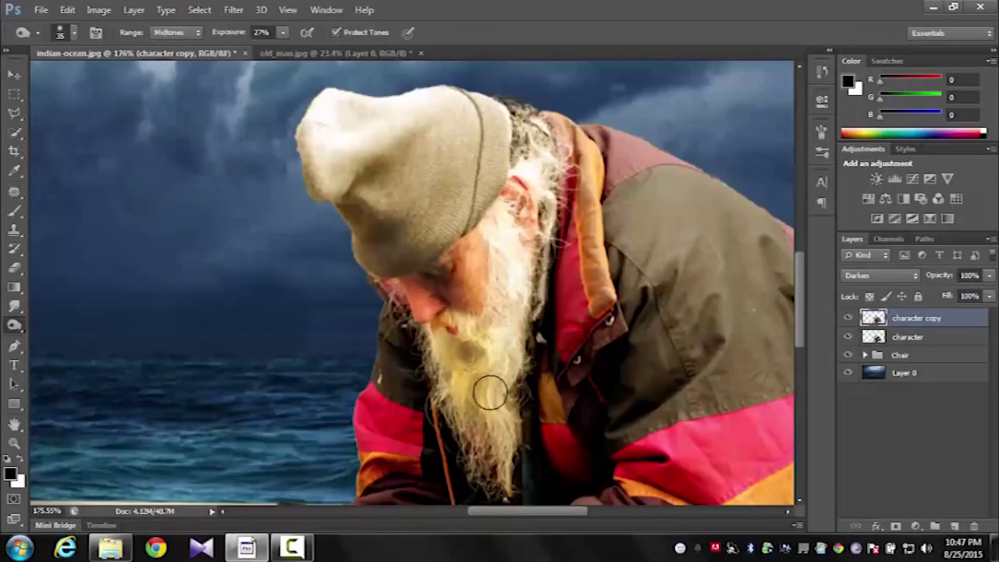
Step: Enlarge the burn brush to 50 and darken the red jacket sleeve
{"action": "scroll", "coordinate": [493, 394], "scroll_direction": "down", "scroll_amount": 2}
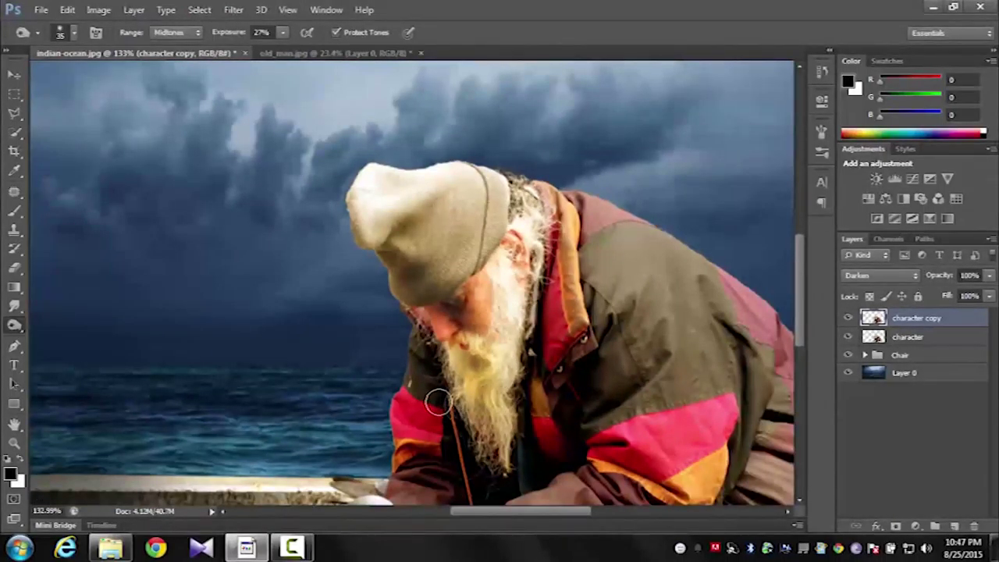
{"action": "key", "text": "bracketright"}
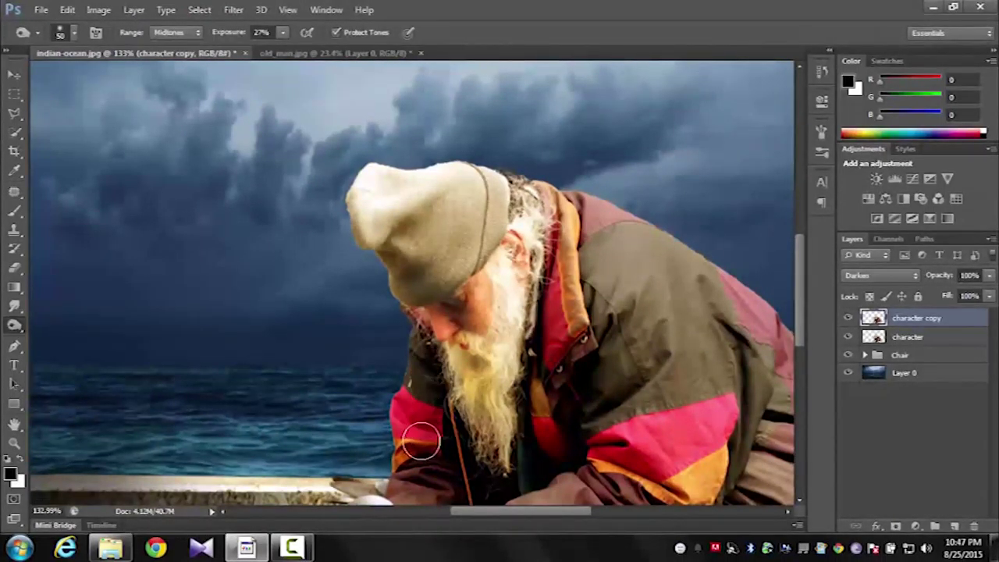
{"action": "mouse_move", "coordinate": [419, 433]}
{"action": "left_mouse_down"}
{"action": "mouse_move", "coordinate": [419, 395]}
{"action": "mouse_move", "coordinate": [424, 418]}
{"action": "left_mouse_up"}
{"action": "scroll", "coordinate": [423, 468], "scroll_direction": "down", "scroll_amount": 1}
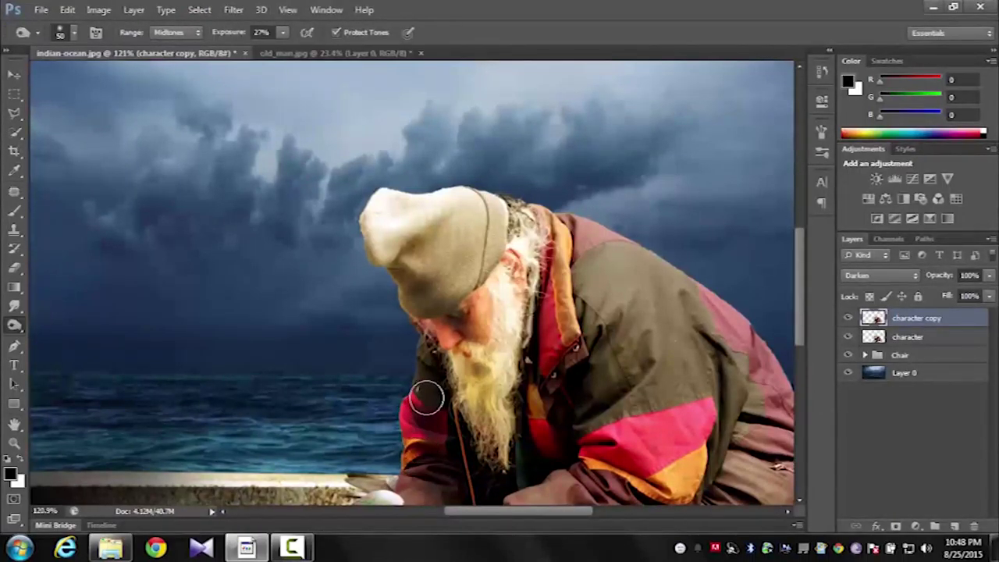
{"action": "scroll", "coordinate": [530, 445], "scroll_direction": "down", "scroll_amount": 3}
{"action": "scroll", "coordinate": [468, 382], "scroll_direction": "up", "scroll_amount": 2}
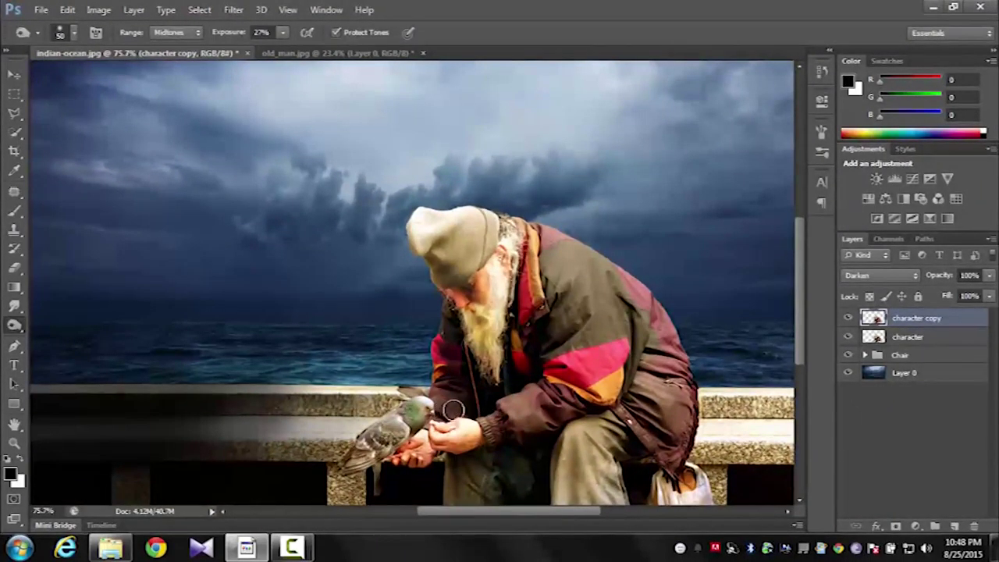
Step: Zoom around the old man to review the darkened character copy
{"action": "scroll", "coordinate": [466, 410], "scroll_direction": "up", "scroll_amount": 2}
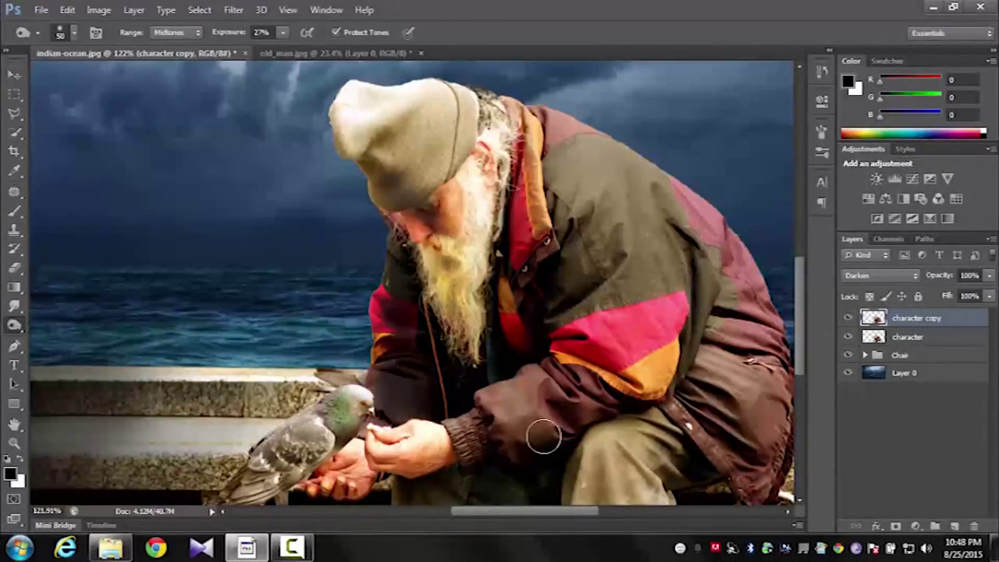
{"action": "scroll", "coordinate": [542, 435], "scroll_direction": "down", "scroll_amount": 3}
{"action": "scroll", "coordinate": [538, 342], "scroll_direction": "up", "scroll_amount": 2}
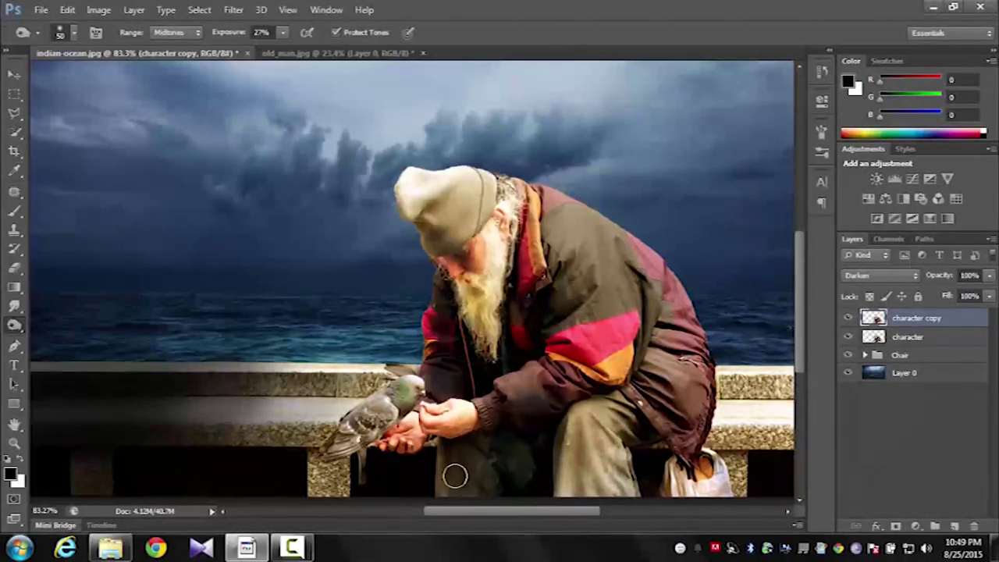
{"action": "scroll", "coordinate": [393, 457], "scroll_direction": "up", "scroll_amount": 3}
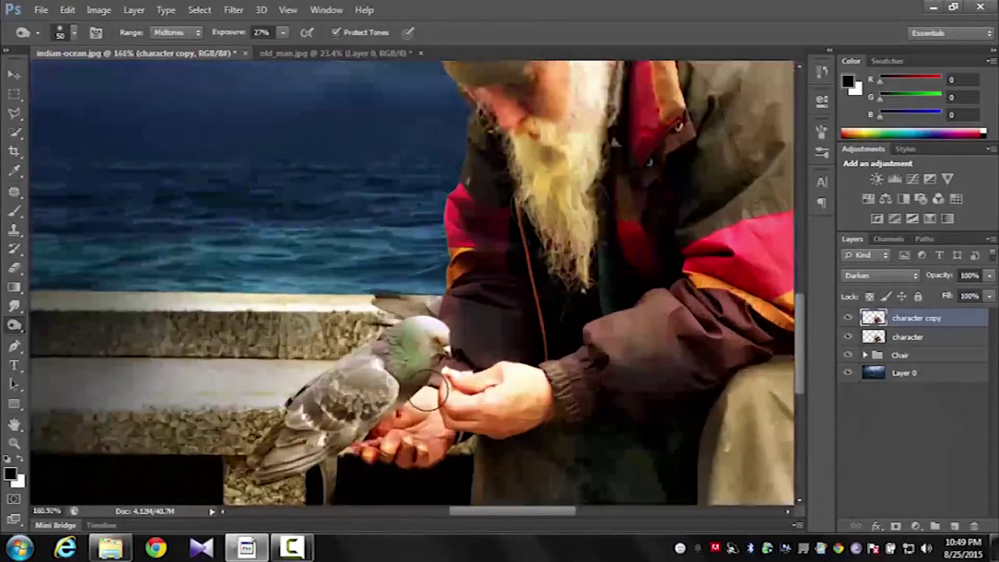
{"action": "scroll", "coordinate": [444, 385], "scroll_direction": "up", "scroll_amount": 2}
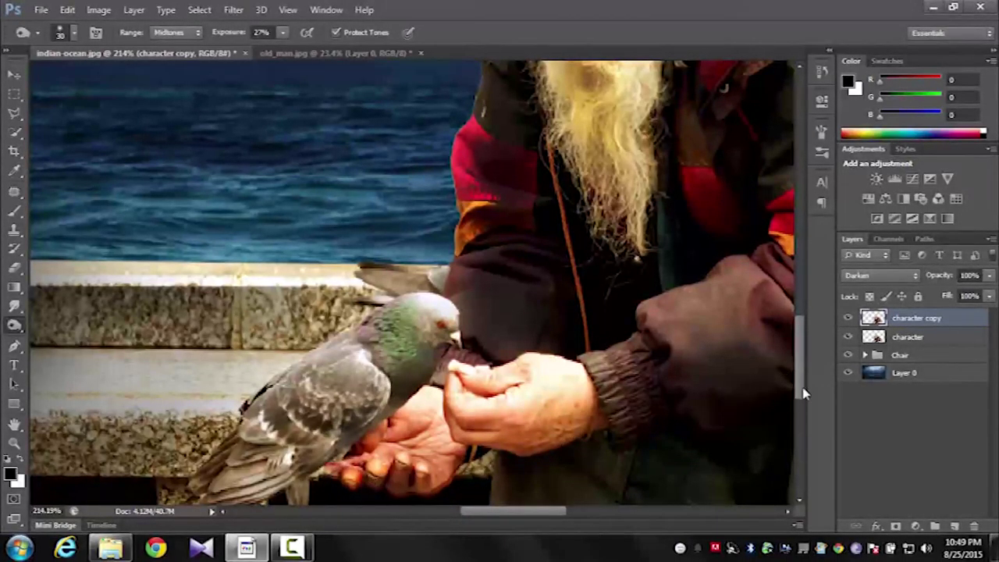
{"action": "left_click_drag", "start_coordinate": [803, 393], "coordinate": [803, 405]}
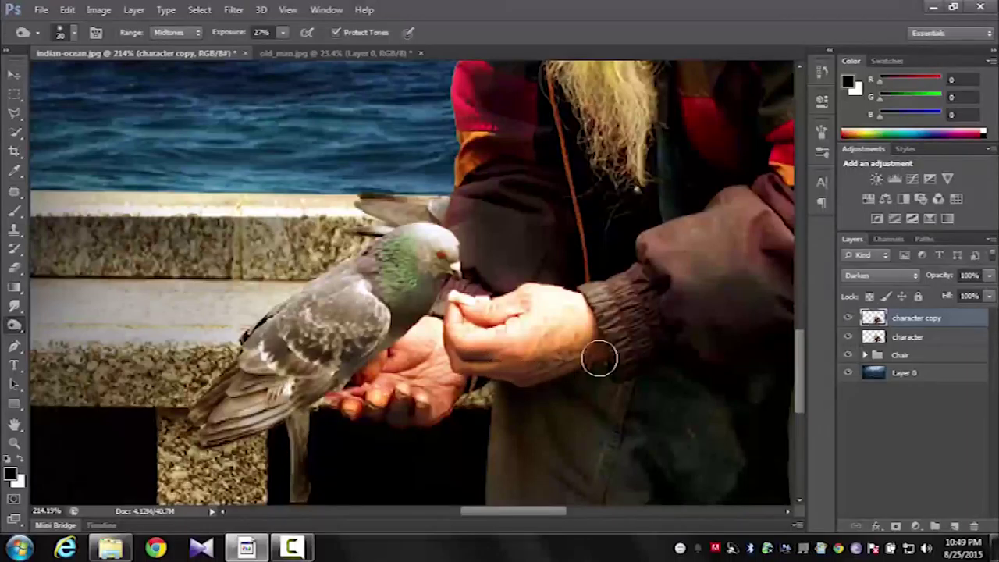
{"action": "scroll", "coordinate": [588, 356], "scroll_direction": "down", "scroll_amount": 5}
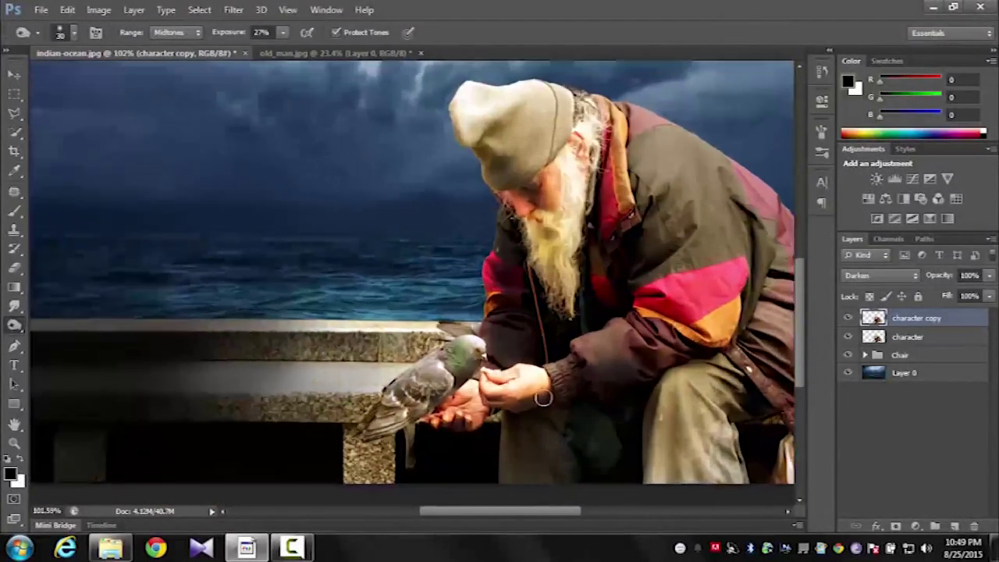
{"action": "scroll", "coordinate": [511, 462], "scroll_direction": "down", "scroll_amount": 3}
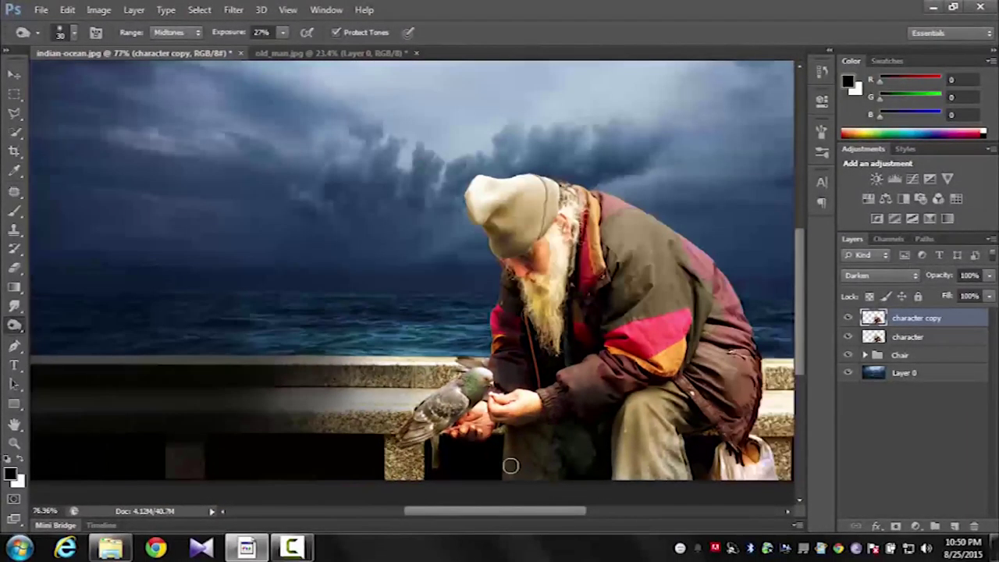
{"action": "scroll", "coordinate": [538, 450], "scroll_direction": "up", "scroll_amount": 2}
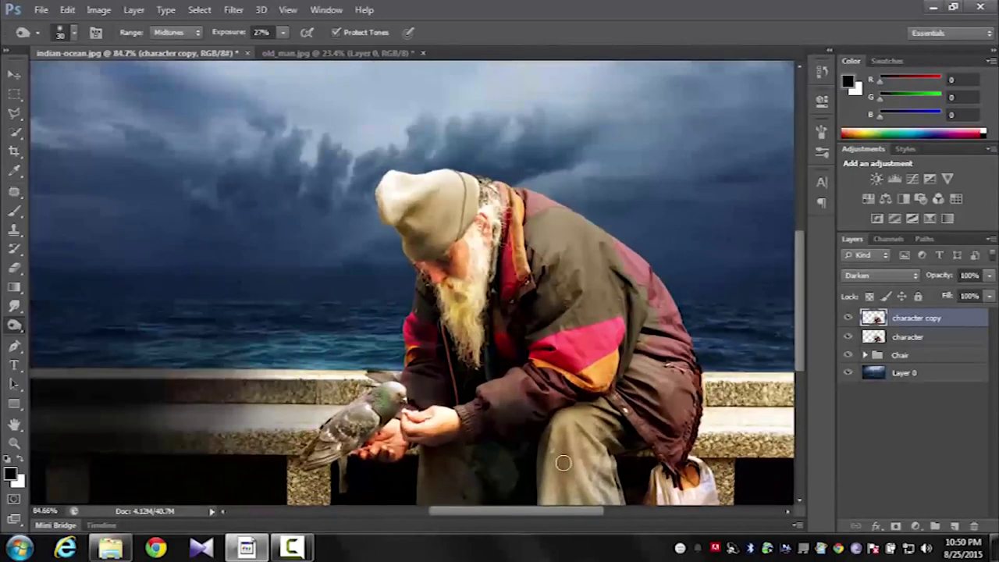
{"action": "left_click", "coordinate": [98, 9]}
Step: Apply Levels to the character copy with the midtone input at 0.85
{"action": "mouse_move", "coordinate": [102, 47]}
{"action": "left_click", "coordinate": [312, 60]}
{"action": "mouse_move", "coordinate": [731, 260]}
{"action": "left_mouse_down"}
{"action": "mouse_move", "coordinate": [709, 261]}
{"action": "mouse_move", "coordinate": [749, 261]}
{"action": "left_mouse_up"}
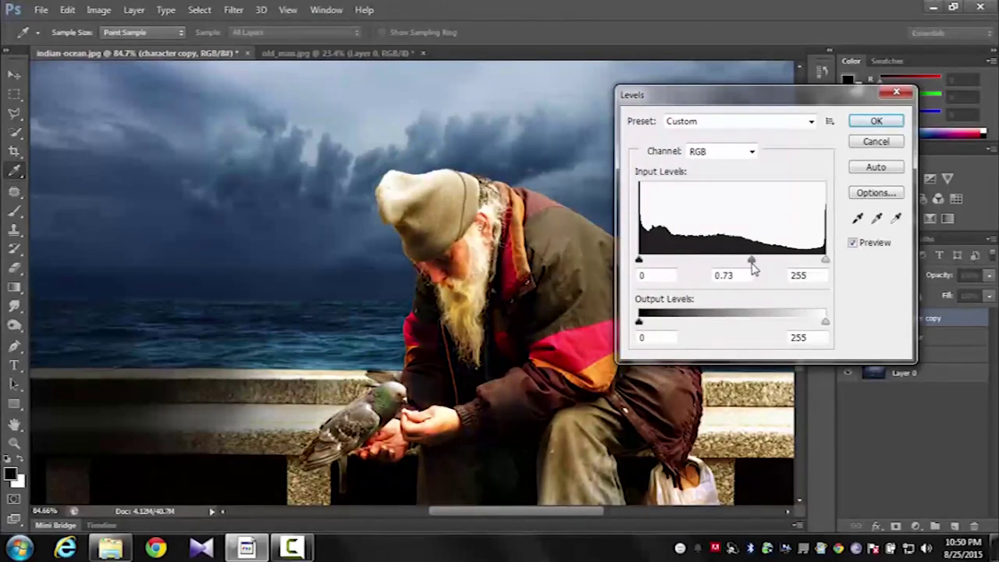
{"action": "left_click_drag", "start_coordinate": [748, 265], "coordinate": [742, 263]}
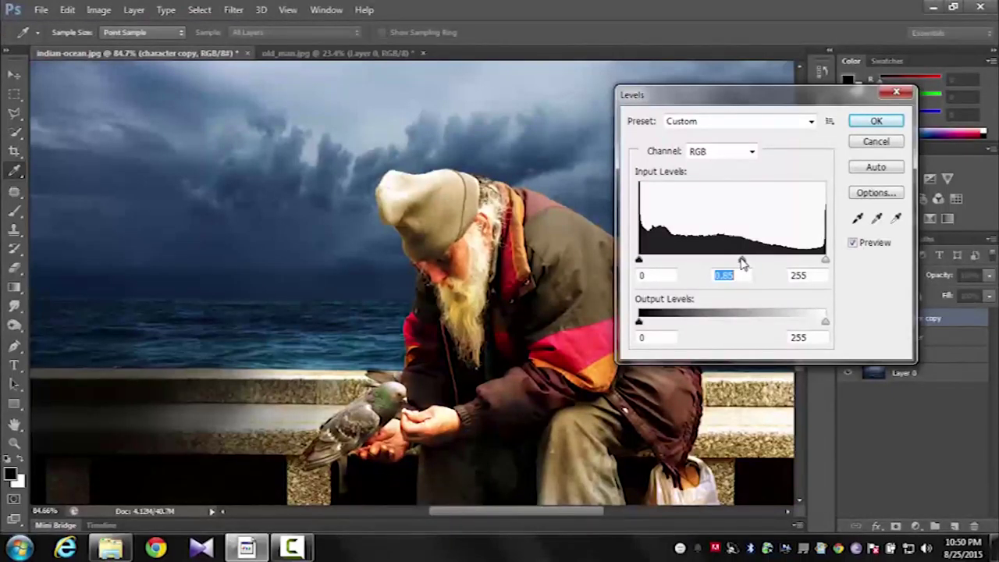
{"action": "left_click", "coordinate": [861, 123]}
Step: Rename the copy to 'dark', then 'shadow', then undo back to character copy
{"action": "double_click", "coordinate": [931, 318]}
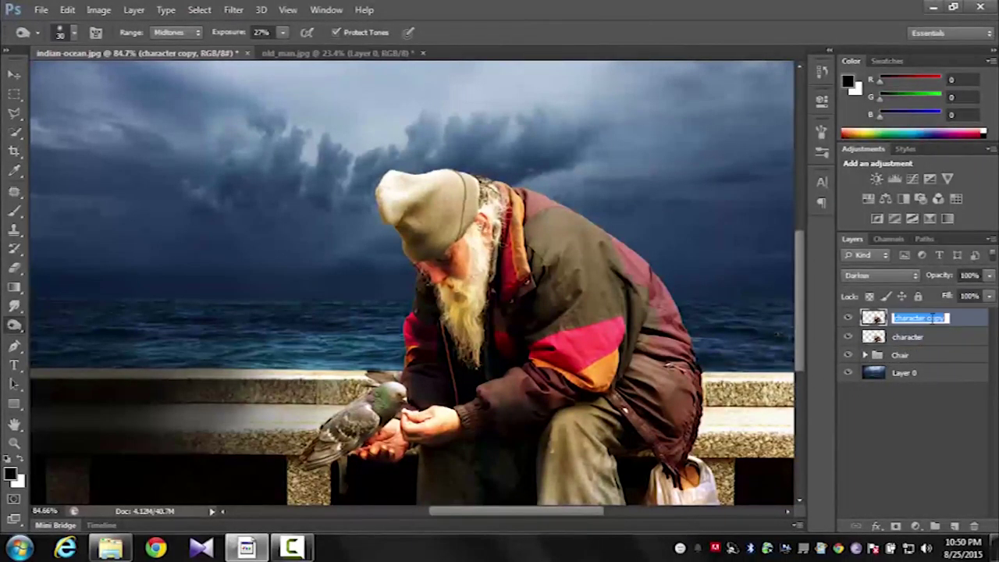
{"action": "type", "text": "dark"}
{"action": "key", "text": "Return"}
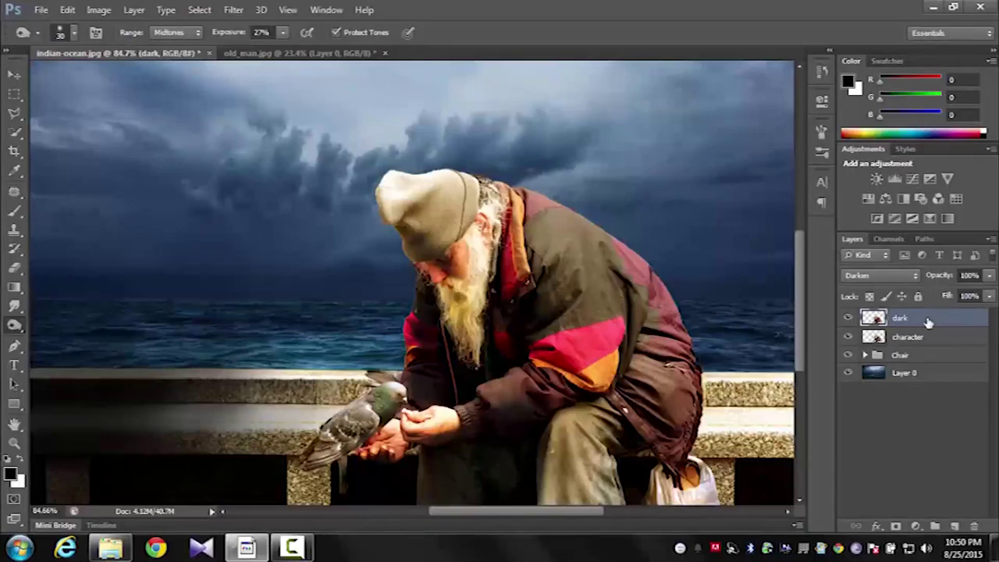
{"action": "double_click", "coordinate": [908, 320]}
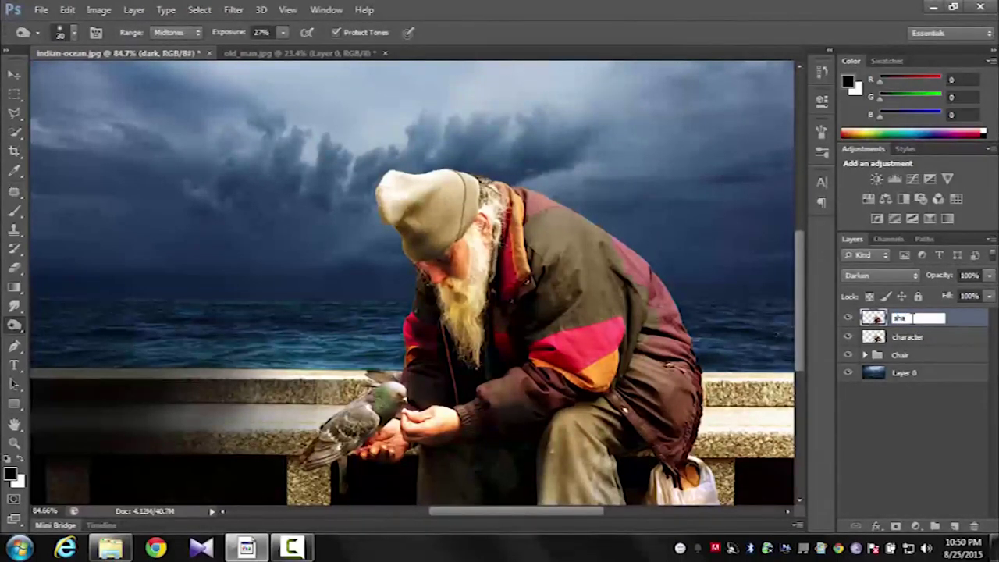
{"action": "type", "text": "shadow"}
{"action": "key", "text": "Return"}
{"action": "key", "text": "ctrl+alt+z"}
{"action": "key", "text": "ctrl+alt+z"}
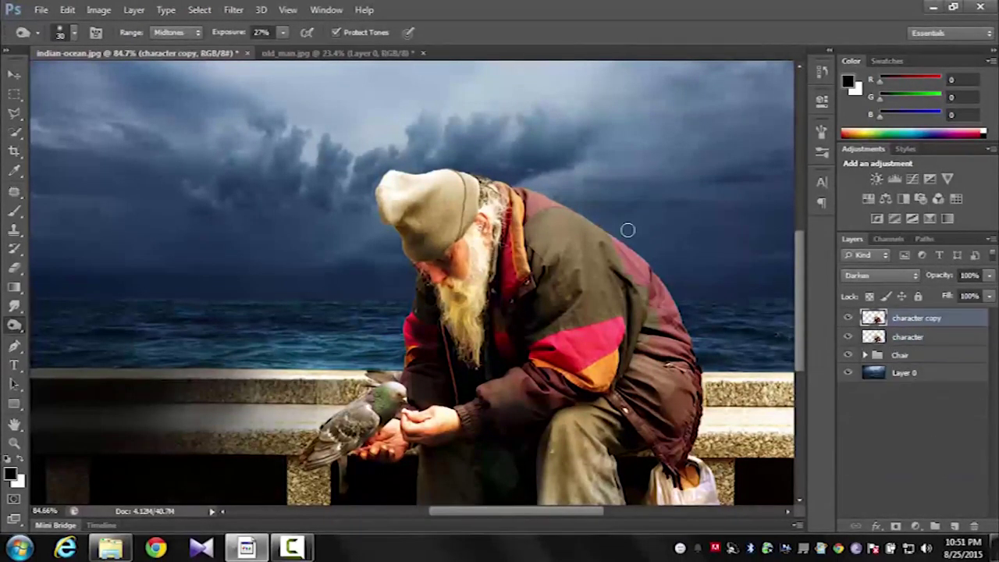
{"action": "right_click", "coordinate": [14, 324]}
Step: Burn the jacket's lower edge above the bag darker with a smaller brush
{"action": "left_click", "coordinate": [86, 335]}
{"action": "scroll", "coordinate": [523, 181], "scroll_direction": "up", "scroll_amount": 3}
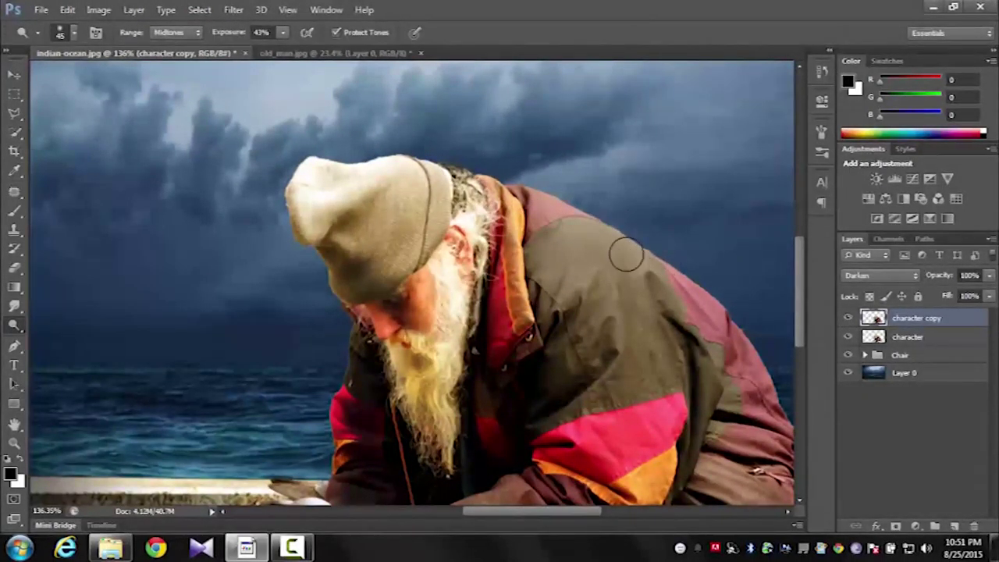
{"action": "scroll", "coordinate": [604, 238], "scroll_direction": "down", "scroll_amount": 3}
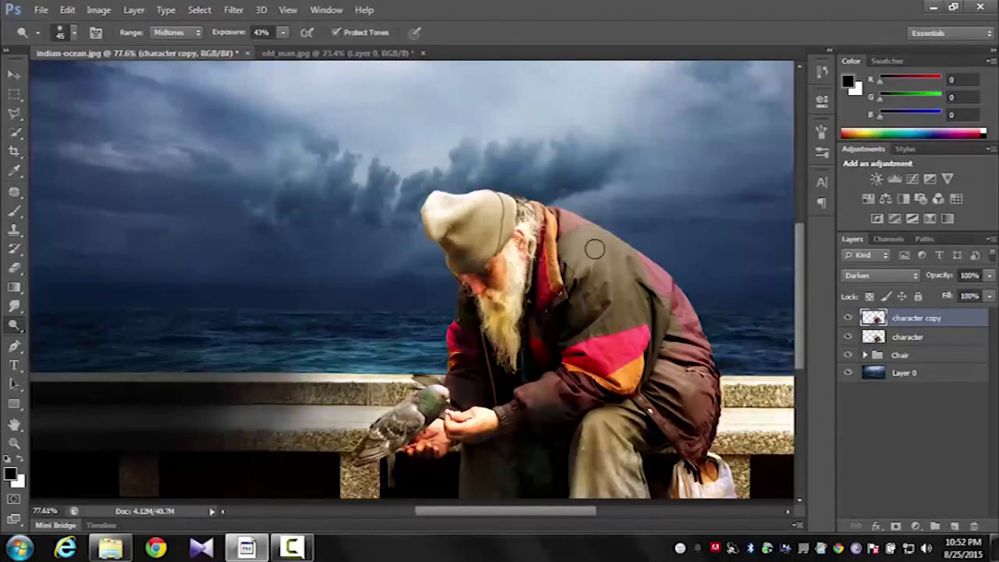
{"action": "scroll", "coordinate": [413, 234], "scroll_direction": "up", "scroll_amount": 3}
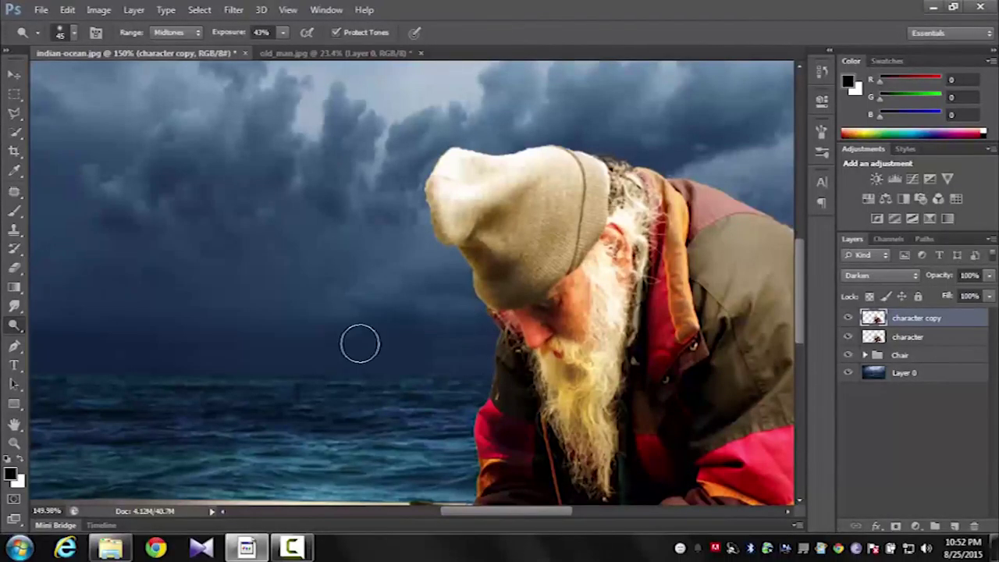
{"action": "scroll", "coordinate": [359, 343], "scroll_direction": "down", "scroll_amount": 3}
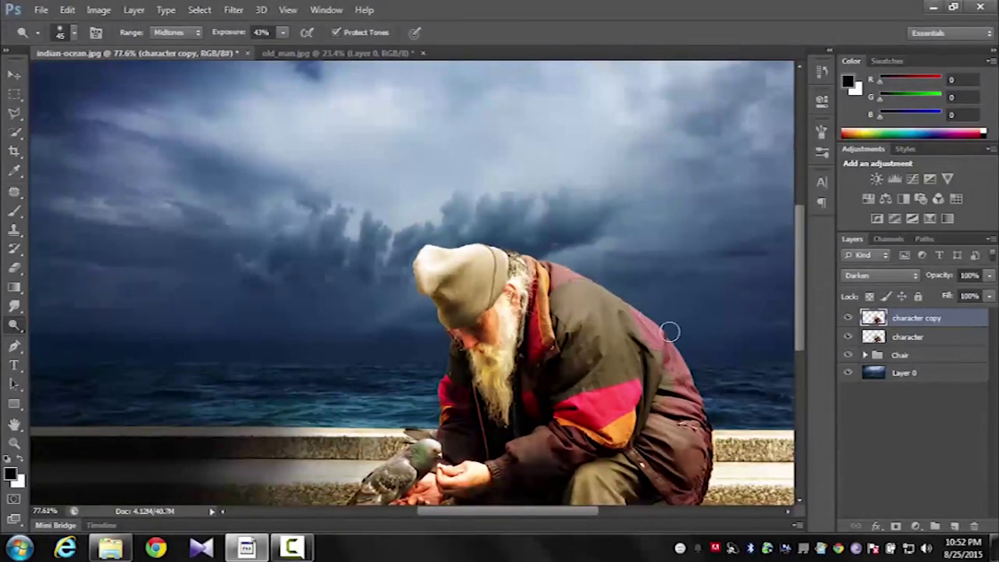
{"action": "scroll", "coordinate": [589, 319], "scroll_direction": "down", "scroll_amount": 1}
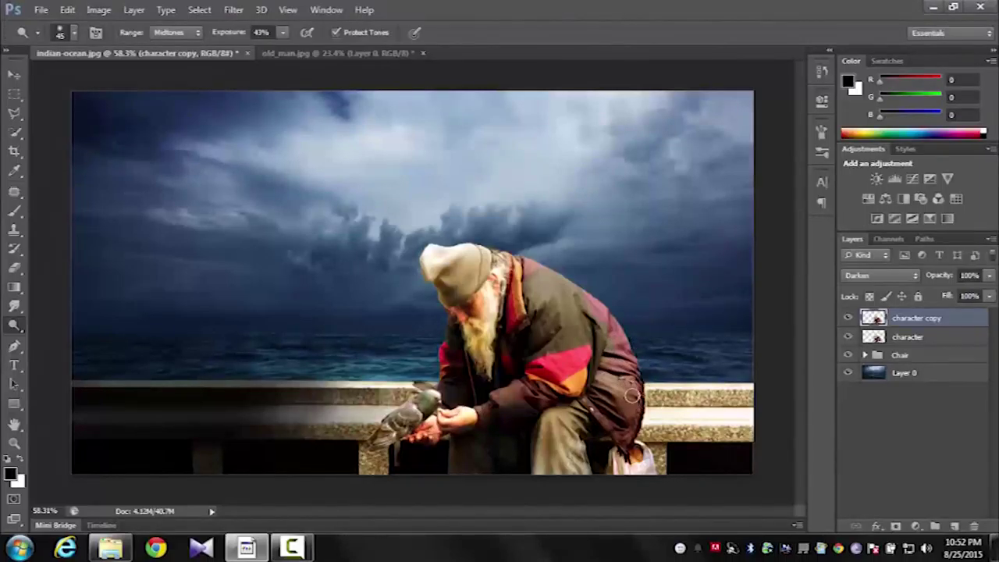
{"action": "right_click", "coordinate": [15, 326]}
{"action": "left_click", "coordinate": [78, 339]}
{"action": "scroll", "coordinate": [649, 459], "scroll_direction": "up", "scroll_amount": 1}
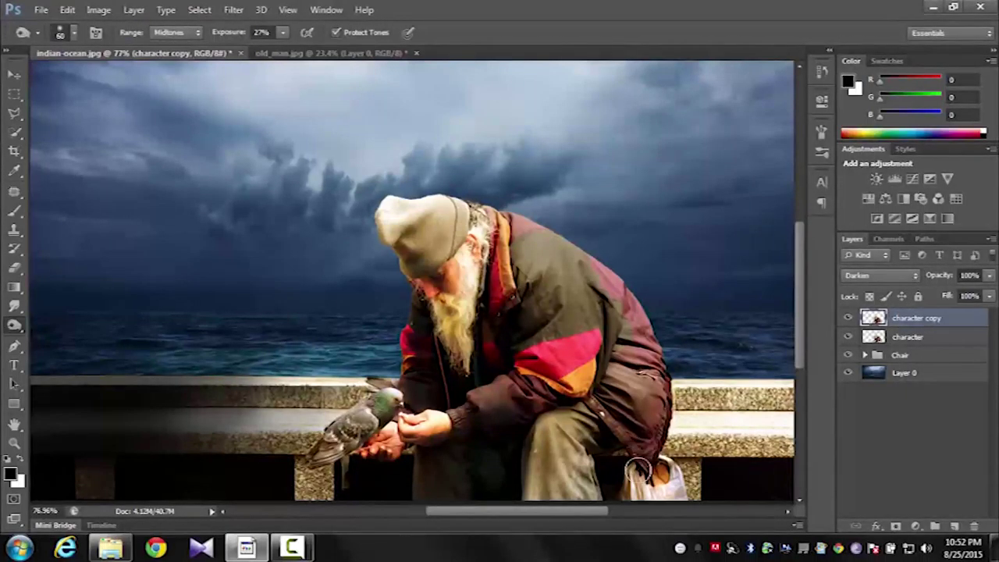
{"action": "mouse_move", "coordinate": [646, 445]}
{"action": "left_mouse_down"}
{"action": "mouse_move", "coordinate": [620, 429]}
{"action": "mouse_move", "coordinate": [617, 488]}
{"action": "mouse_move", "coordinate": [666, 446]}
{"action": "mouse_move", "coordinate": [647, 422]}
{"action": "mouse_move", "coordinate": [685, 467]}
{"action": "left_mouse_up"}
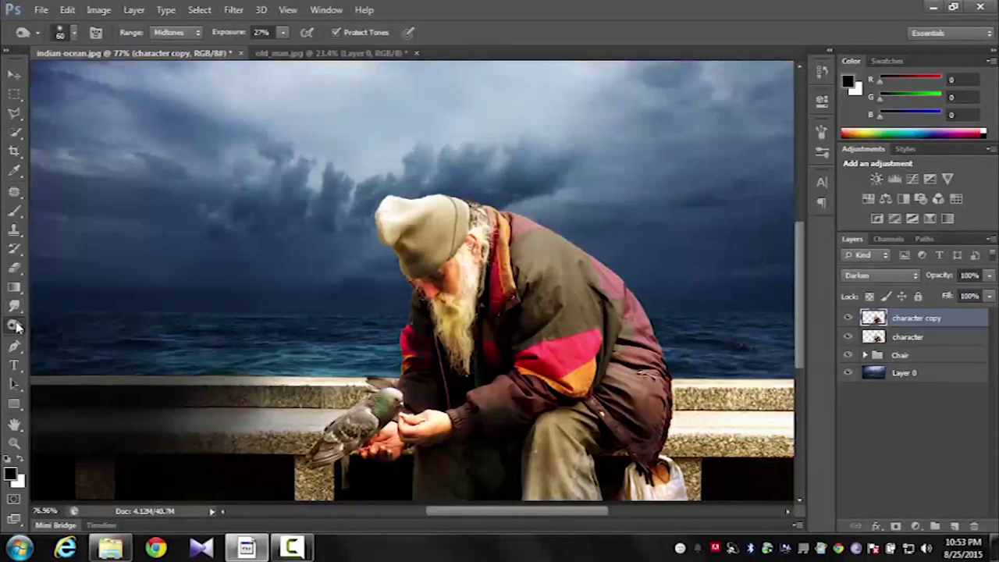
Step: Burn the man's leg and knee darker with a larger brush
{"action": "left_click_drag", "start_coordinate": [17, 326], "coordinate": [55, 321]}
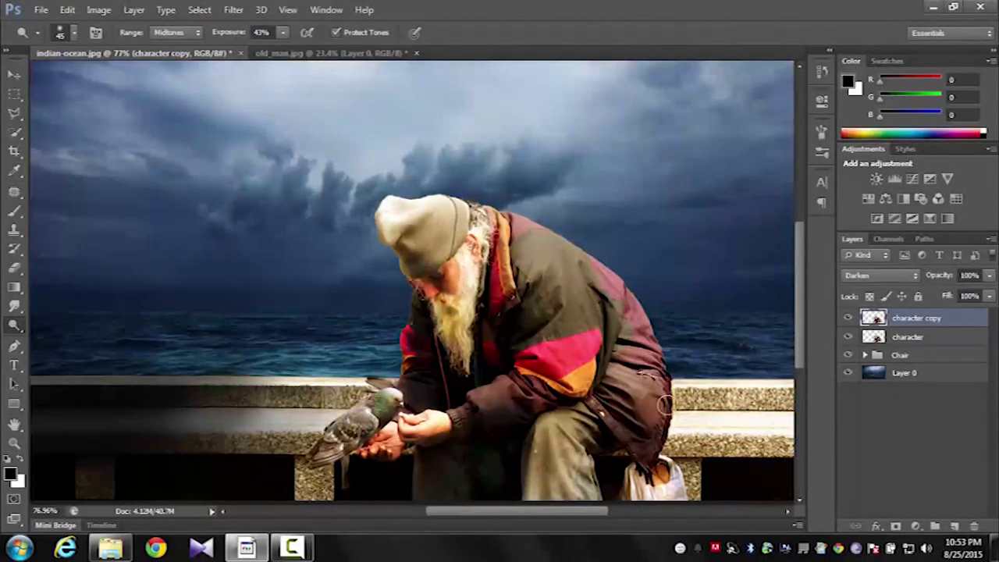
{"action": "left_click_drag", "start_coordinate": [16, 325], "coordinate": [67, 338]}
{"action": "mouse_move", "coordinate": [544, 414]}
{"action": "left_mouse_down"}
{"action": "mouse_move", "coordinate": [522, 429]}
{"action": "mouse_move", "coordinate": [567, 408]}
{"action": "left_mouse_up"}
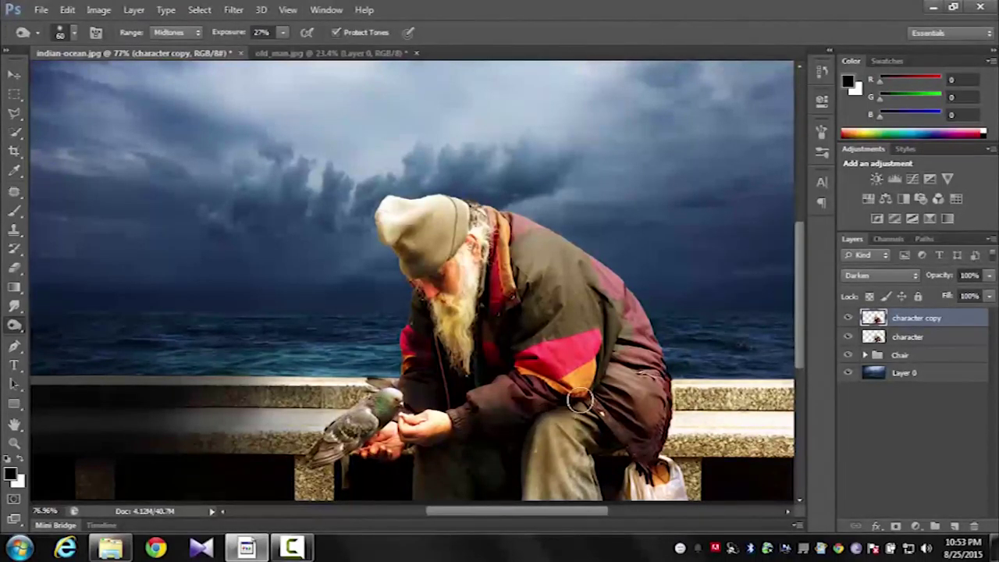
{"action": "scroll", "coordinate": [479, 430], "scroll_direction": "down", "scroll_amount": 3}
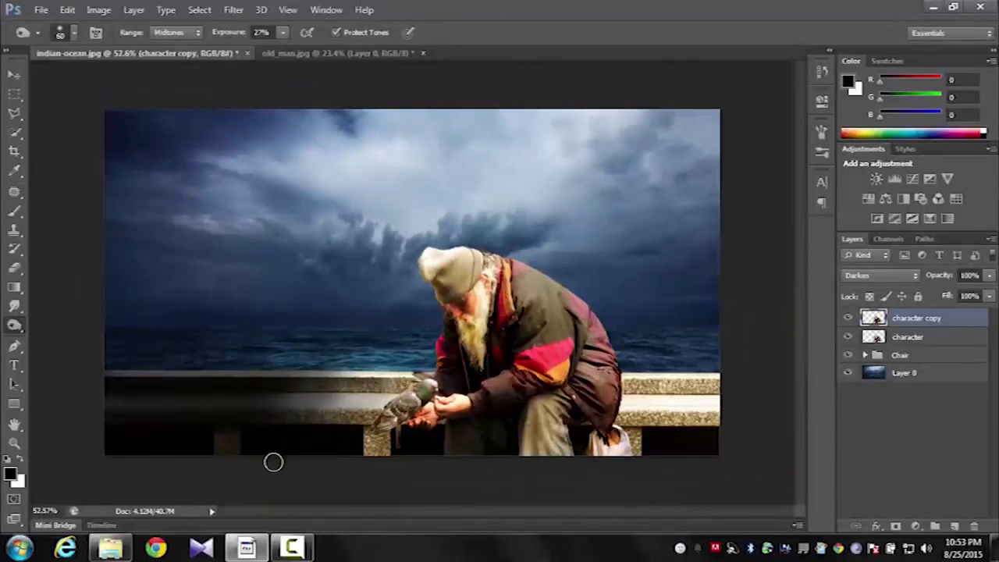
Step: Add empty Layer 4 and draw a diagonal polygonal selection over the upper right
{"action": "left_click", "coordinate": [955, 528]}
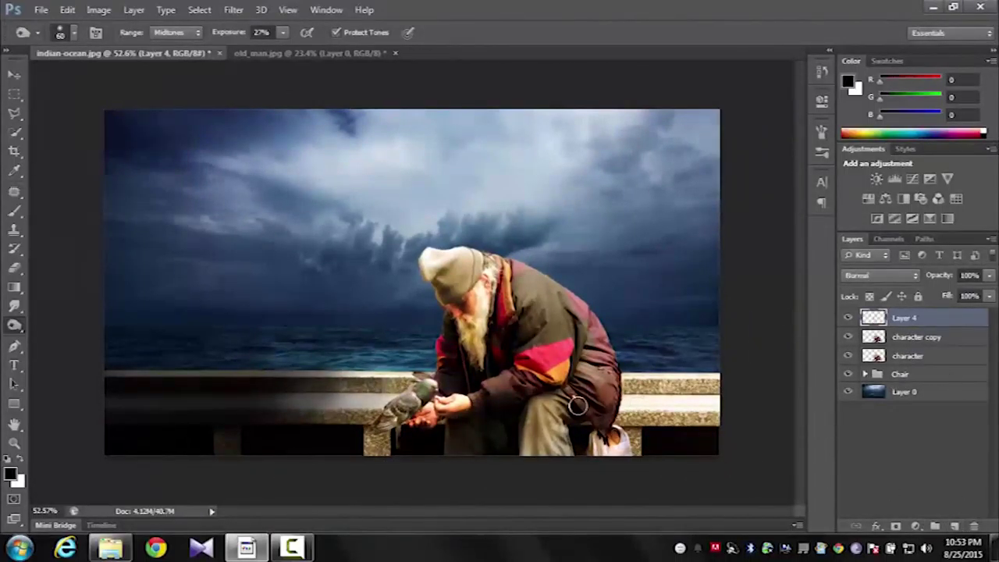
{"action": "left_click", "coordinate": [14, 112]}
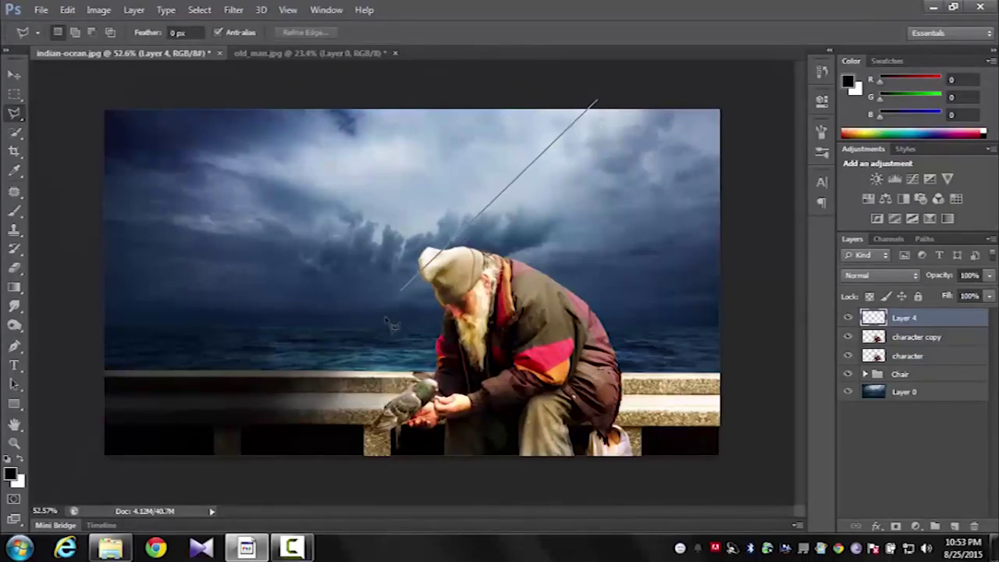
{"action": "left_click", "coordinate": [268, 468]}
{"action": "left_click", "coordinate": [745, 466]}
{"action": "left_click", "coordinate": [736, 94]}
{"action": "left_click", "coordinate": [597, 99]}
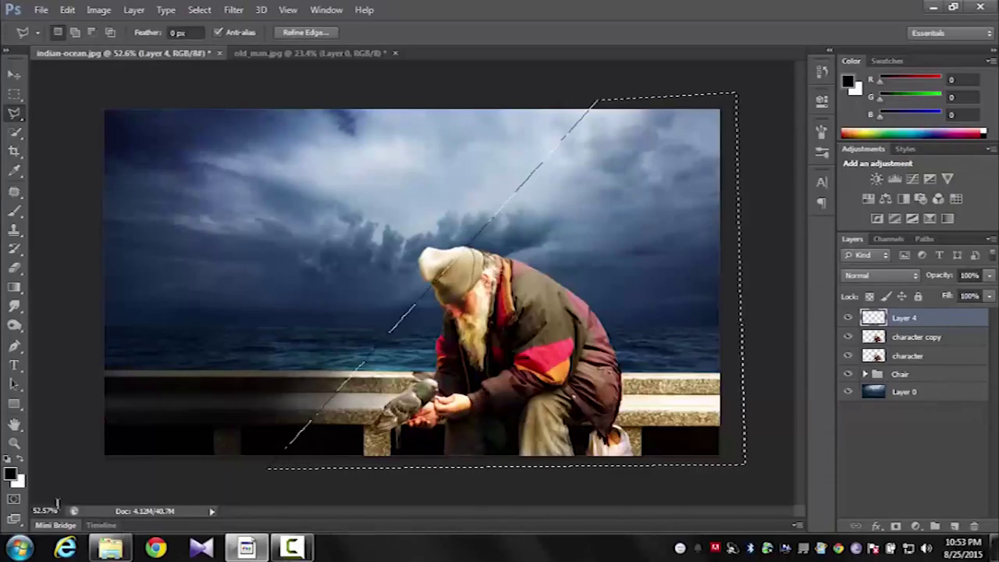
Step: Pick the golden orange fbbc34 (R251 G188 B52) as foreground colour
{"action": "left_click", "coordinate": [10, 474]}
{"action": "left_click", "coordinate": [268, 340]}
{"action": "left_click", "coordinate": [211, 177]}
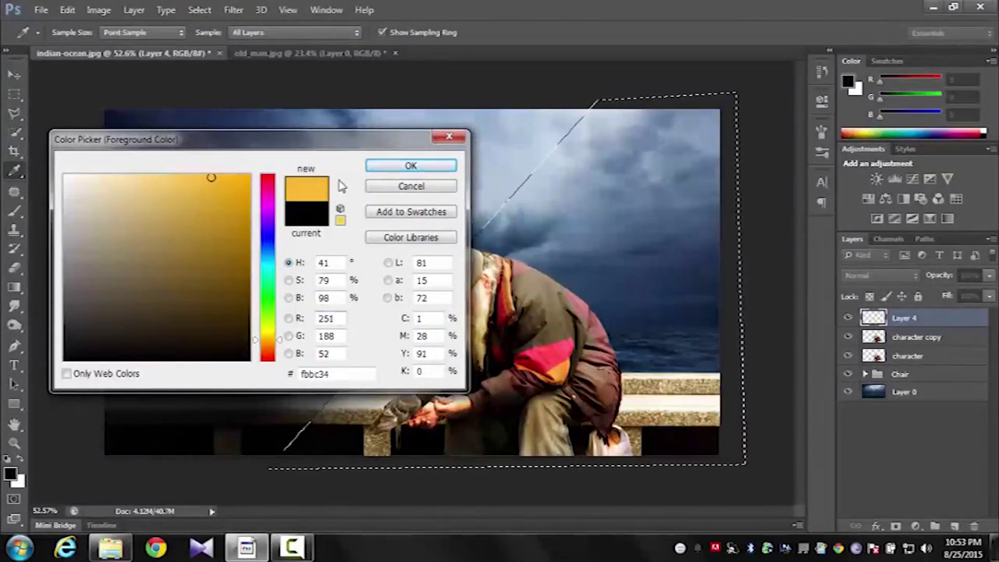
Step: Fill the selection with a diagonal orange Foreground to Transparent gradient
{"action": "left_click", "coordinate": [411, 165]}
{"action": "left_click", "coordinate": [15, 288]}
{"action": "left_click", "coordinate": [74, 32]}
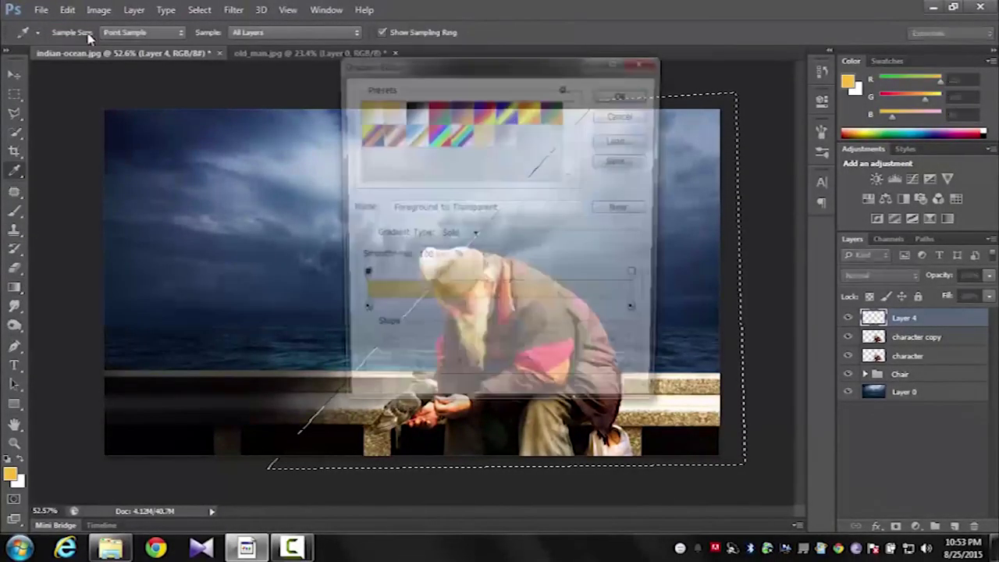
{"action": "left_click", "coordinate": [629, 89]}
{"action": "left_click_drag", "start_coordinate": [694, 95], "coordinate": [640, 162]}
{"action": "left_click_drag", "start_coordinate": [296, 433], "coordinate": [462, 459]}
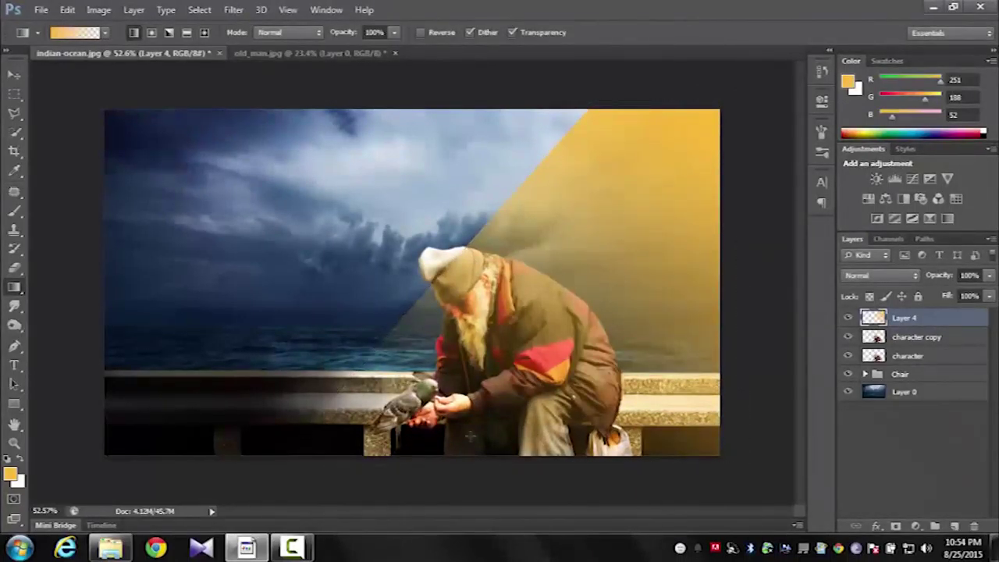
Step: Soften the orange gradient with a Gaussian Blur
{"action": "left_click", "coordinate": [233, 10]}
{"action": "mouse_move", "coordinate": [265, 154]}
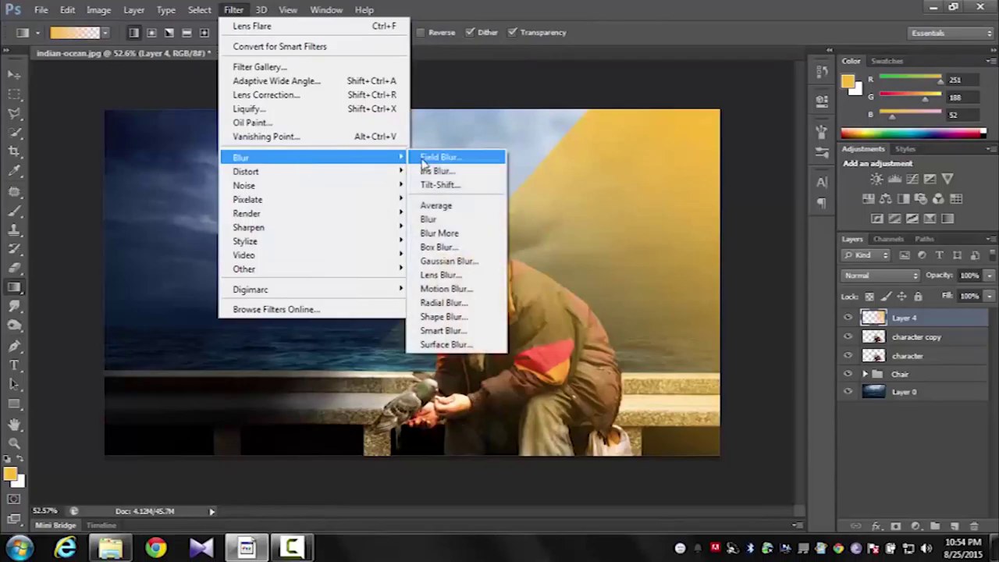
{"action": "left_click", "coordinate": [441, 248]}
{"action": "left_click_drag", "start_coordinate": [692, 303], "coordinate": [713, 303]}
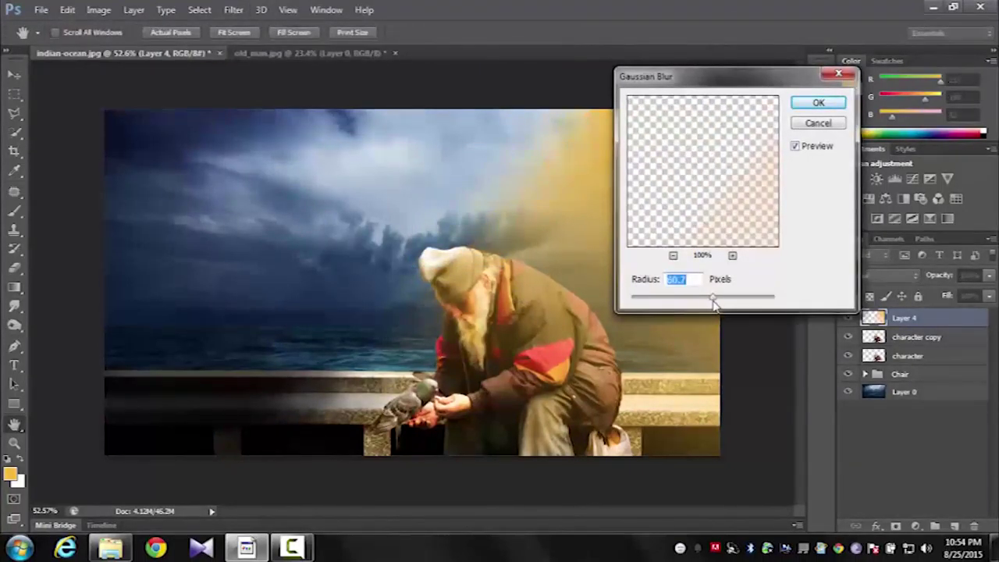
{"action": "left_click", "coordinate": [817, 102]}
Step: Set Layer 4's blend mode to Hard Light after trying Soft Light
{"action": "left_click", "coordinate": [874, 276]}
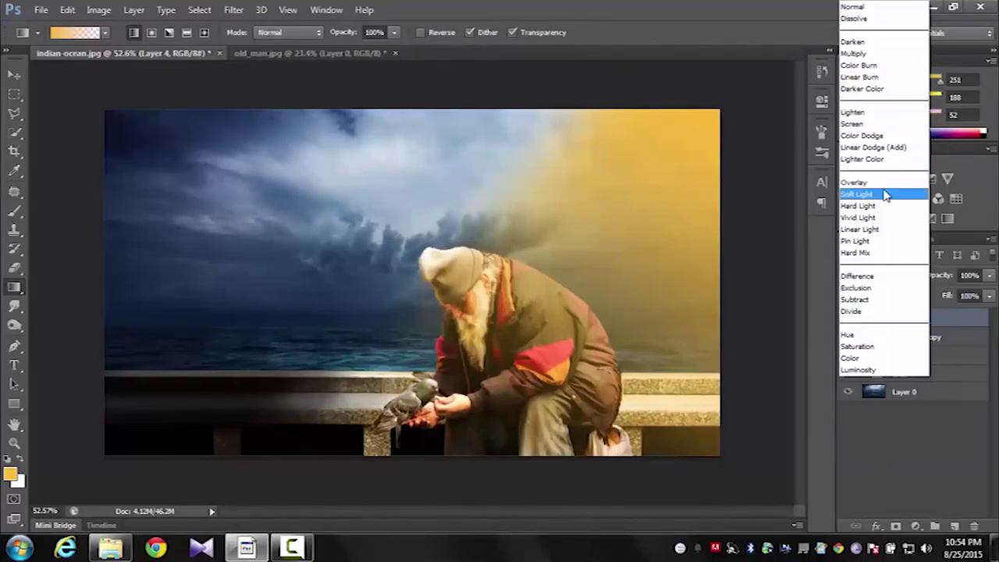
{"action": "left_click", "coordinate": [856, 193]}
{"action": "left_click", "coordinate": [873, 276]}
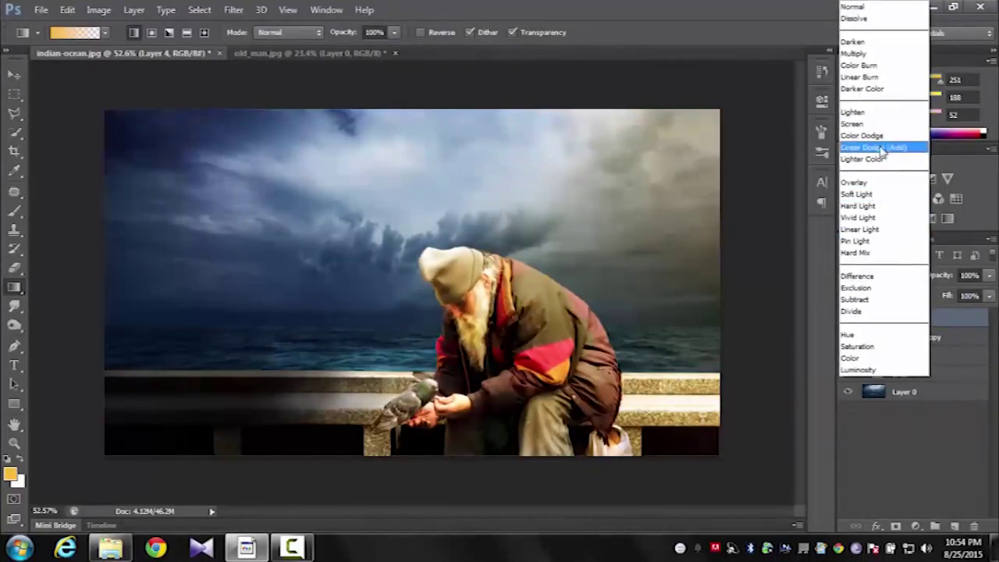
{"action": "left_click", "coordinate": [875, 206]}
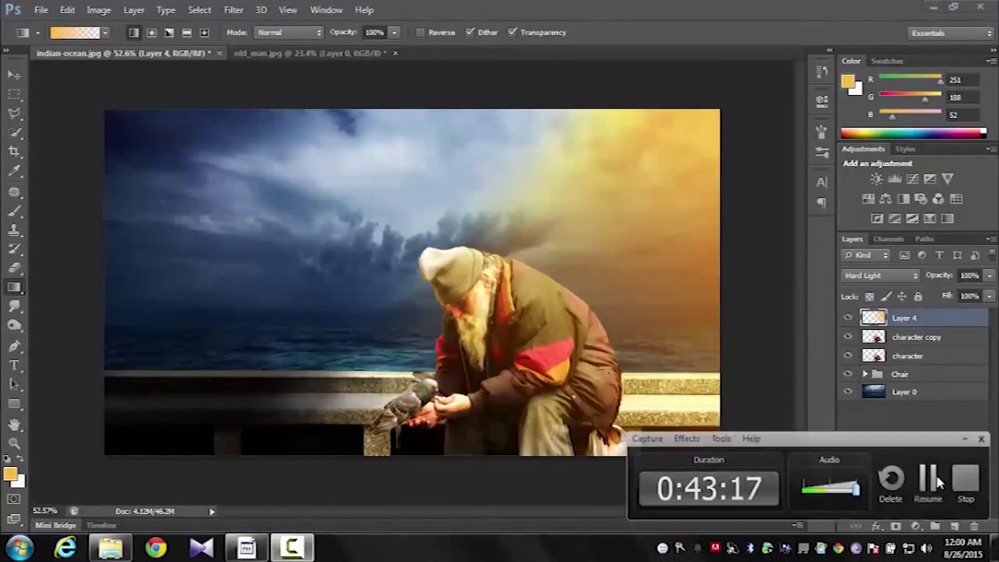
Step: Lower the gradient layer's fill to 75%
{"action": "left_click", "coordinate": [928, 480]}
{"action": "scroll", "coordinate": [412, 282], "scroll_direction": "down", "scroll_amount": 5}
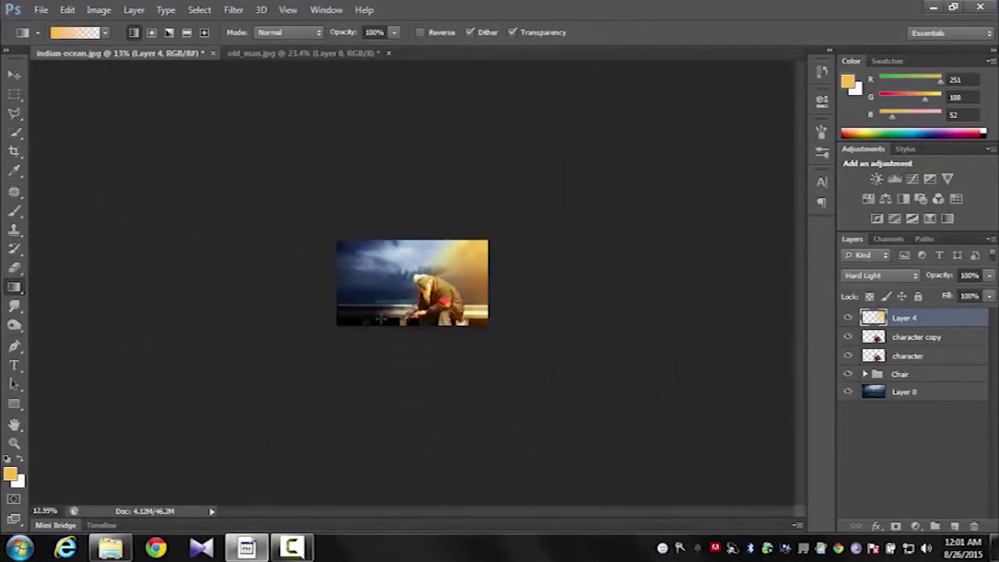
{"action": "scroll", "coordinate": [380, 317], "scroll_direction": "up", "scroll_amount": 5}
{"action": "left_click", "coordinate": [989, 296]}
{"action": "left_click_drag", "start_coordinate": [987, 313], "coordinate": [972, 320]}
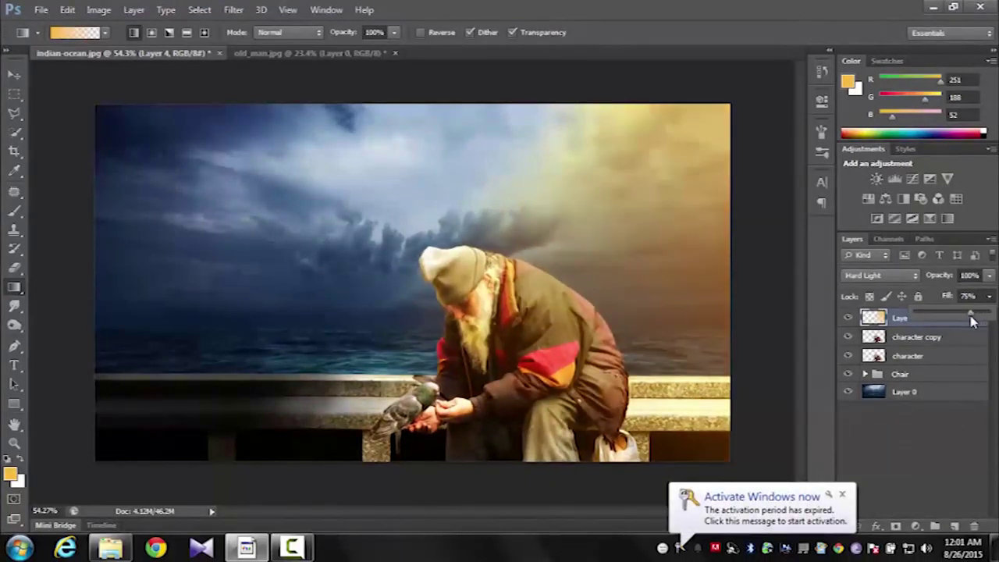
{"action": "key", "text": "v"}
{"action": "scroll", "coordinate": [62, 195], "scroll_direction": "down", "scroll_amount": 2}
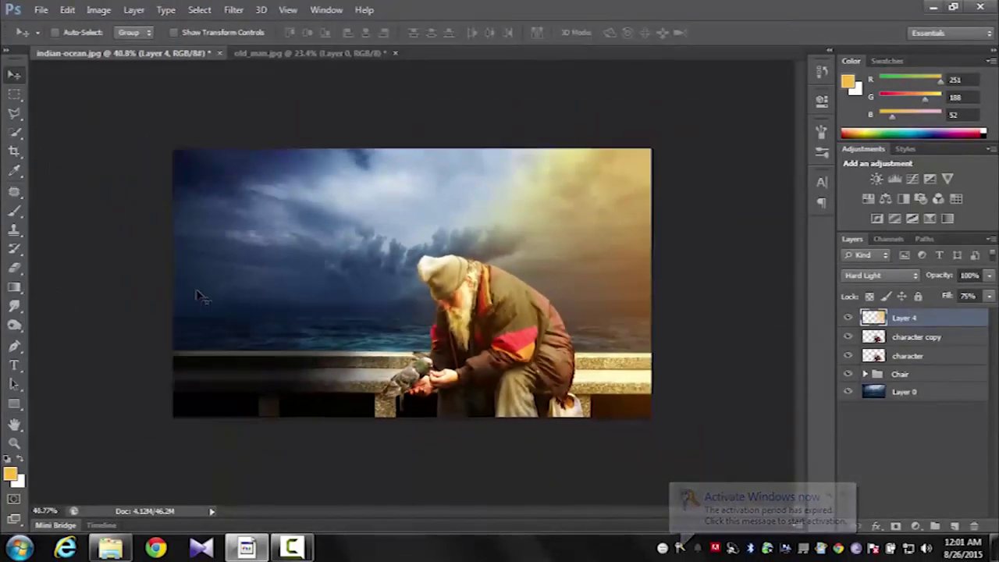
Step: Add a new layer above the Chair group and fill it with black
{"action": "left_click", "coordinate": [917, 374]}
{"action": "left_click", "coordinate": [953, 526]}
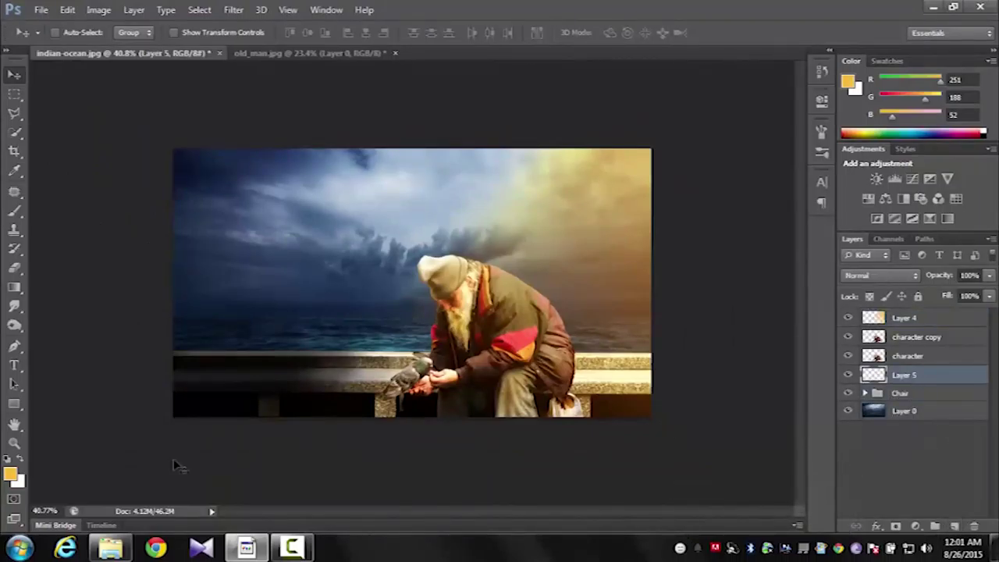
{"action": "left_click", "coordinate": [10, 461]}
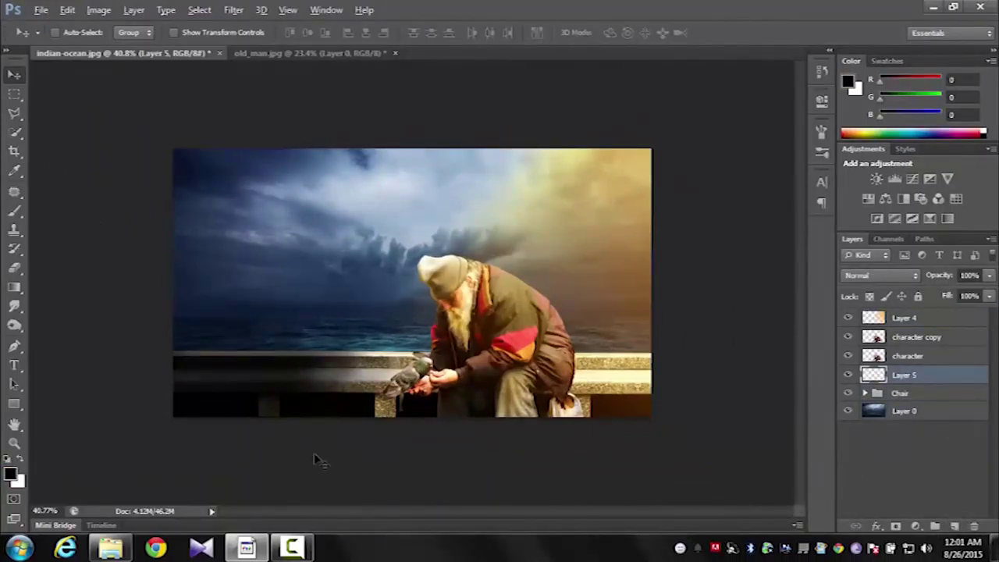
{"action": "key", "text": "alt+BackSpace"}
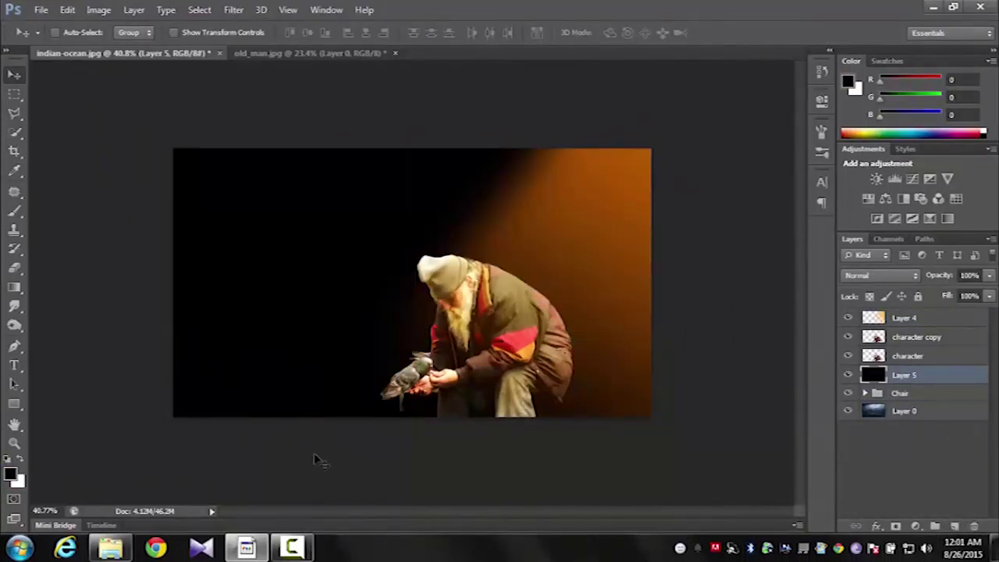
Step: Render a first lens flare on the black layer, then step backward to remove it
{"action": "left_click", "coordinate": [226, 12]}
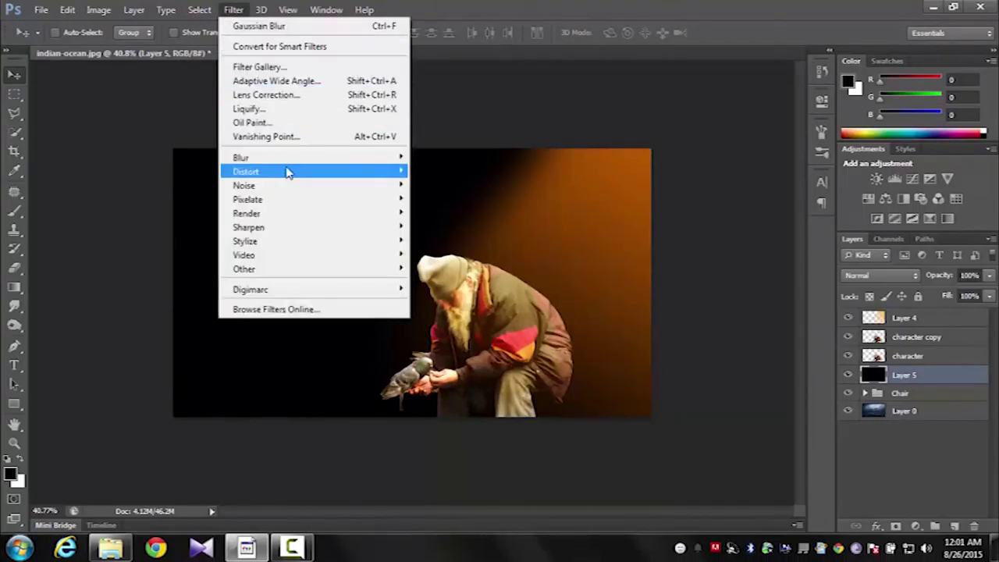
{"action": "mouse_move", "coordinate": [380, 216]}
{"action": "left_click", "coordinate": [442, 254]}
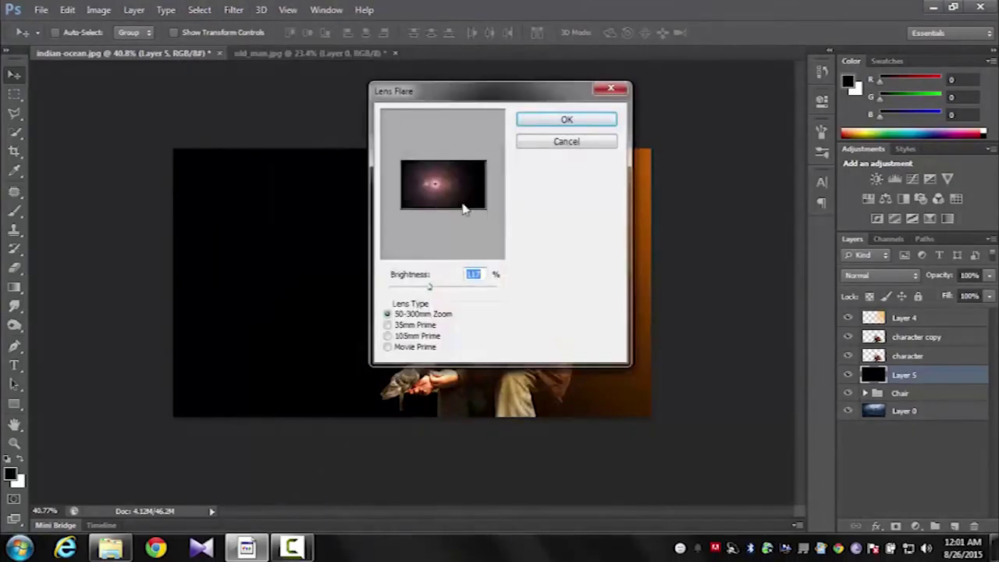
{"action": "left_click", "coordinate": [531, 121]}
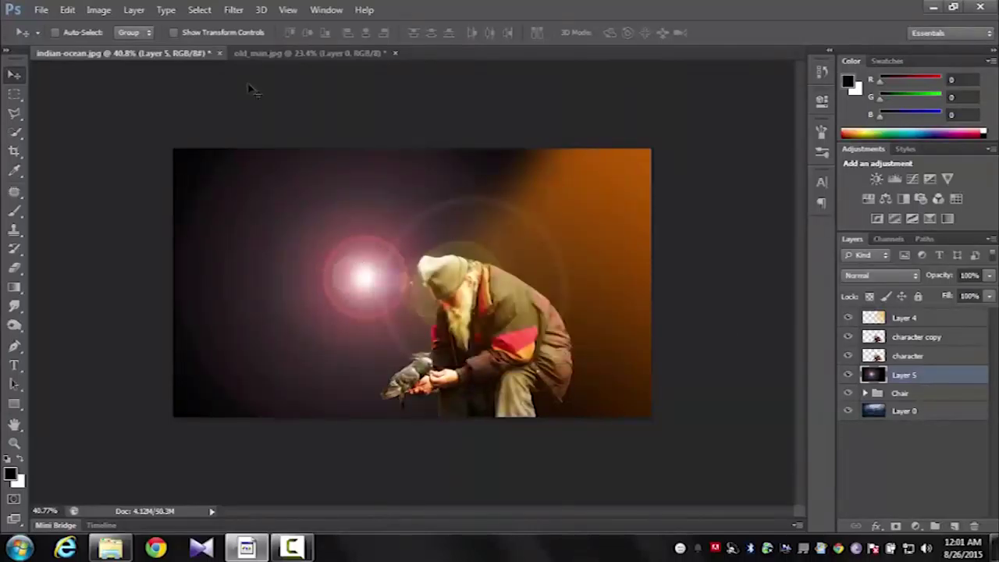
{"action": "left_click", "coordinate": [67, 9]}
{"action": "left_click", "coordinate": [101, 38]}
Step: Render a white lens flare using the 105mm Prime lens type
{"action": "left_click", "coordinate": [234, 9]}
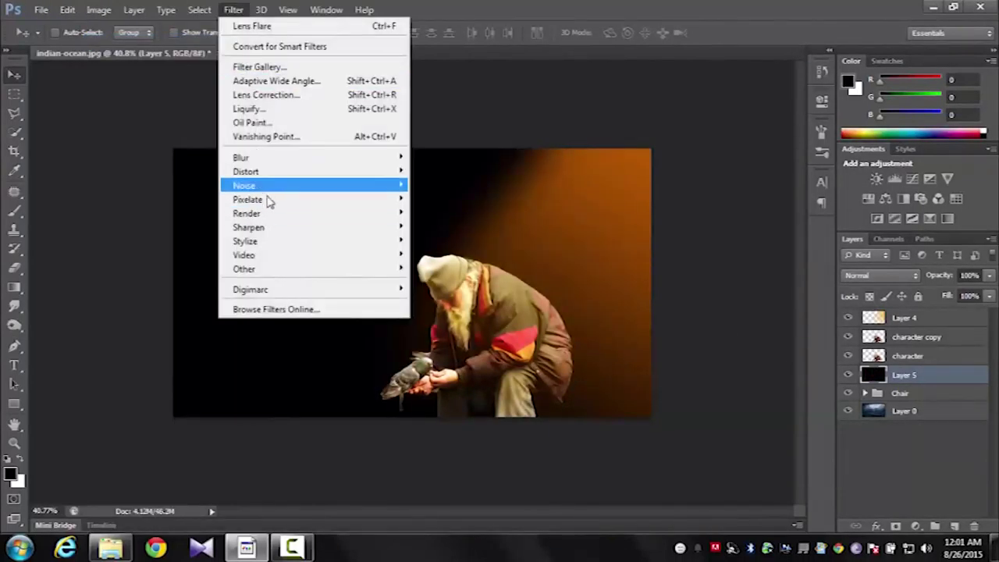
{"action": "mouse_move", "coordinate": [265, 213]}
{"action": "left_click", "coordinate": [443, 256]}
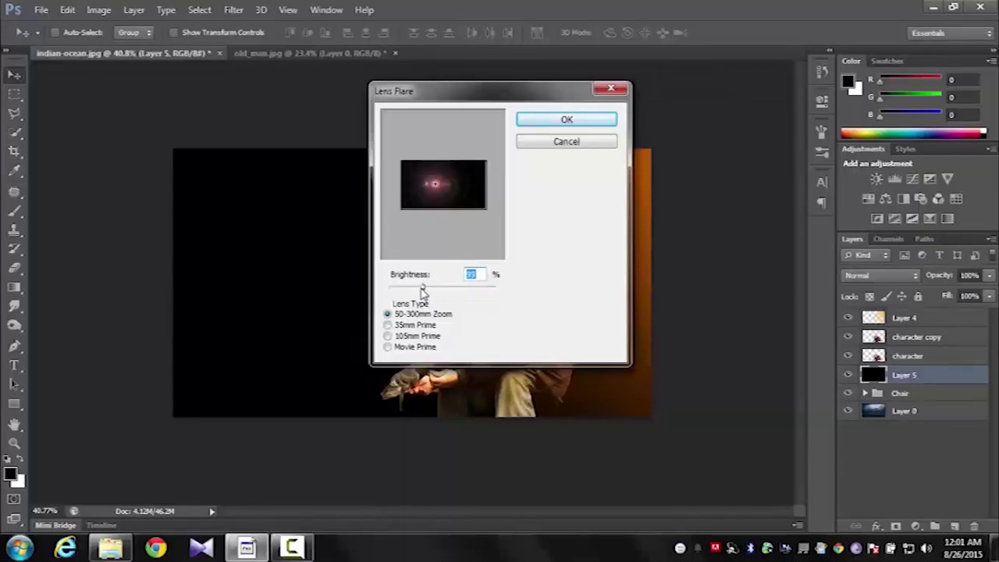
{"action": "left_click", "coordinate": [400, 325]}
{"action": "left_click", "coordinate": [398, 336]}
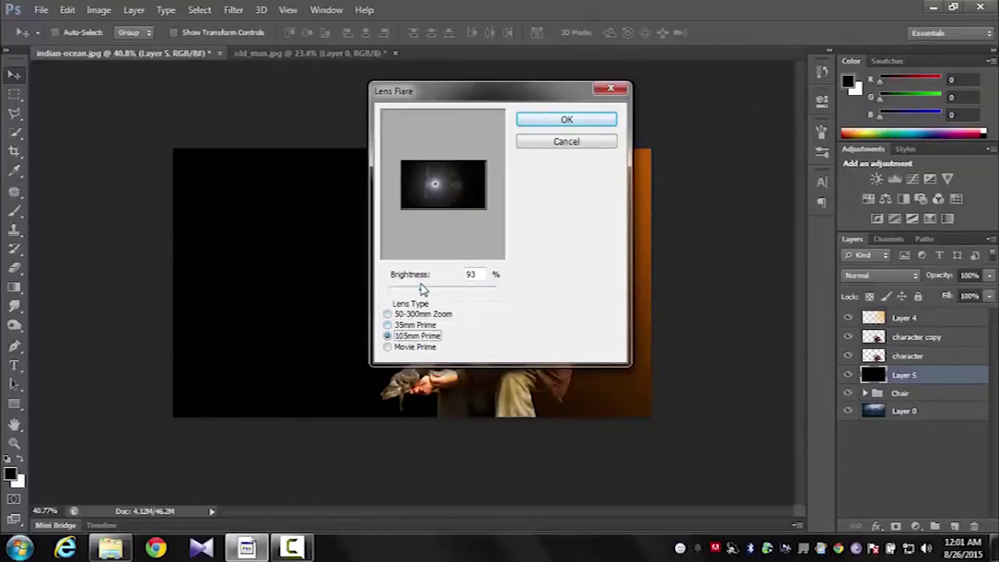
{"action": "left_click", "coordinate": [537, 122]}
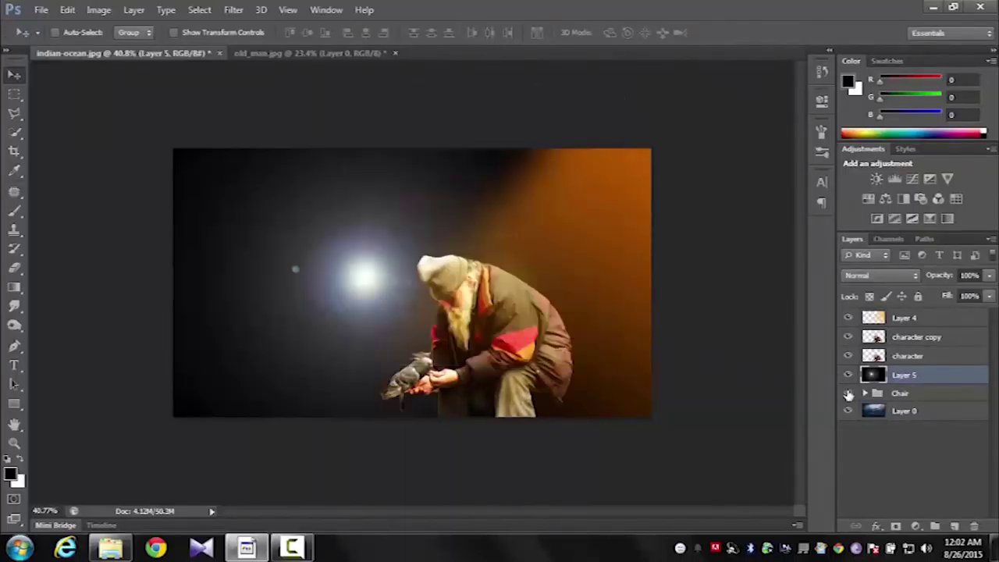
Step: Blend the flare layer in Screen mode and move the sun left and slightly up into the sky
{"action": "left_click", "coordinate": [866, 276]}
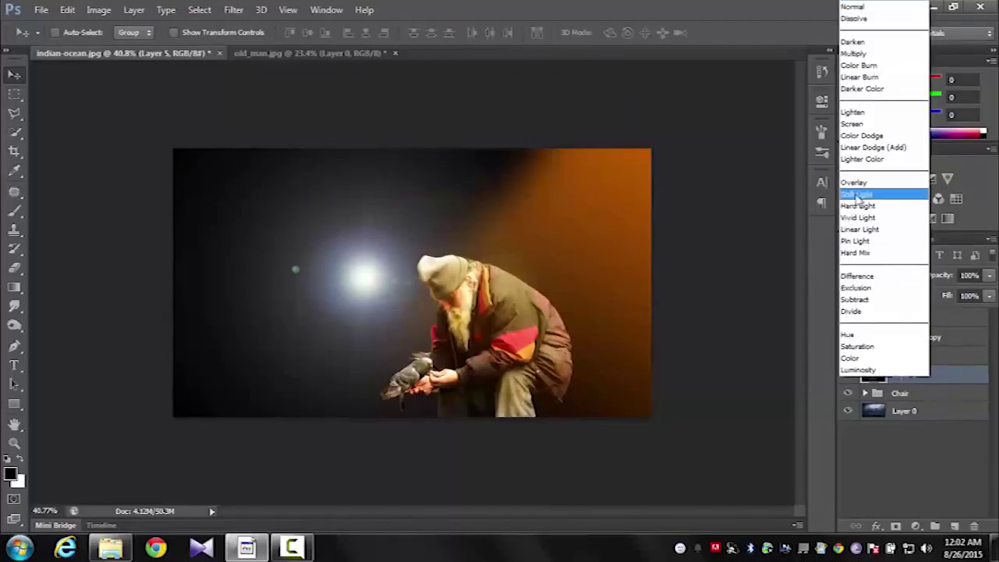
{"action": "left_click", "coordinate": [862, 126]}
{"action": "left_click_drag", "start_coordinate": [362, 290], "coordinate": [339, 297]}
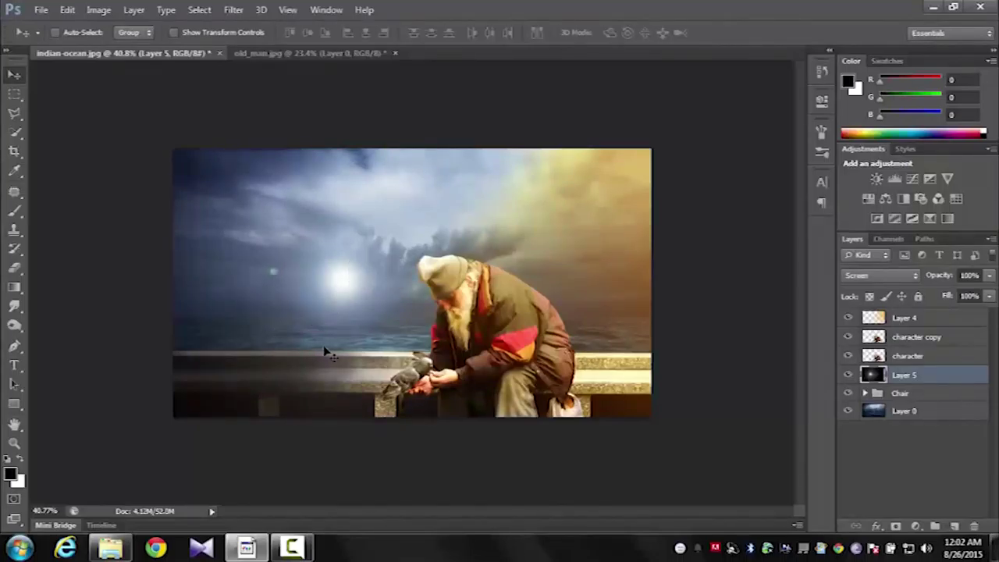
{"action": "left_click_drag", "start_coordinate": [353, 291], "coordinate": [352, 287]}
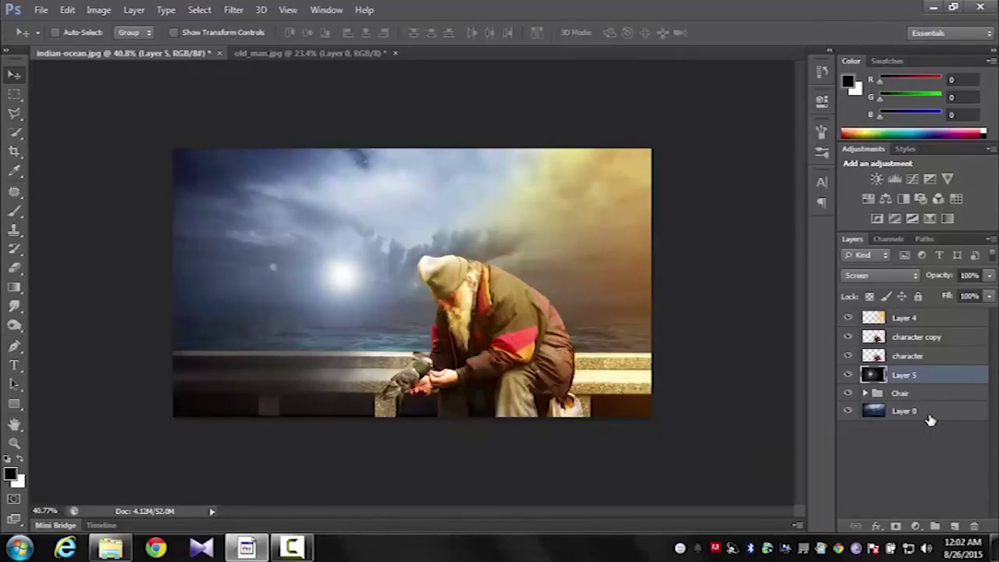
{"action": "left_click", "coordinate": [929, 414]}
{"action": "key", "text": "ctrl+plus"}
{"action": "key", "text": "ctrl+plus"}
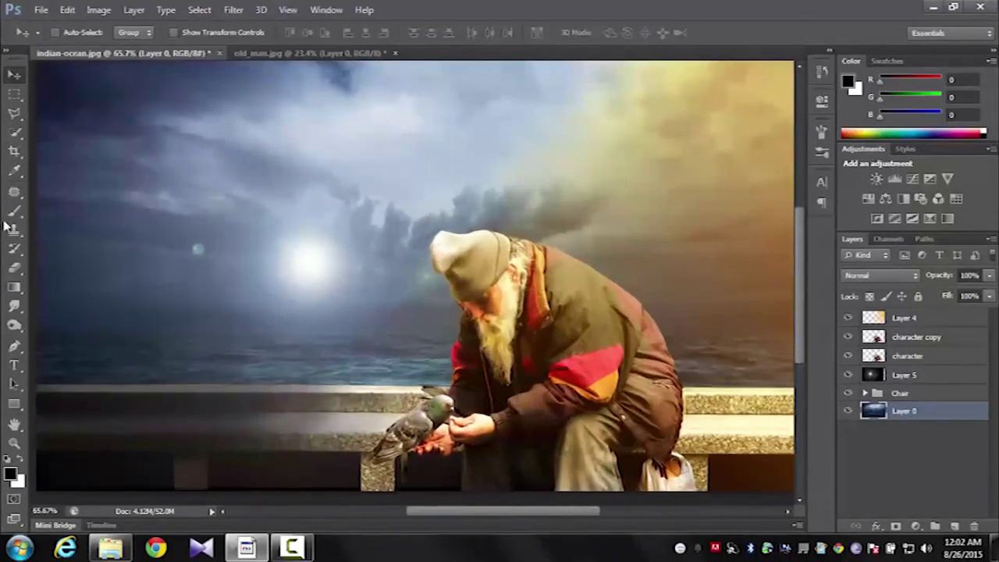
Step: Dodge the sea along the horizon and near the railing on Layer 0 to brighten it
{"action": "left_click", "coordinate": [14, 325]}
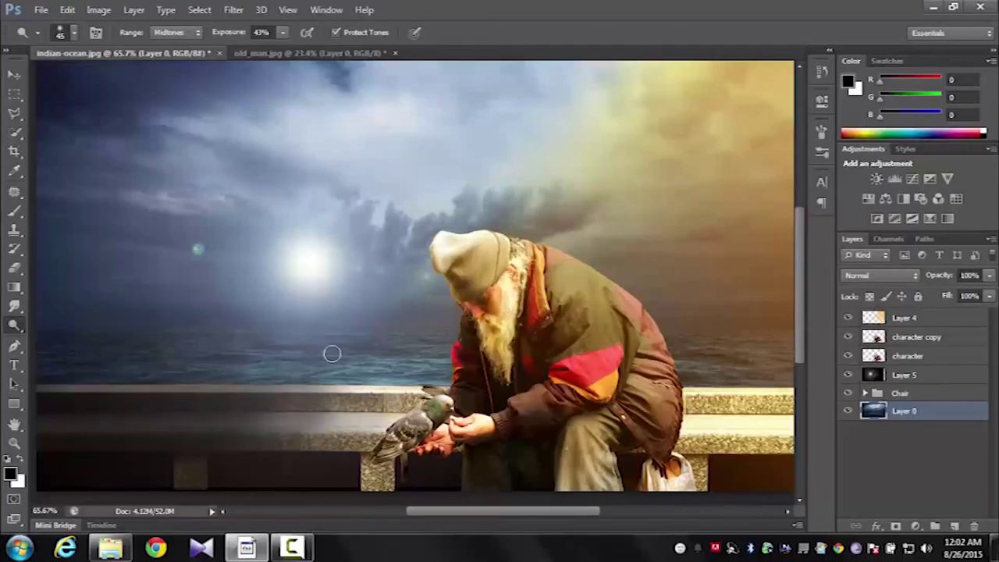
{"action": "left_click_drag", "start_coordinate": [272, 369], "coordinate": [270, 377]}
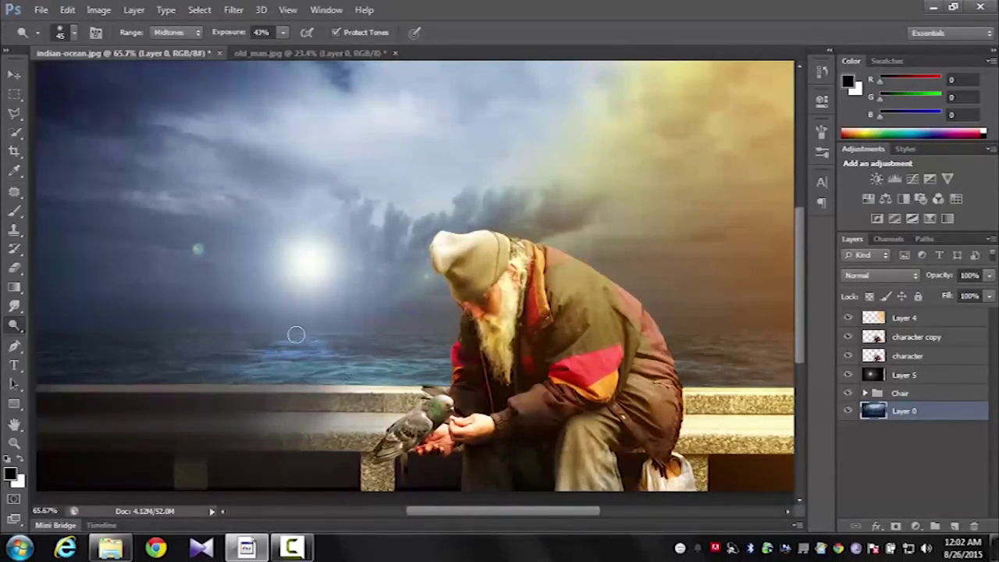
{"action": "key", "text": "ctrl+minus"}
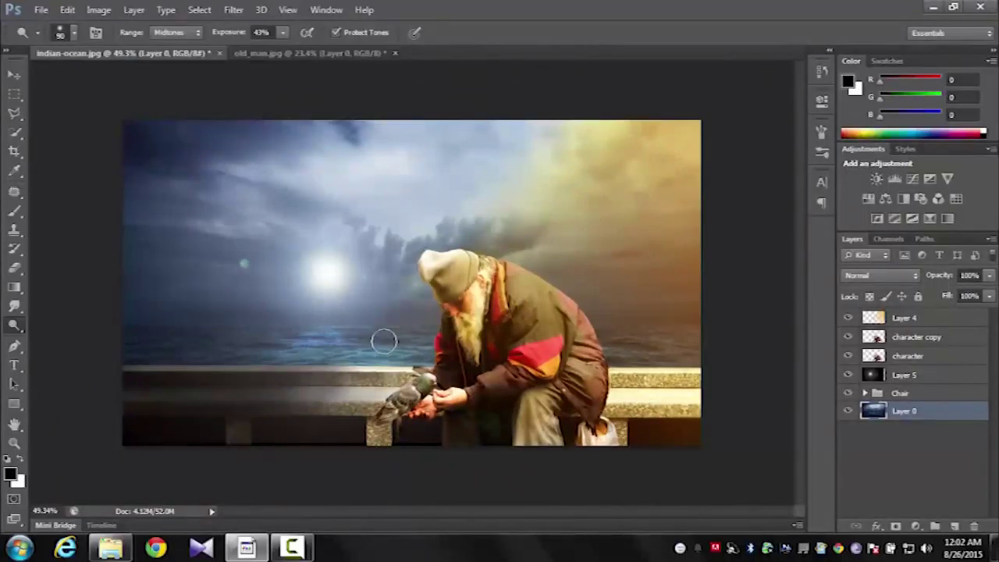
{"action": "left_click_drag", "start_coordinate": [351, 341], "coordinate": [363, 353]}
{"action": "mouse_move", "coordinate": [296, 336]}
{"action": "left_mouse_down"}
{"action": "mouse_move", "coordinate": [292, 367]}
{"action": "mouse_move", "coordinate": [409, 364]}
{"action": "left_mouse_up"}
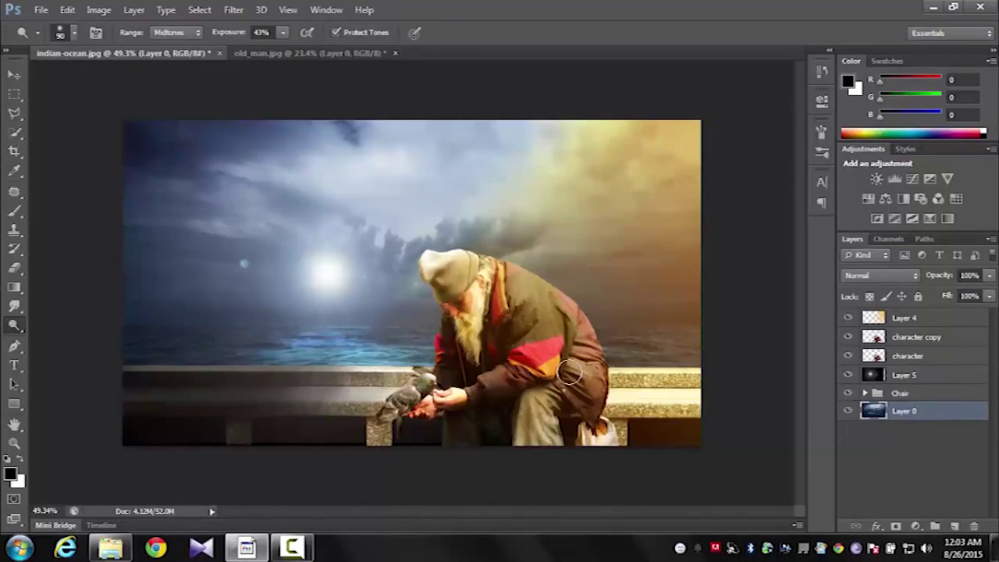
{"action": "left_click", "coordinate": [927, 343]}
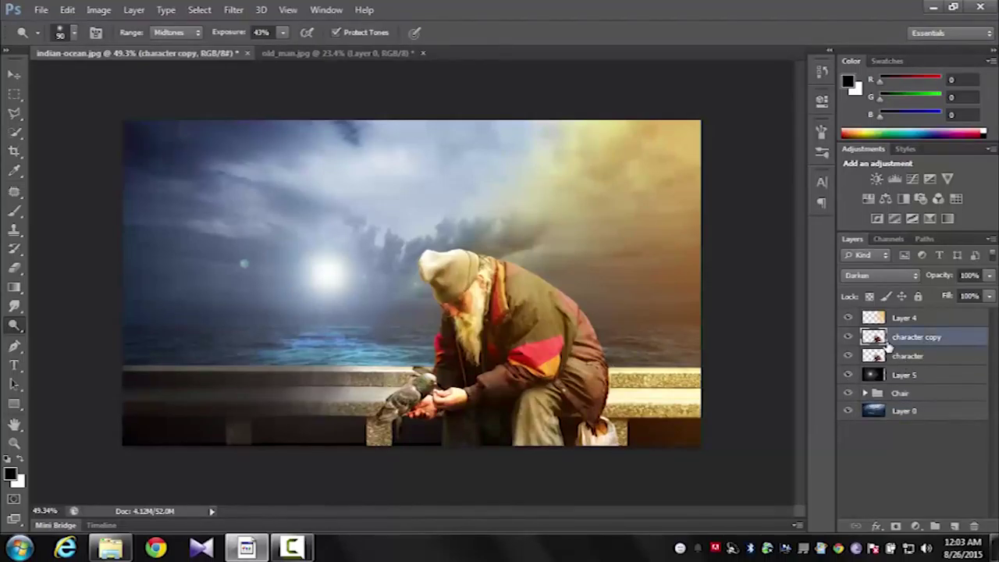
Step: Add a new layer above character copy, load the old man's outline as a selection, and set up a white brush
{"action": "left_click", "coordinate": [953, 526]}
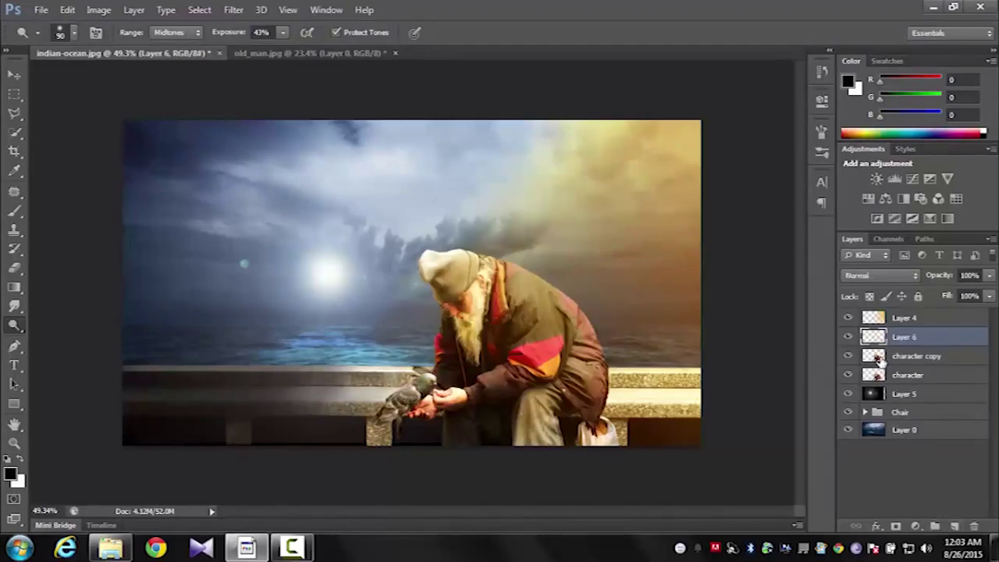
{"action": "left_click", "coordinate": [877, 358], "text": "ctrl"}
{"action": "scroll", "coordinate": [424, 290], "scroll_direction": "up", "scroll_amount": 5}
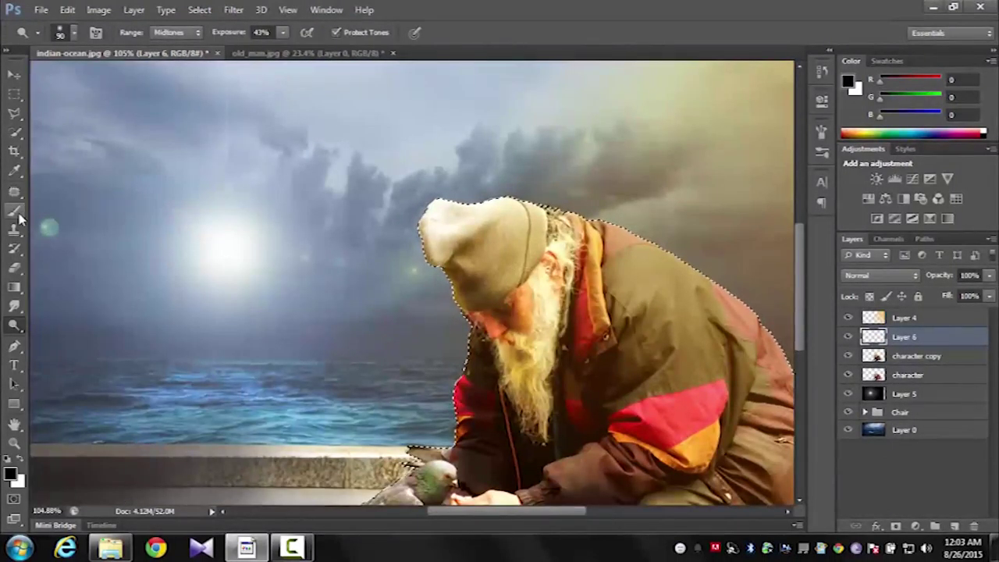
{"action": "left_click", "coordinate": [15, 212]}
{"action": "left_click", "coordinate": [21, 462]}
{"action": "scroll", "coordinate": [419, 372], "scroll_direction": "up", "scroll_amount": 2}
{"action": "right_click", "coordinate": [357, 347]}
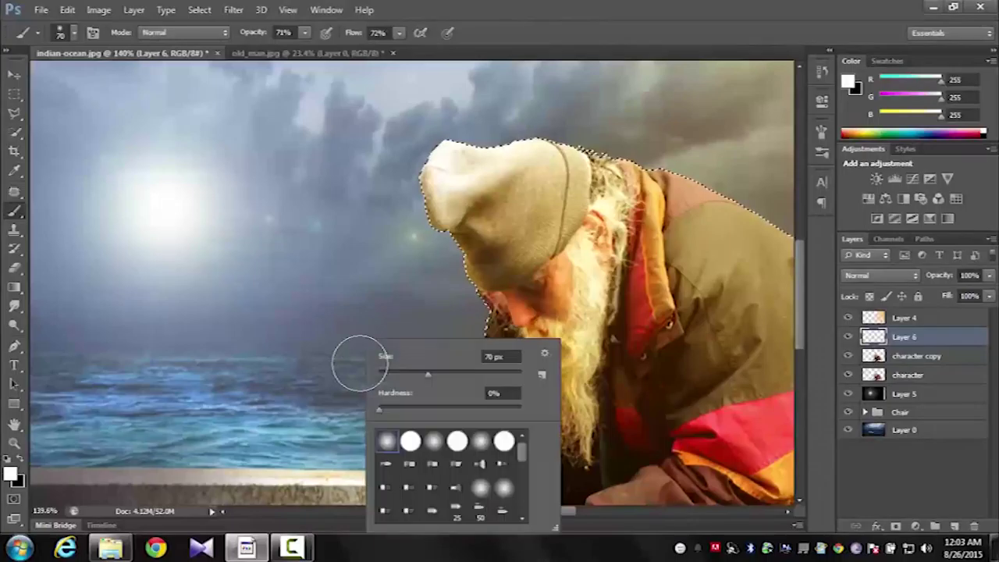
{"action": "key", "text": "Return"}
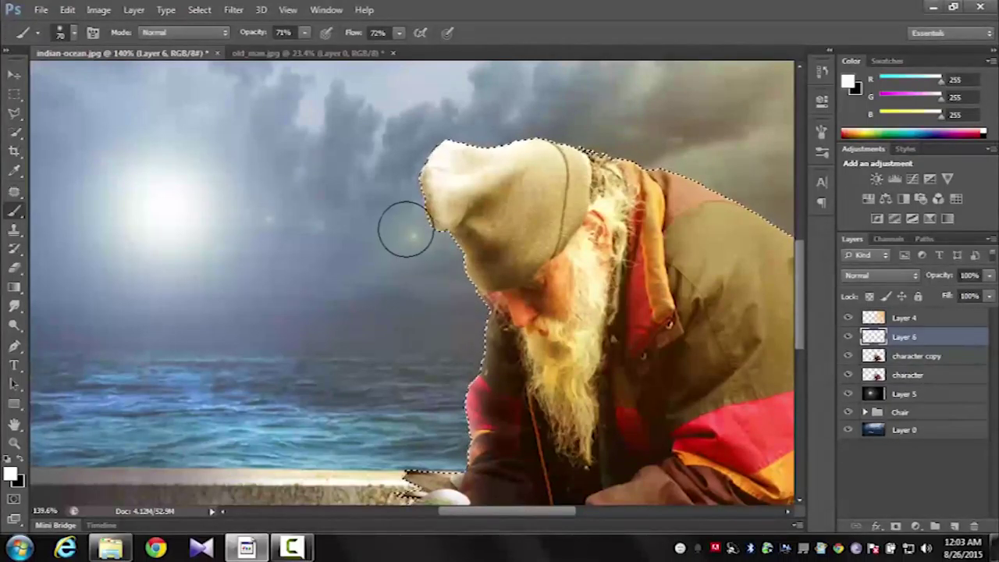
Step: Paint white light along the outline, deselect, and set Layer 6 to Screen blending
{"action": "scroll", "coordinate": [379, 226], "scroll_direction": "down", "scroll_amount": 3}
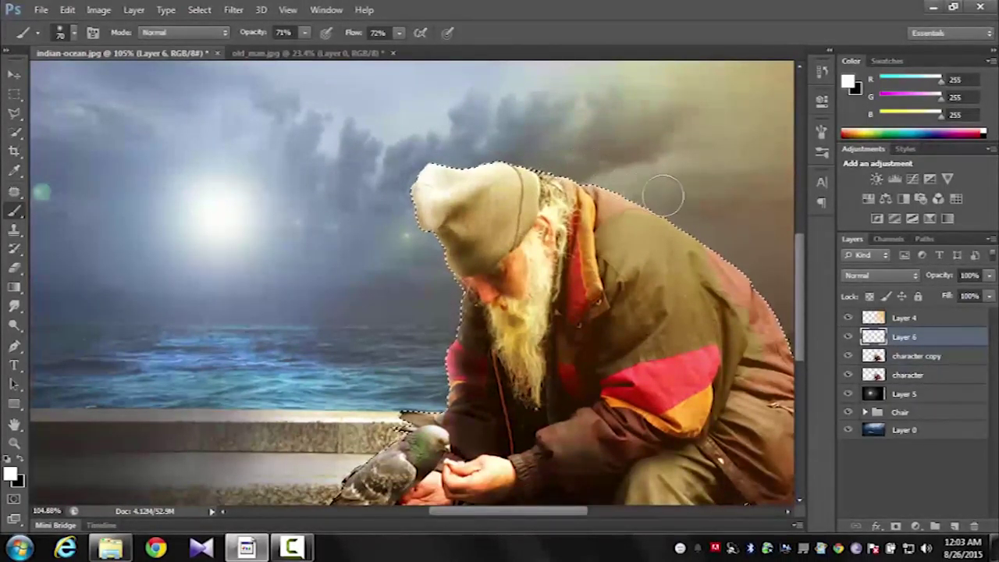
{"action": "scroll", "coordinate": [769, 272], "scroll_direction": "down", "scroll_amount": 2}
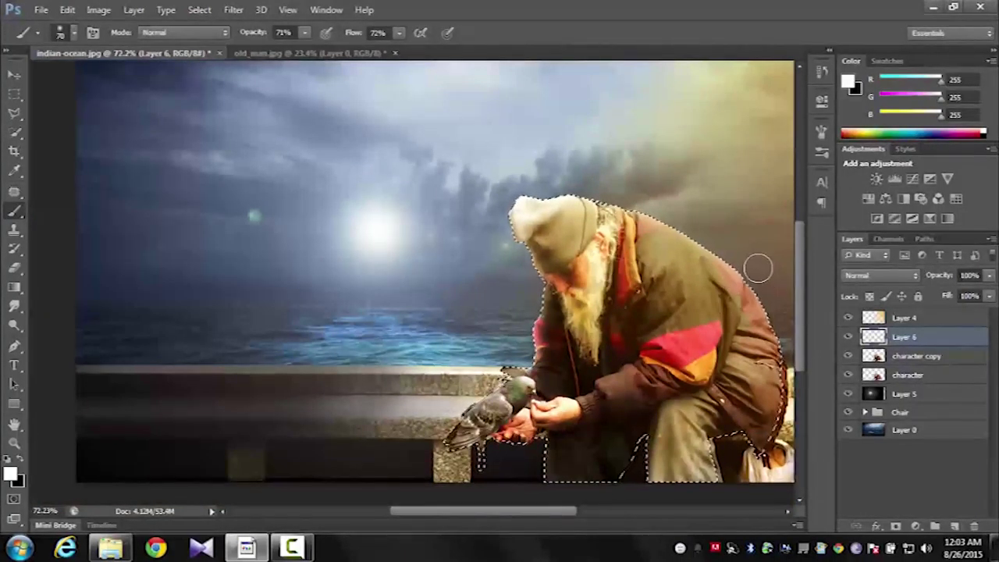
{"action": "key", "text": "ctrl+d"}
{"action": "scroll", "coordinate": [517, 331], "scroll_direction": "up", "scroll_amount": 2}
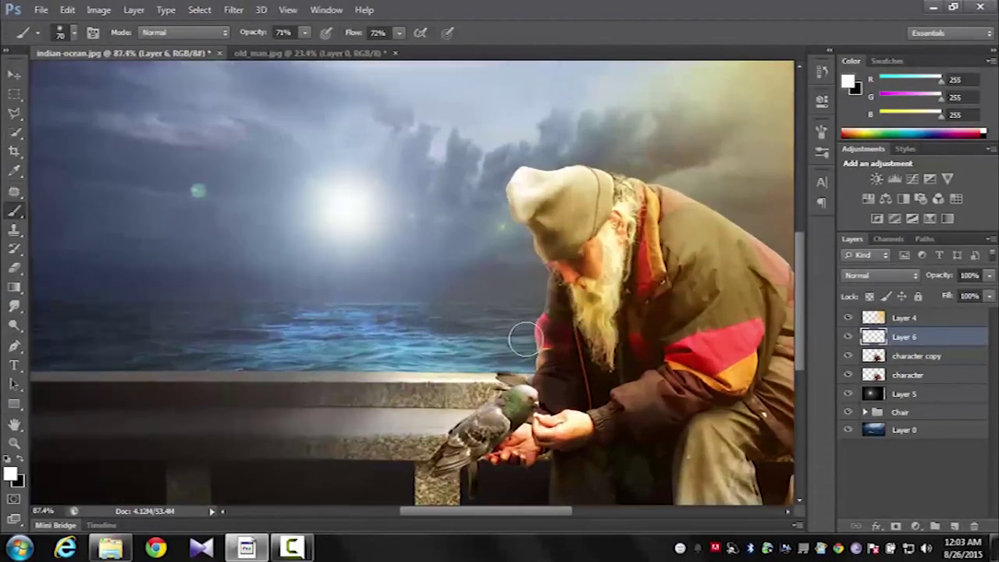
{"action": "left_click", "coordinate": [858, 277]}
{"action": "left_click", "coordinate": [857, 124]}
{"action": "key", "text": "v"}
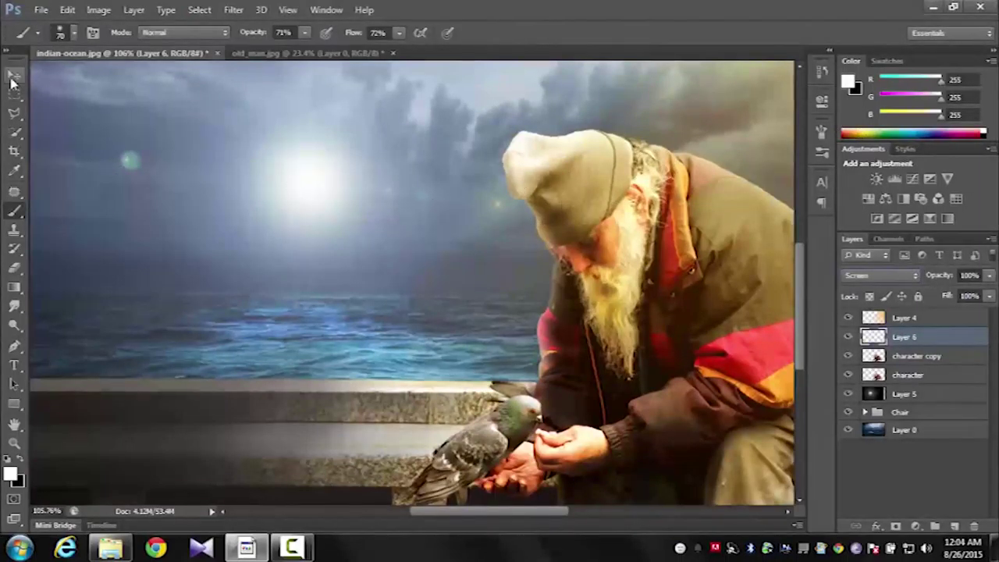
{"action": "scroll", "coordinate": [325, 215], "scroll_direction": "down", "scroll_amount": 1}
{"action": "scroll", "coordinate": [326, 215], "scroll_direction": "down", "scroll_amount": 3}
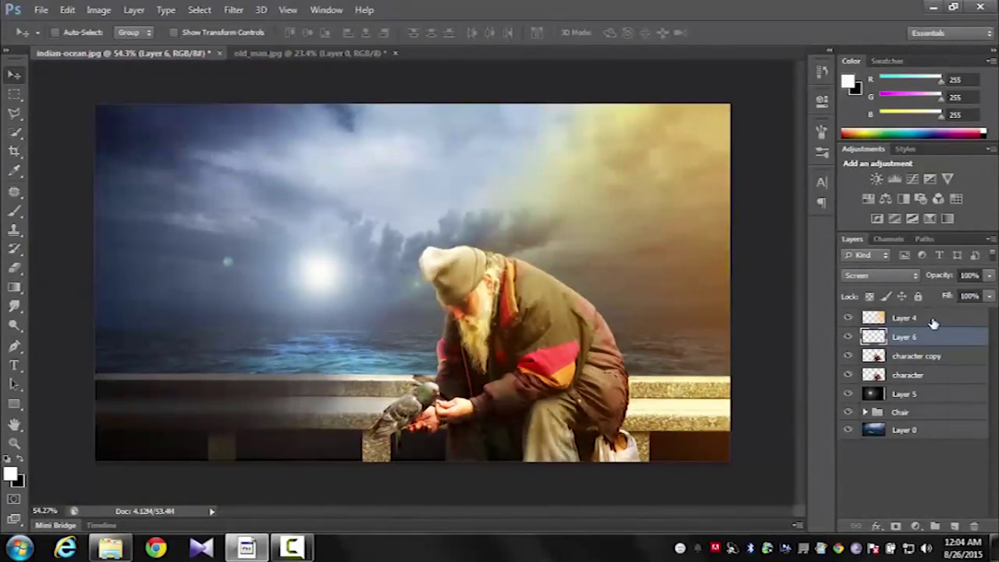
Step: Add a Color Balance layer above Layer 4, Yellow-Blue about +44 and Magenta-Green about +22
{"action": "left_click", "coordinate": [933, 323]}
{"action": "left_click", "coordinate": [915, 526]}
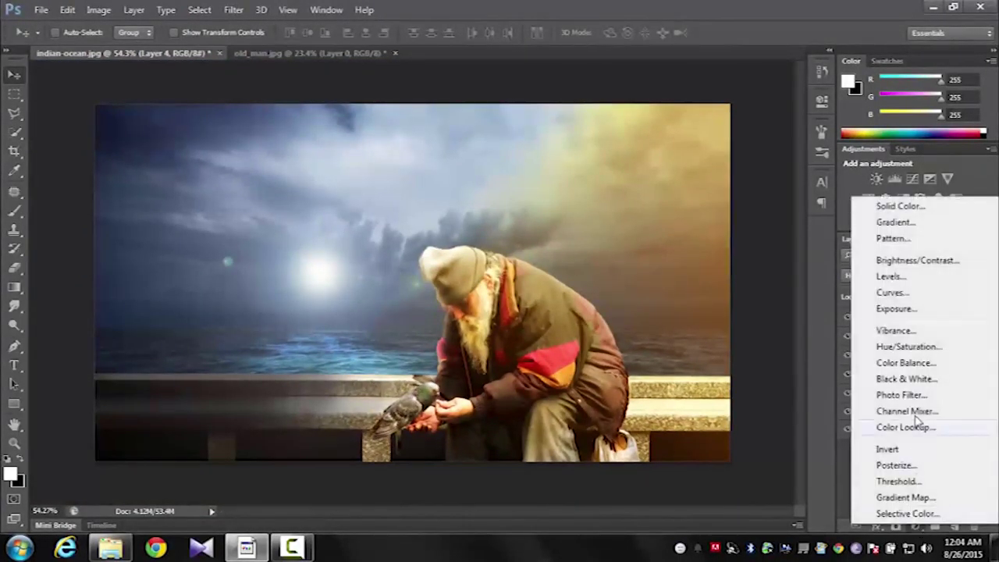
{"action": "left_click", "coordinate": [909, 363]}
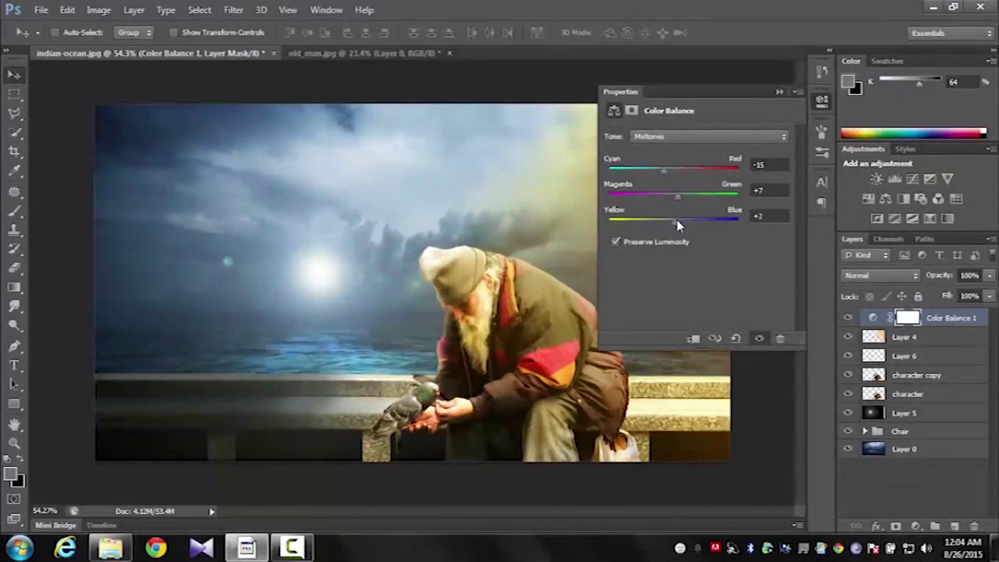
{"action": "left_click_drag", "start_coordinate": [676, 222], "coordinate": [705, 224]}
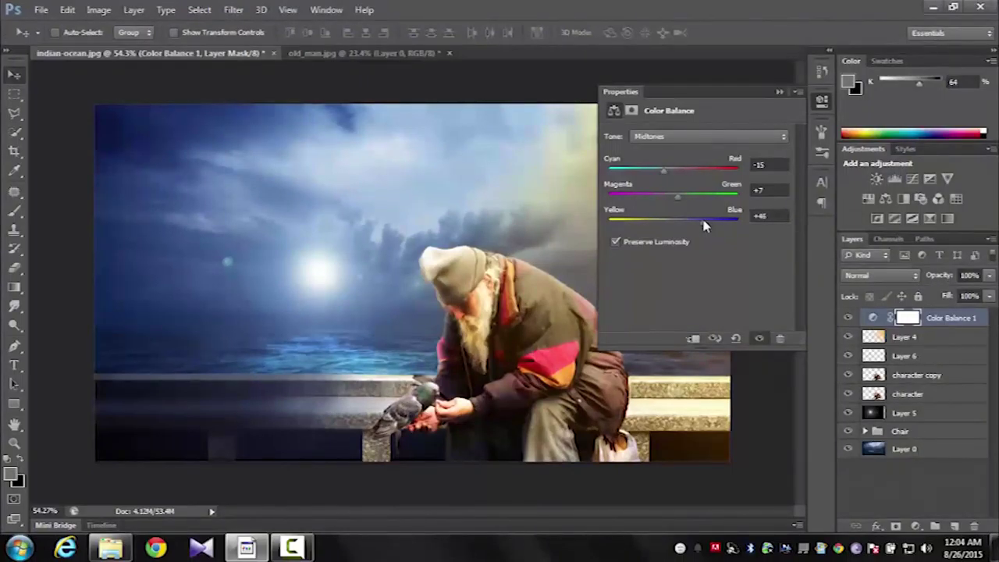
{"action": "left_click_drag", "start_coordinate": [676, 202], "coordinate": [688, 204]}
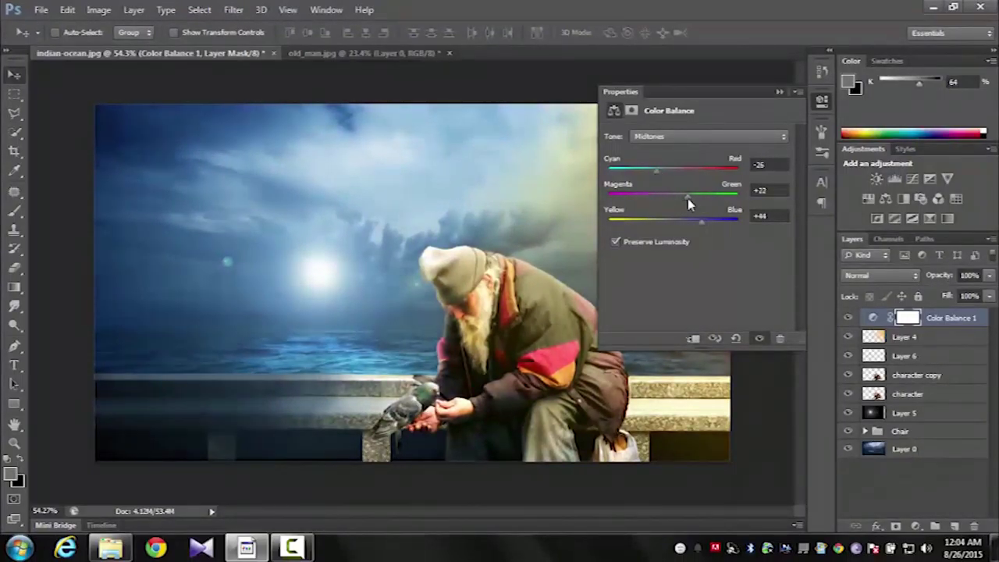
{"action": "left_click", "coordinate": [778, 97]}
{"action": "scroll", "coordinate": [708, 239], "scroll_direction": "down", "scroll_amount": 2}
{"action": "scroll", "coordinate": [613, 279], "scroll_direction": "down", "scroll_amount": 1}
{"action": "scroll", "coordinate": [628, 291], "scroll_direction": "up", "scroll_amount": 1}
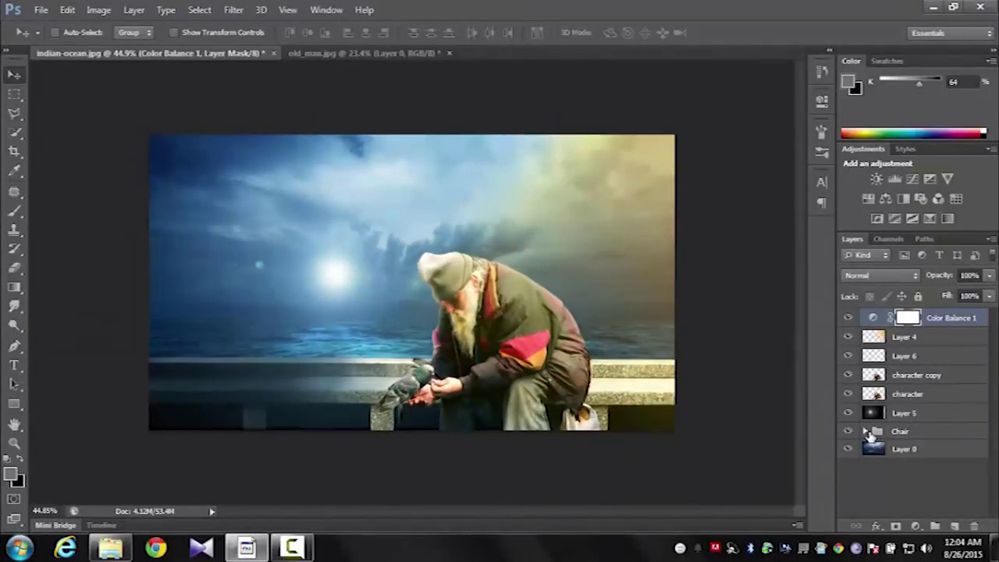
Step: Select Layer 7 inside the Chair group and pick a warm yellow foreground for the Brush tool
{"action": "left_click", "coordinate": [865, 431]}
{"action": "left_click", "coordinate": [920, 449]}
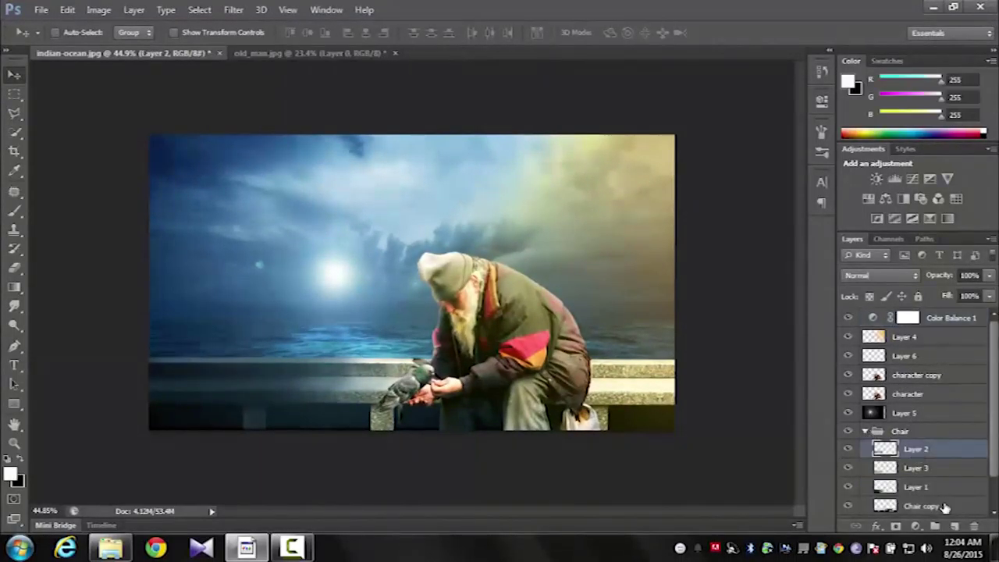
{"action": "left_click", "coordinate": [18, 212]}
{"action": "left_click", "coordinate": [11, 474]}
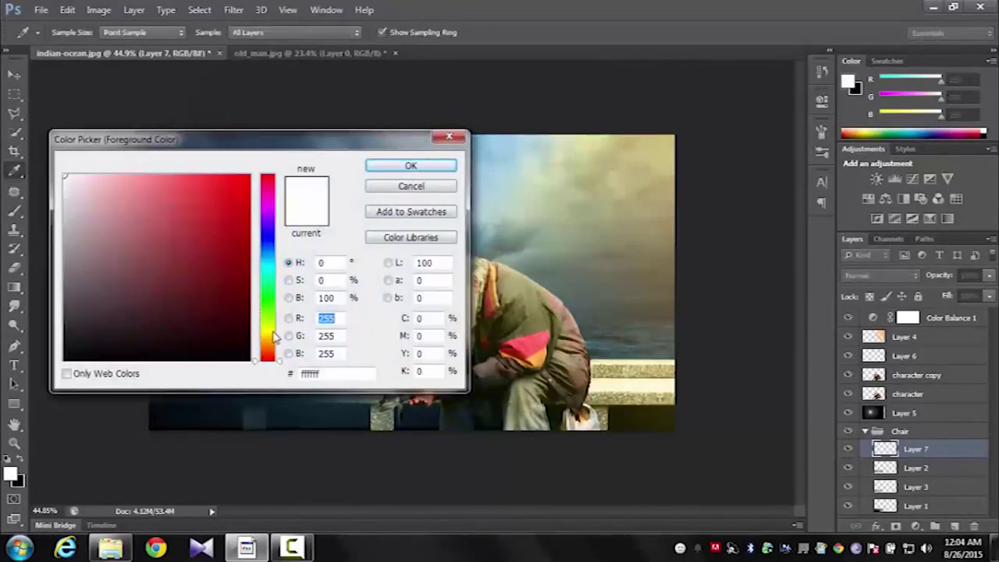
{"action": "left_click", "coordinate": [275, 342]}
{"action": "left_click", "coordinate": [172, 178]}
{"action": "left_click", "coordinate": [413, 165]}
Step: Paint yellow over the railing near the pigeon, then set the layer to Soft Light at 90% fill
{"action": "scroll", "coordinate": [421, 405], "scroll_direction": "up", "scroll_amount": 2}
{"action": "scroll", "coordinate": [424, 407], "scroll_direction": "up", "scroll_amount": 1}
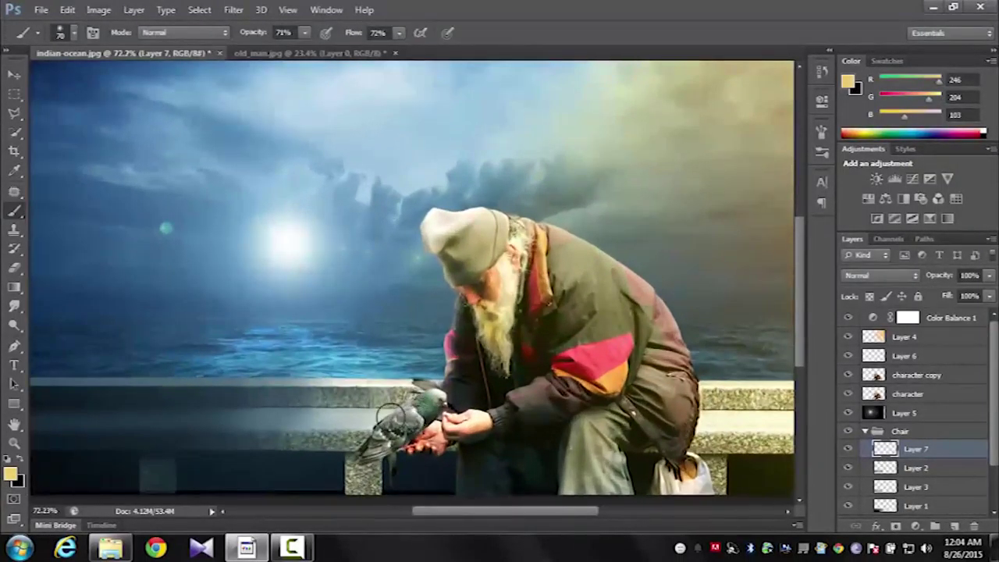
{"action": "mouse_move", "coordinate": [348, 438]}
{"action": "left_mouse_down"}
{"action": "mouse_move", "coordinate": [338, 419]}
{"action": "mouse_move", "coordinate": [315, 421]}
{"action": "left_mouse_up"}
{"action": "left_click_drag", "start_coordinate": [991, 303], "coordinate": [959, 332]}
{"action": "left_click", "coordinate": [880, 275]}
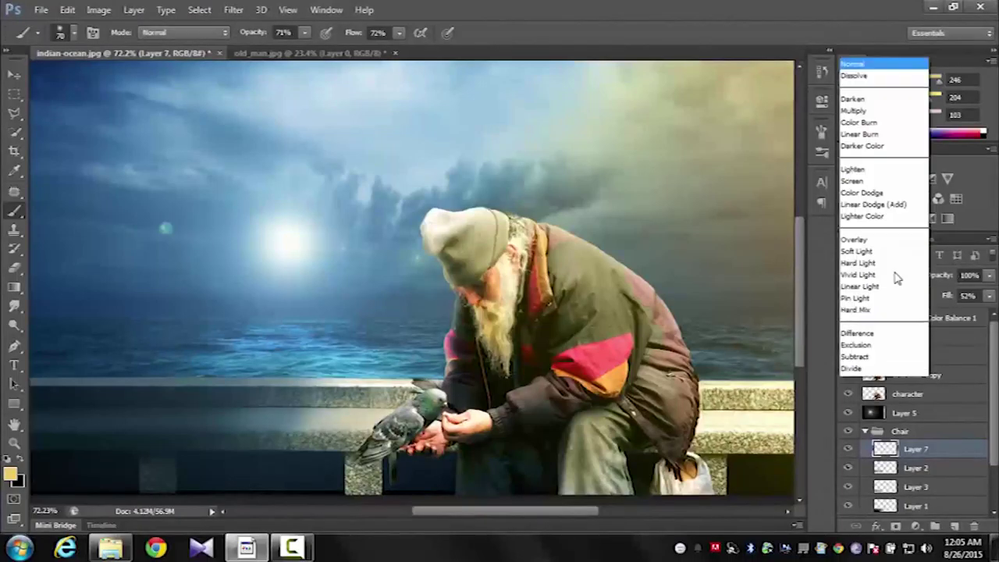
{"action": "left_click", "coordinate": [867, 195]}
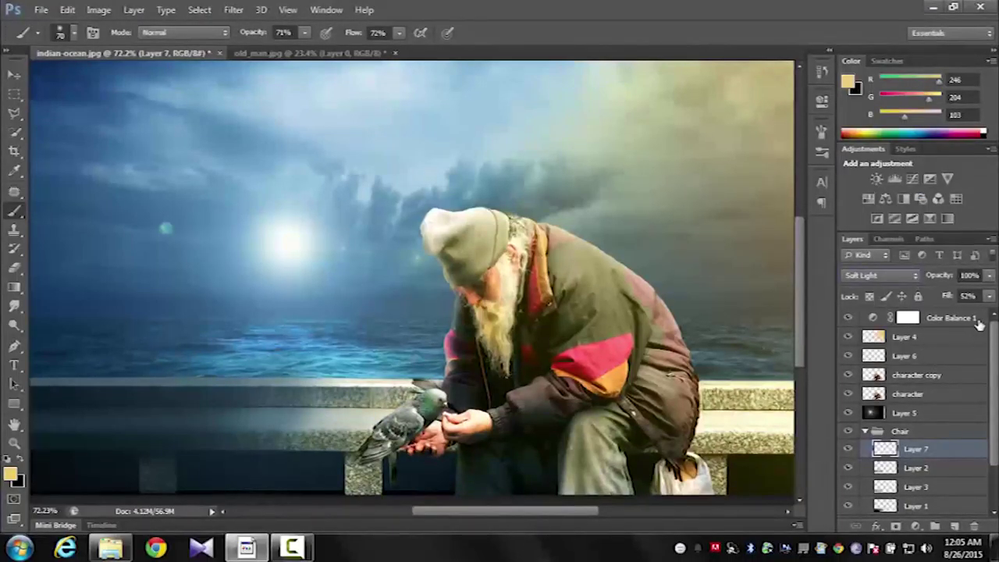
{"action": "left_click", "coordinate": [988, 296]}
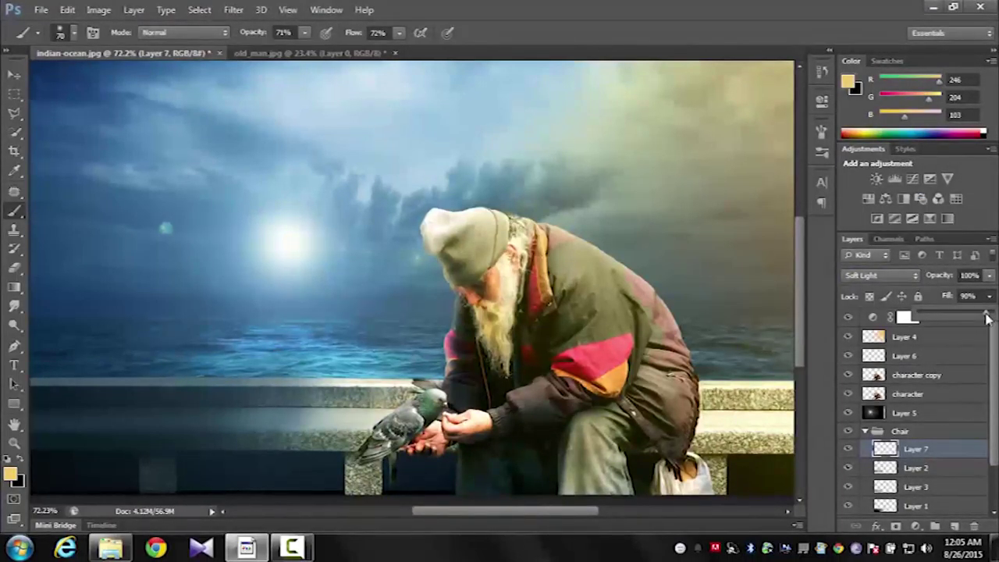
{"action": "left_click", "coordinate": [14, 75]}
{"action": "scroll", "coordinate": [200, 205], "scroll_direction": "down", "scroll_amount": 2}
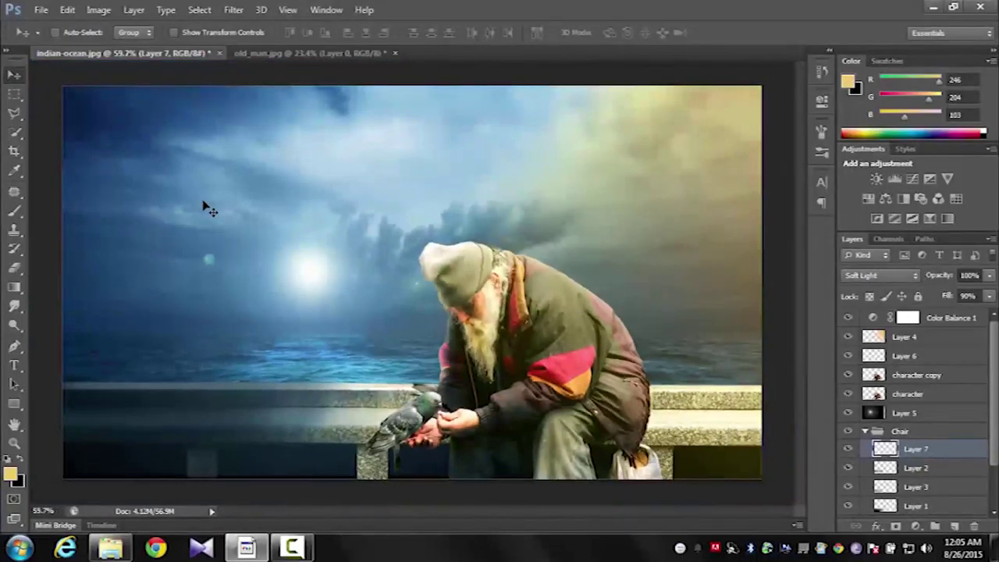
Step: Stamp a merged copy and undo it, then add a new layer above Layer 5
{"action": "left_click", "coordinate": [934, 320]}
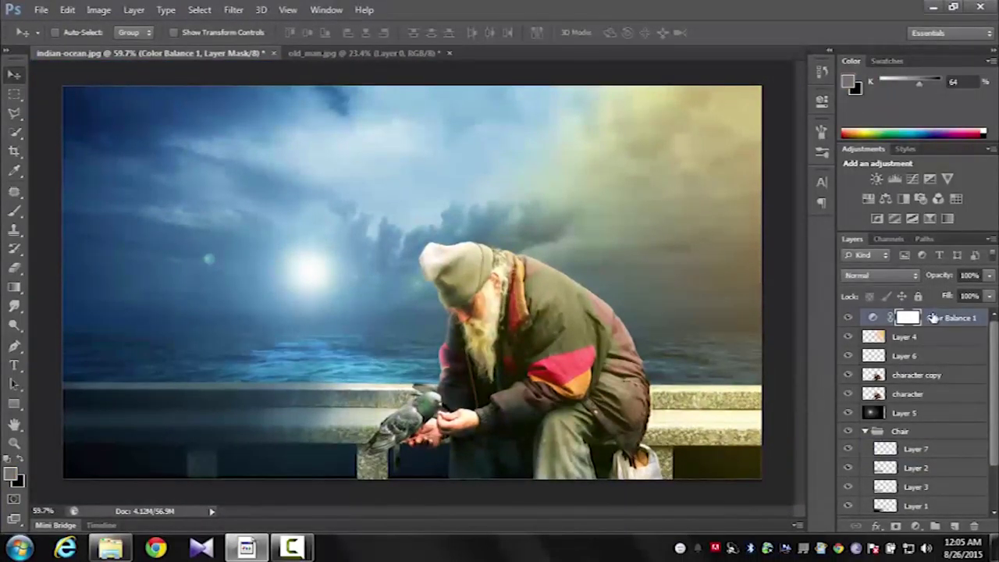
{"action": "key", "text": "ctrl+shift+alt+e"}
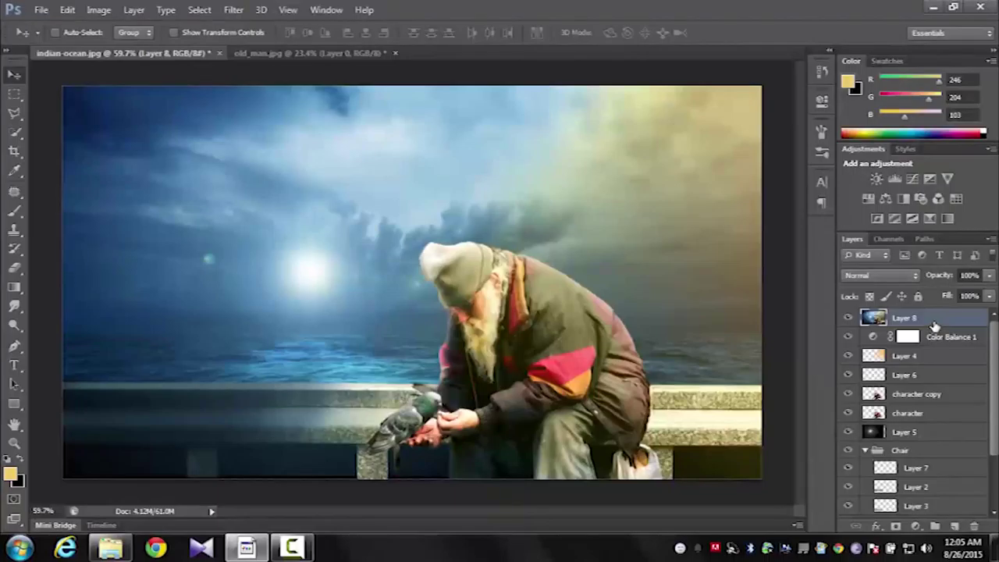
{"action": "key", "text": "ctrl+z"}
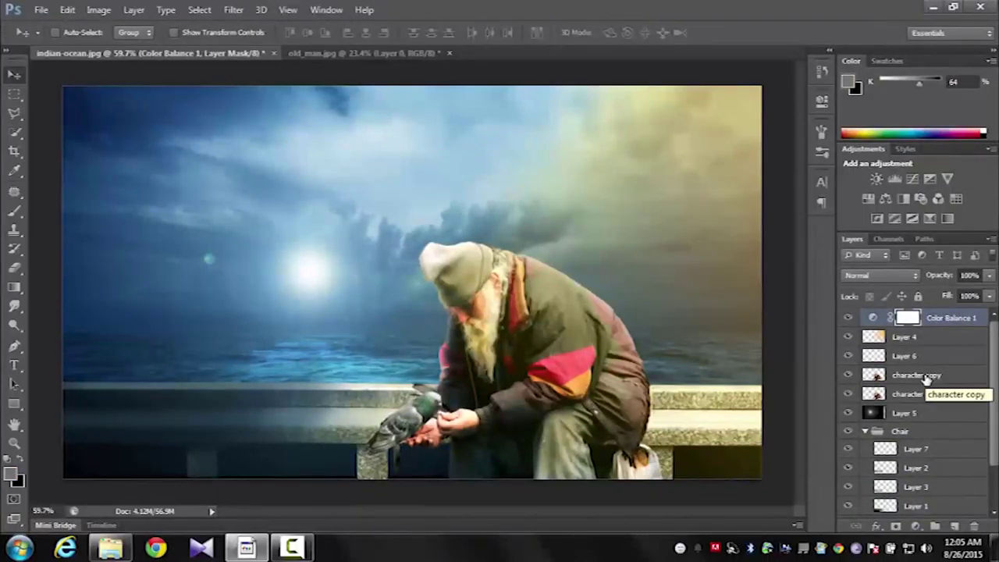
{"action": "left_click", "coordinate": [905, 413]}
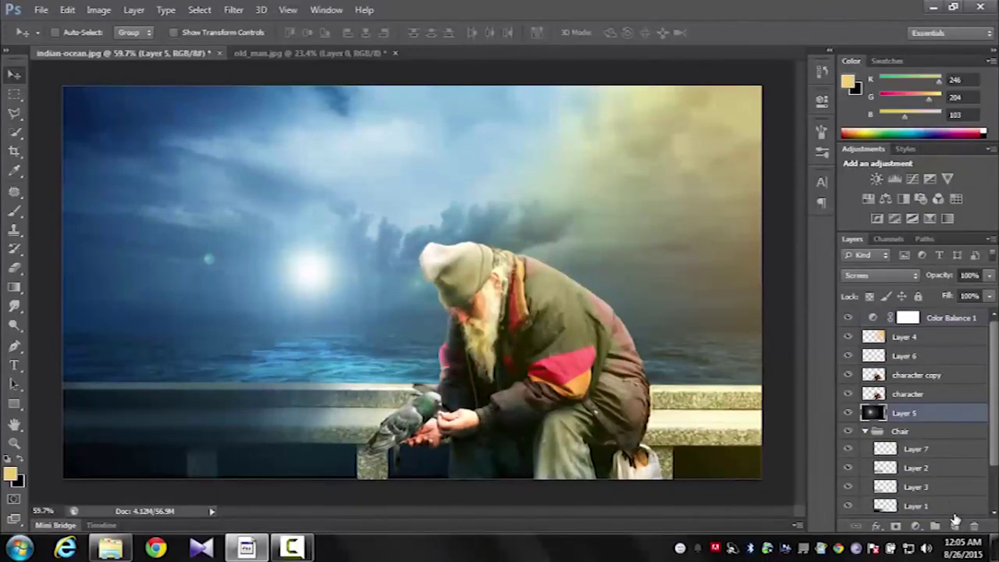
{"action": "left_click", "coordinate": [957, 525]}
Step: Drag a black Foreground to Transparent gradient down from the top of the sky, set to 62% fill
{"action": "left_click", "coordinate": [16, 289]}
{"action": "left_click", "coordinate": [22, 460]}
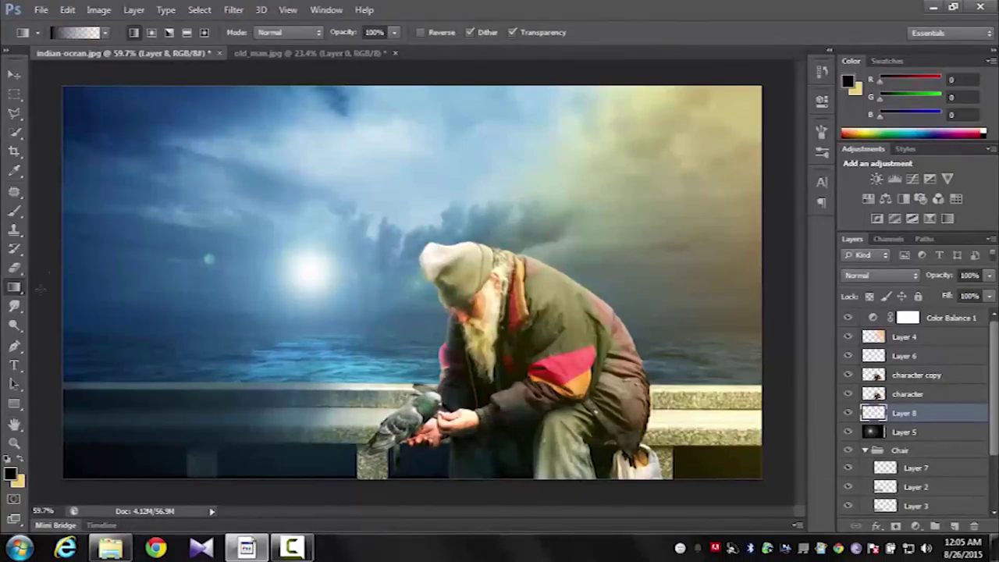
{"action": "left_click", "coordinate": [88, 34]}
{"action": "left_click", "coordinate": [627, 95]}
{"action": "left_click_drag", "start_coordinate": [382, 78], "coordinate": [382, 347]}
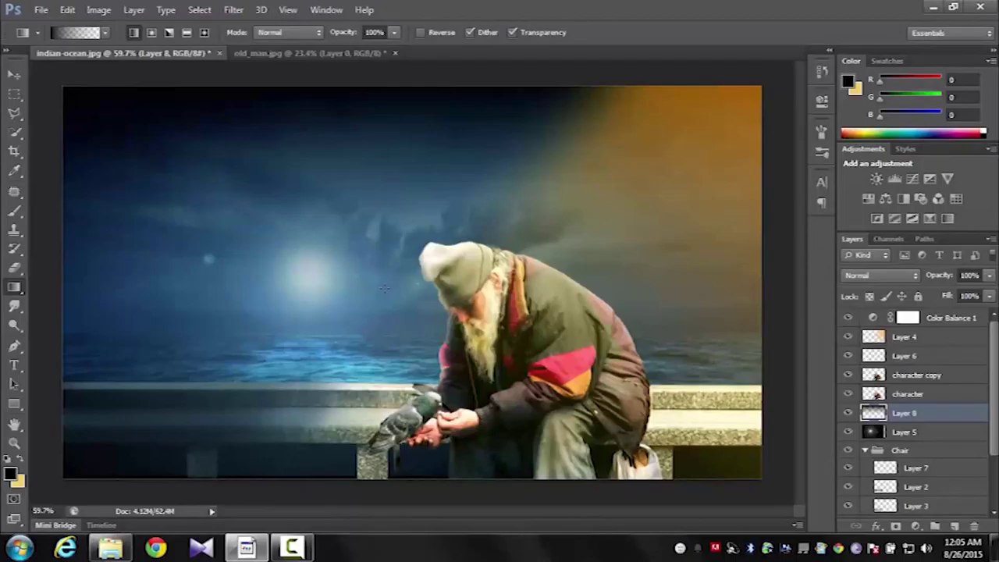
{"action": "scroll", "coordinate": [383, 288], "scroll_direction": "down", "scroll_amount": 1}
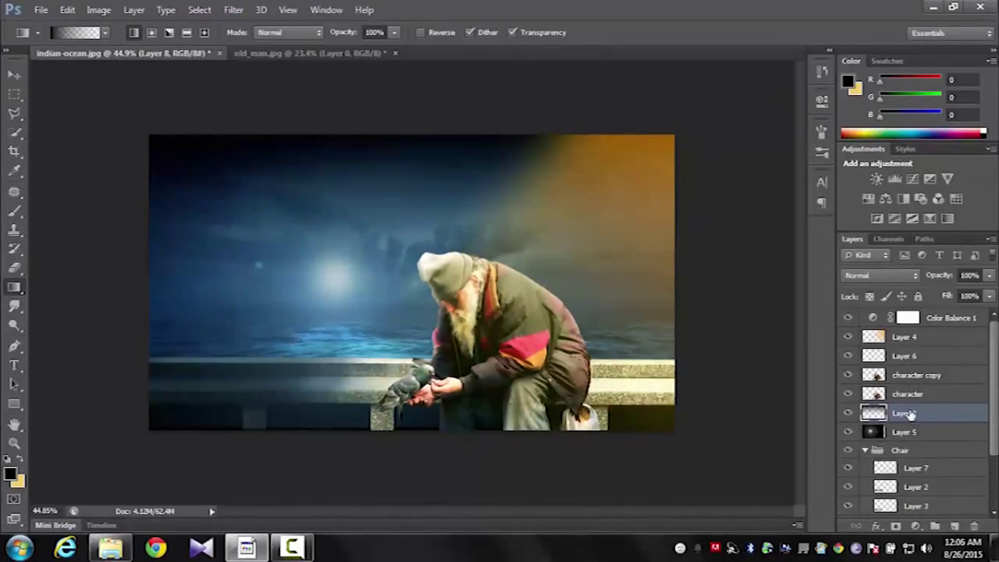
{"action": "left_click", "coordinate": [990, 296]}
{"action": "left_click_drag", "start_coordinate": [983, 313], "coordinate": [963, 323]}
{"action": "key", "text": "v"}
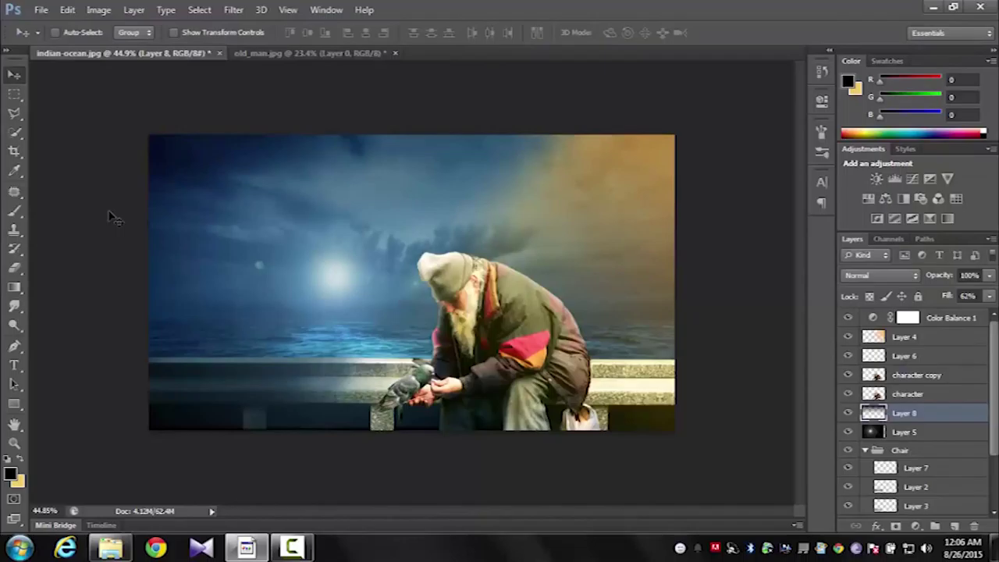
Step: Stamp a merged copy of the visible layers, then step backward to remove it
{"action": "key", "text": "ctrl+shift+alt+e"}
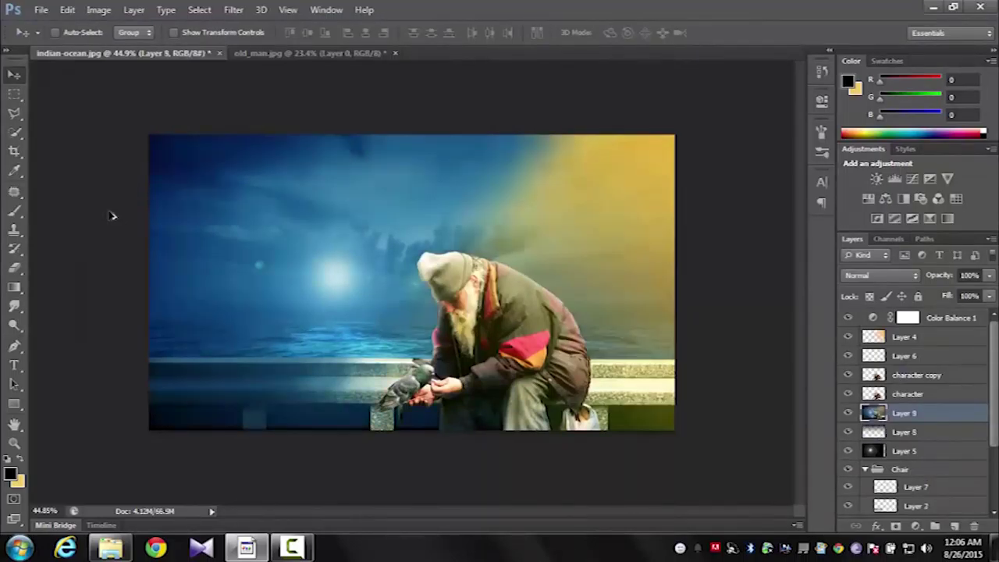
{"action": "left_click", "coordinate": [67, 9]}
{"action": "left_click", "coordinate": [89, 38]}
Step: Add a Curves adjustment layer with the black point moved inward to deepen the shadows
{"action": "left_click", "coordinate": [908, 318]}
{"action": "left_click", "coordinate": [916, 526]}
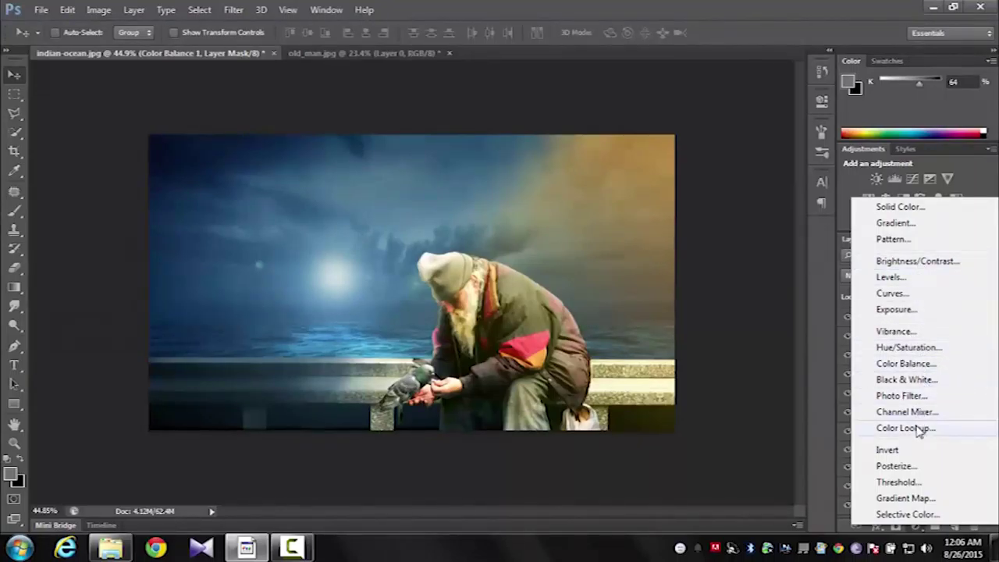
{"action": "left_click", "coordinate": [889, 293]}
{"action": "left_click_drag", "start_coordinate": [645, 309], "coordinate": [644, 315]}
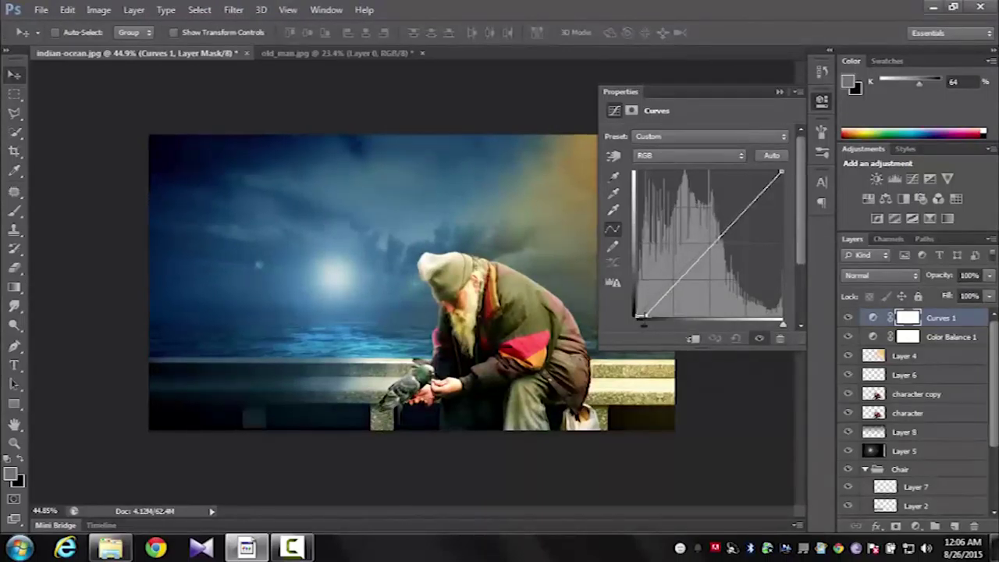
{"action": "left_click", "coordinate": [779, 91]}
{"action": "scroll", "coordinate": [533, 394], "scroll_direction": "up", "scroll_amount": 5}
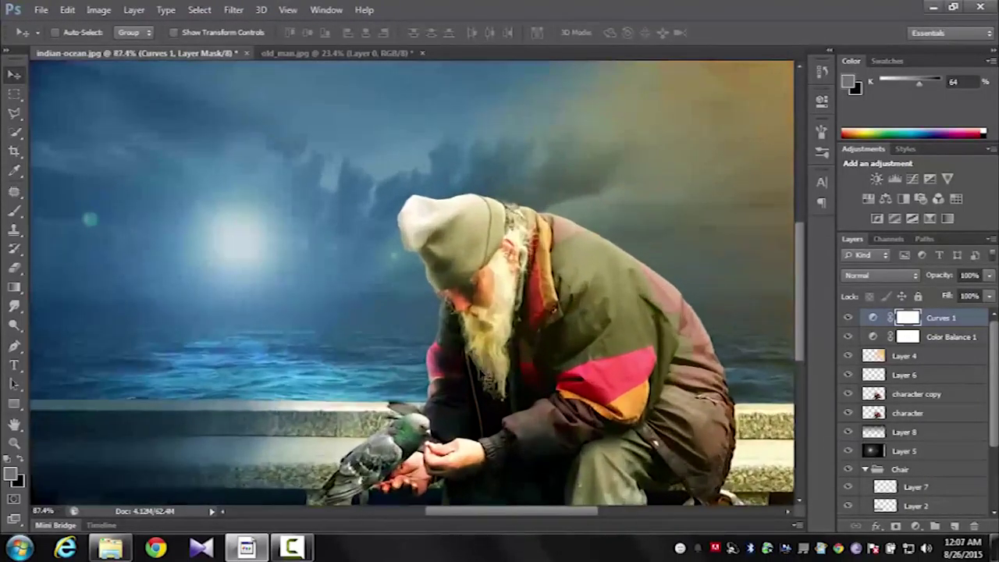
Step: Dodge the old man's beard below the chin on the character copy layer with a smaller brush
{"action": "left_click", "coordinate": [897, 397]}
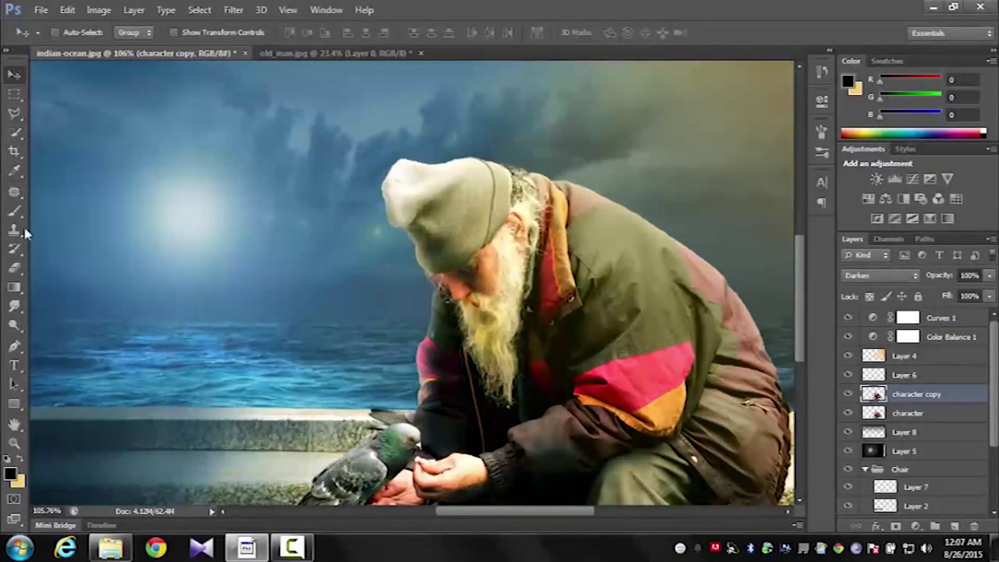
{"action": "left_click", "coordinate": [14, 325]}
{"action": "scroll", "coordinate": [450, 375], "scroll_direction": "up", "scroll_amount": 2}
{"action": "key", "text": "bracketleft"}
{"action": "key", "text": "bracketleft"}
{"action": "key", "text": "bracketleft"}
{"action": "key", "text": "bracketleft"}
{"action": "key", "text": "bracketleft"}
{"action": "key", "text": "bracketleft"}
{"action": "key", "text": "bracketleft"}
{"action": "key", "text": "bracketleft"}
{"action": "key", "text": "bracketleft"}
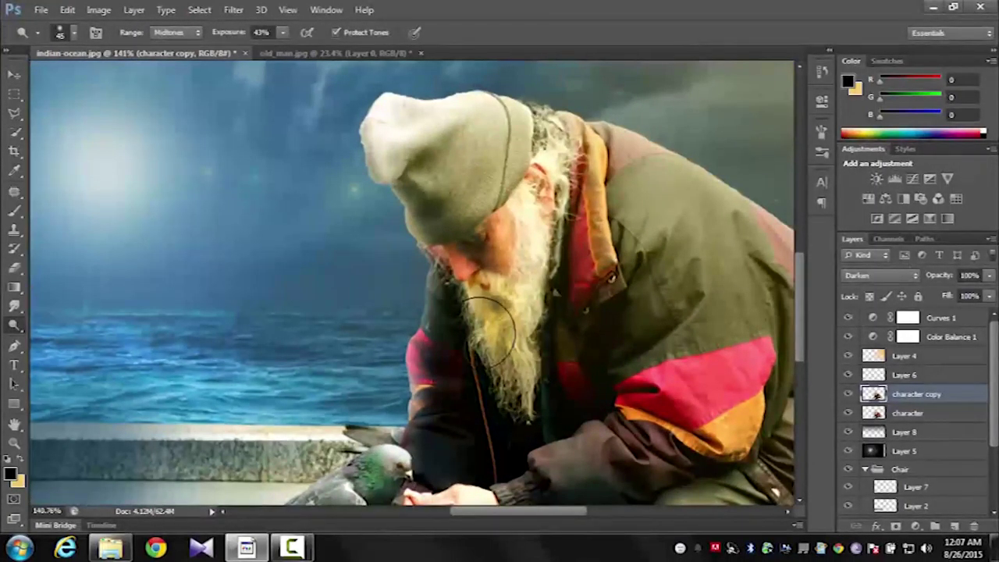
{"action": "scroll", "coordinate": [468, 282], "scroll_direction": "up", "scroll_amount": 3}
{"action": "left_click_drag", "start_coordinate": [468, 282], "coordinate": [519, 437]}
{"action": "left_click_drag", "start_coordinate": [471, 278], "coordinate": [522, 430]}
Step: Dodge around the eye and nose, then lighten the dark jacket edge near his arm
{"action": "mouse_move", "coordinate": [428, 207]}
{"action": "left_mouse_down"}
{"action": "mouse_move", "coordinate": [445, 232]}
{"action": "mouse_move", "coordinate": [420, 196]}
{"action": "mouse_move", "coordinate": [449, 249]}
{"action": "mouse_move", "coordinate": [394, 180]}
{"action": "mouse_move", "coordinate": [420, 178]}
{"action": "left_mouse_up"}
{"action": "scroll", "coordinate": [371, 187], "scroll_direction": "down", "scroll_amount": 2}
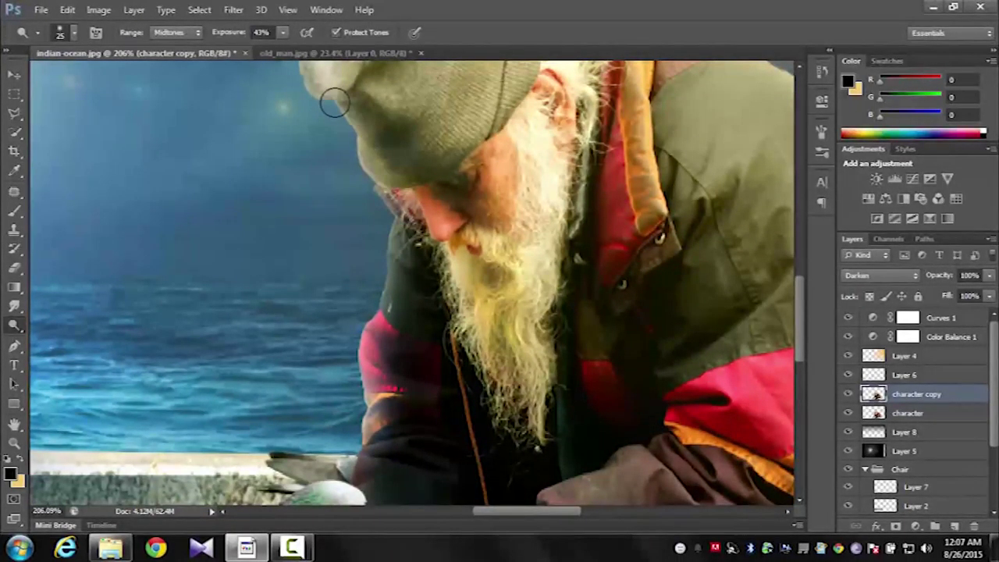
{"action": "scroll", "coordinate": [373, 216], "scroll_direction": "down", "scroll_amount": 2}
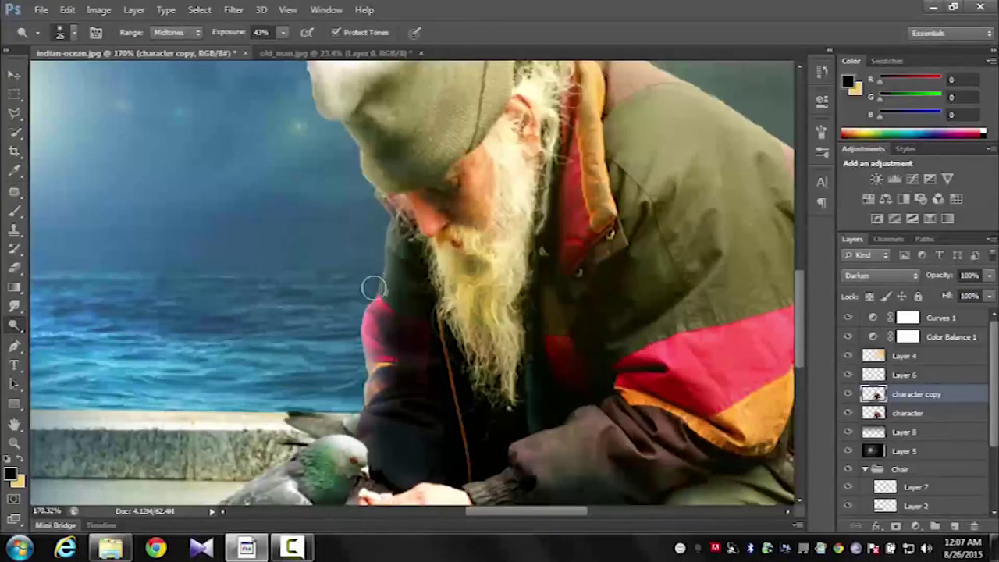
{"action": "scroll", "coordinate": [358, 373], "scroll_direction": "down", "scroll_amount": 5}
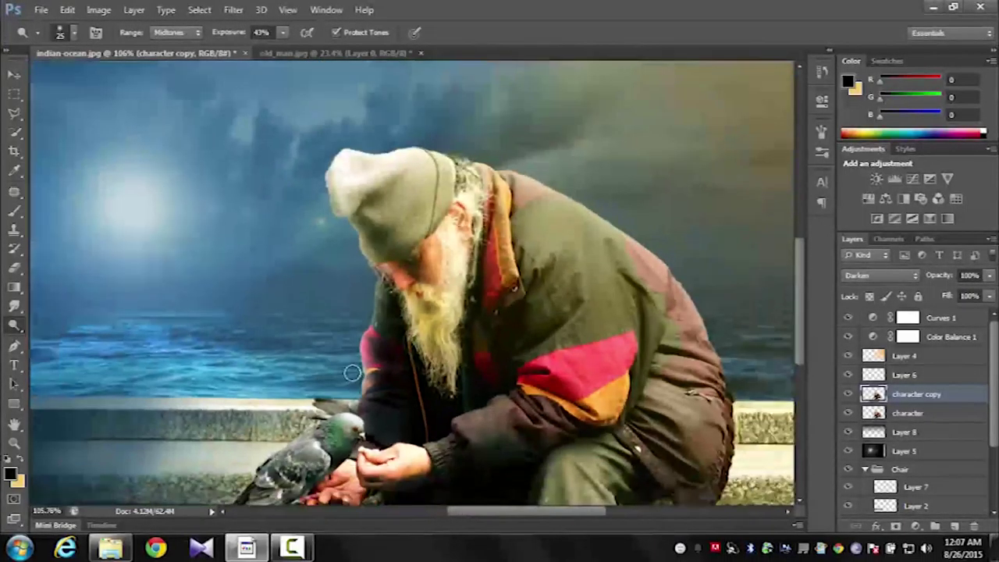
{"action": "scroll", "coordinate": [274, 381], "scroll_direction": "up", "scroll_amount": 5}
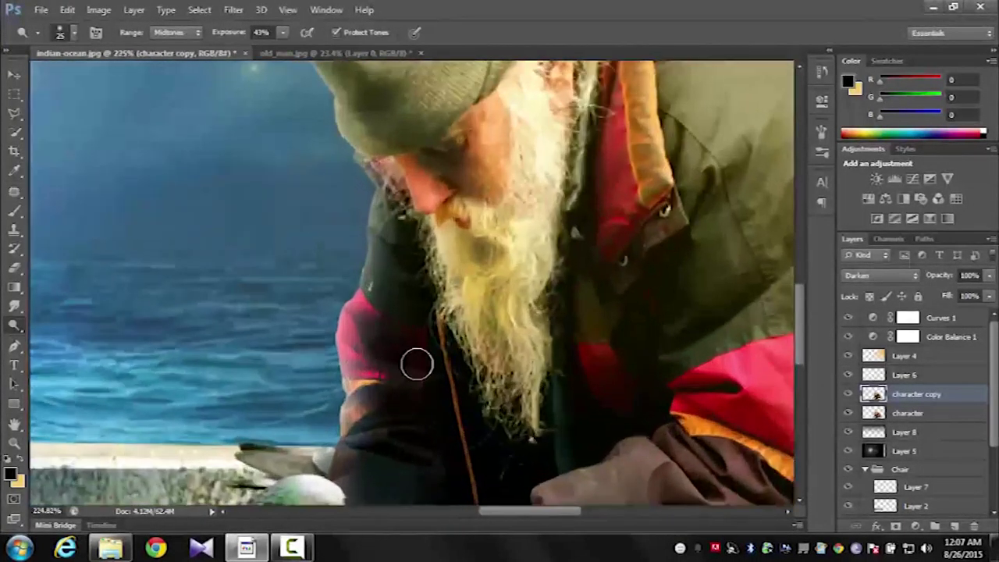
{"action": "key", "text": "bracketleft"}
{"action": "key", "text": "bracketleft"}
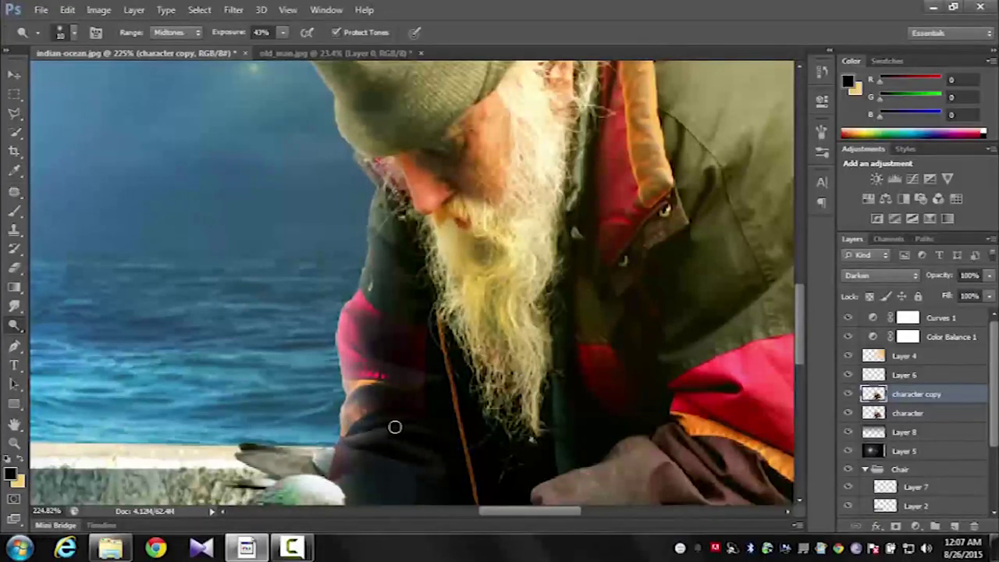
{"action": "mouse_move", "coordinate": [349, 446]}
{"action": "left_mouse_down"}
{"action": "mouse_move", "coordinate": [364, 461]}
{"action": "mouse_move", "coordinate": [333, 479]}
{"action": "mouse_move", "coordinate": [373, 453]}
{"action": "left_mouse_up"}
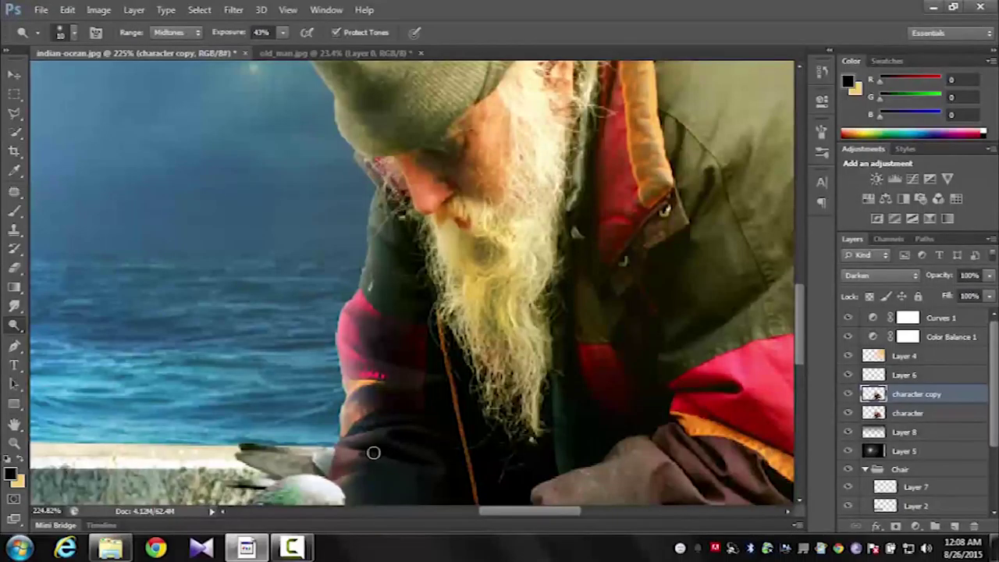
{"action": "scroll", "coordinate": [373, 453], "scroll_direction": "down", "scroll_amount": 3}
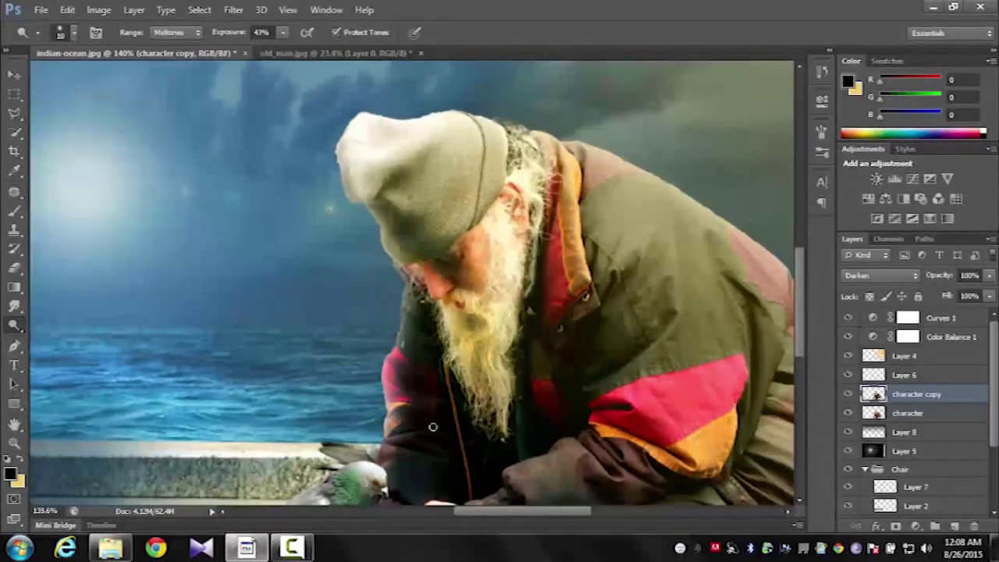
{"action": "scroll", "coordinate": [363, 414], "scroll_direction": "down", "scroll_amount": 2}
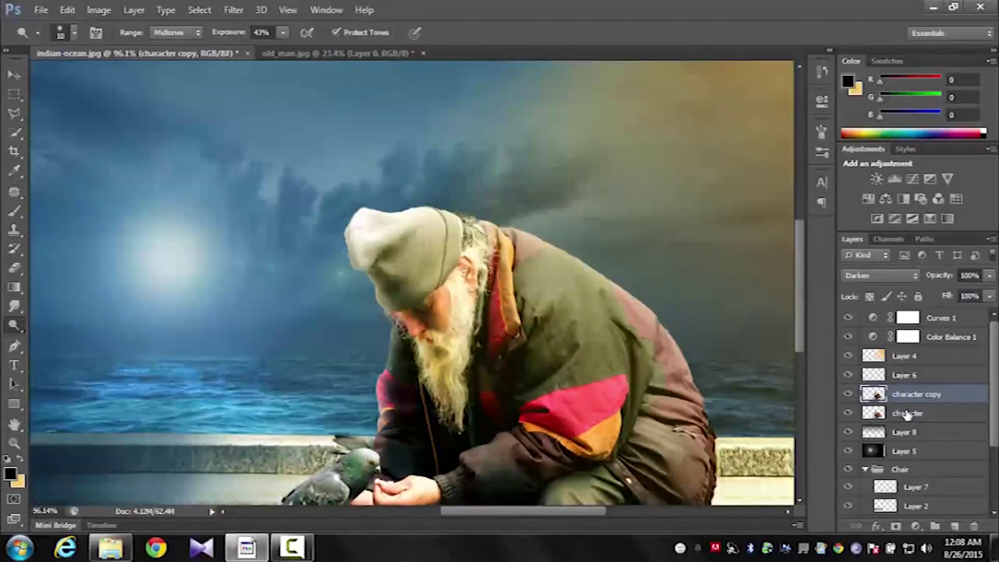
Step: Compare Layer 6's glow on and off, then lower its fill to 67%
{"action": "left_click", "coordinate": [903, 375]}
{"action": "left_click", "coordinate": [848, 376]}
{"action": "left_click", "coordinate": [848, 375]}
{"action": "left_click", "coordinate": [848, 376]}
{"action": "left_click", "coordinate": [848, 375]}
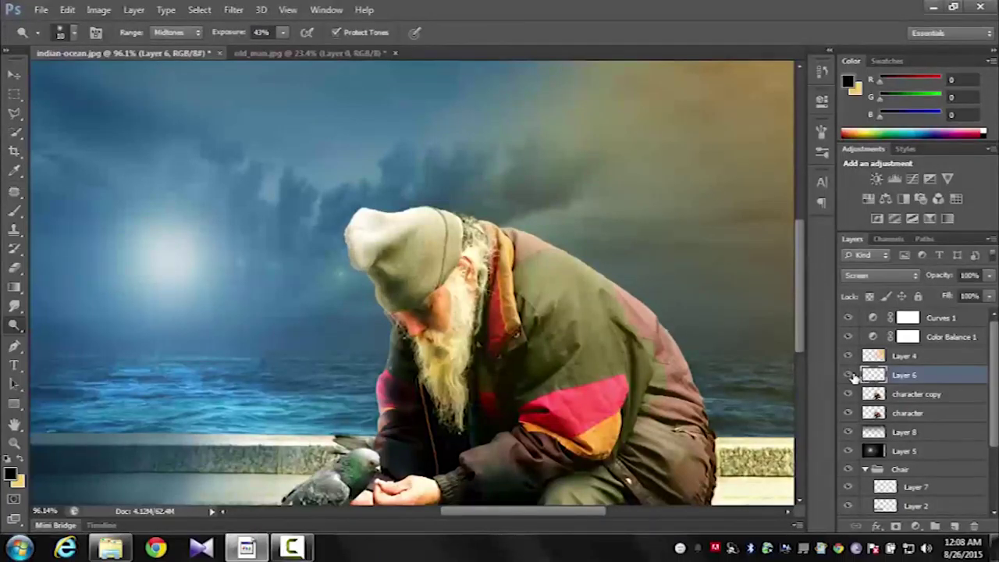
{"action": "left_click", "coordinate": [989, 297]}
{"action": "left_click_drag", "start_coordinate": [967, 321], "coordinate": [965, 321]}
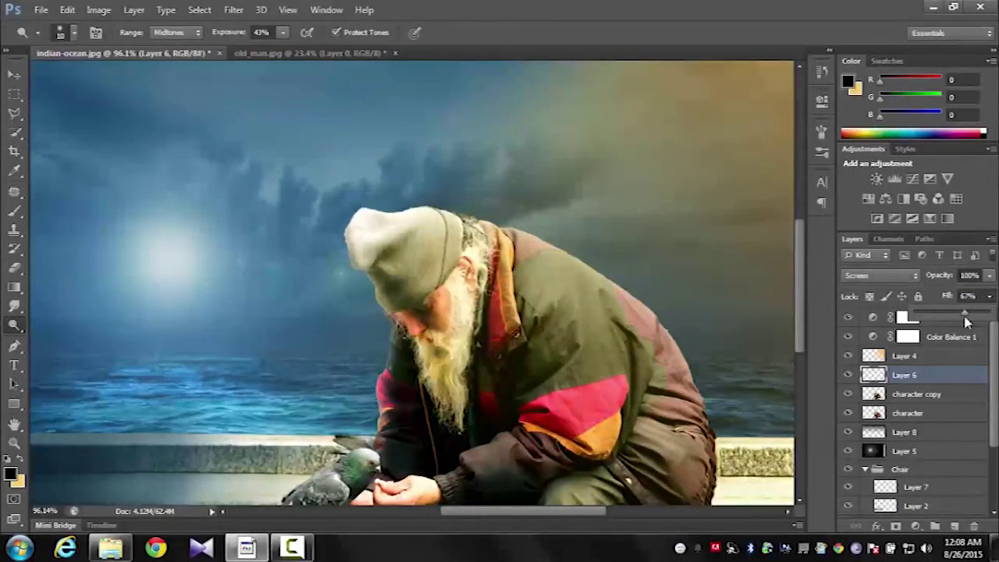
{"action": "key", "text": "ctrl+minus"}
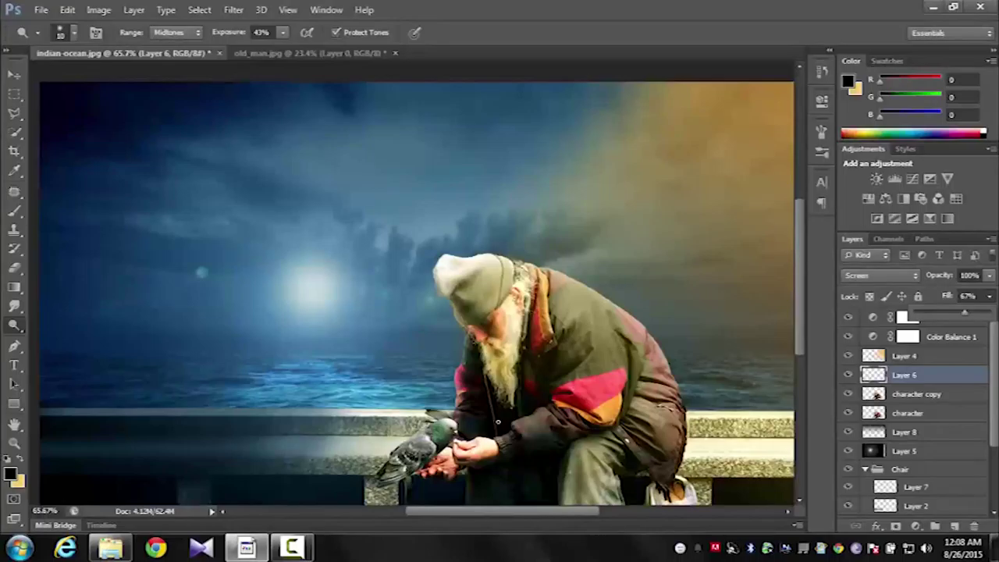
{"action": "scroll", "coordinate": [497, 421], "scroll_direction": "up", "scroll_amount": 4}
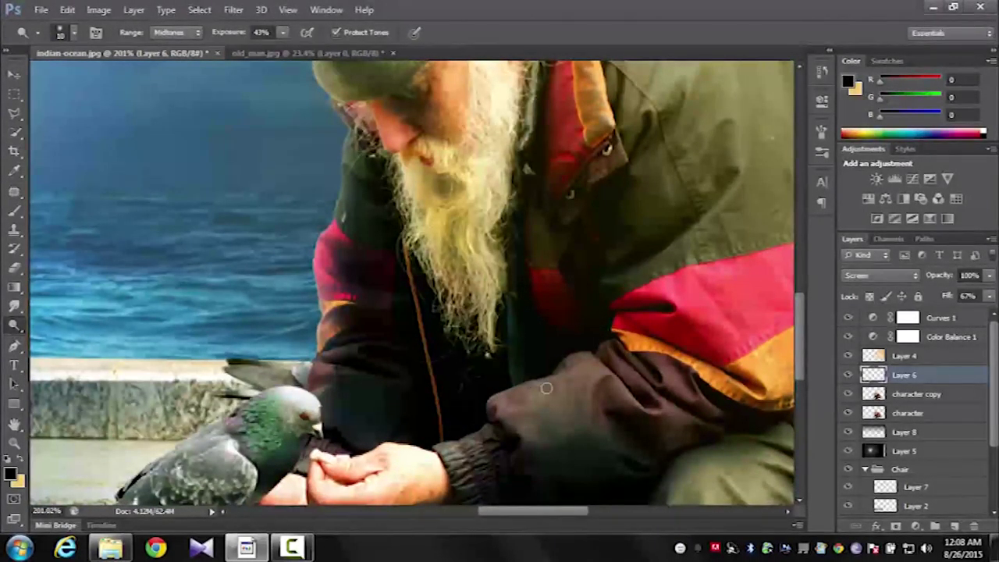
Step: Stamp all visible layers into a new Layer 9 above Curves 1
{"action": "left_click", "coordinate": [911, 395]}
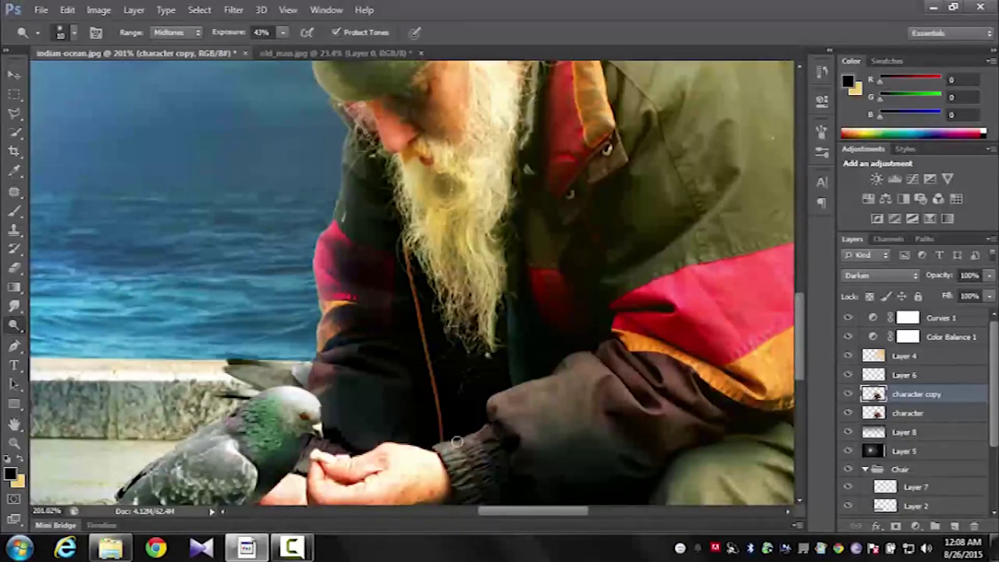
{"action": "scroll", "coordinate": [505, 423], "scroll_direction": "down", "scroll_amount": 4}
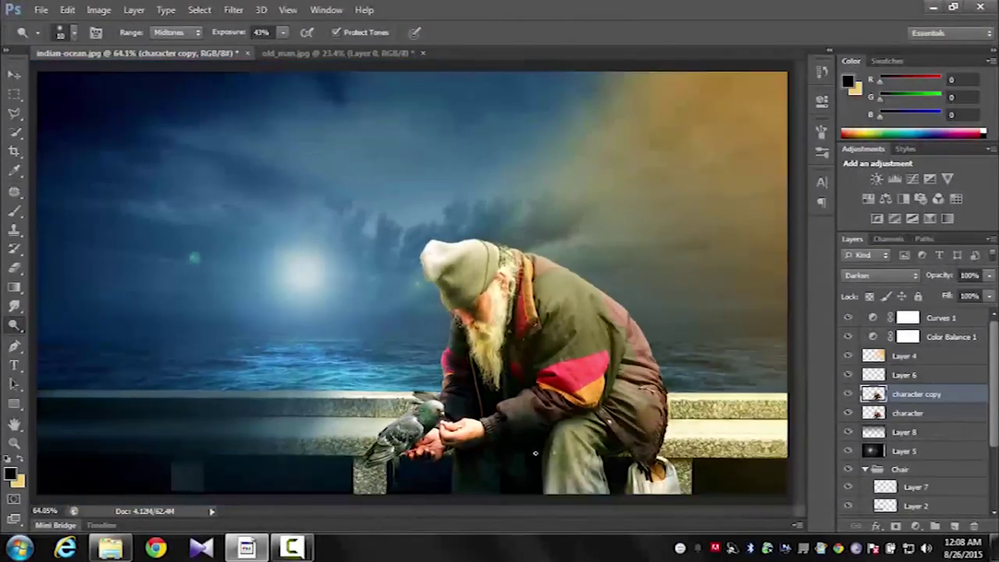
{"action": "scroll", "coordinate": [543, 457], "scroll_direction": "down", "scroll_amount": 1}
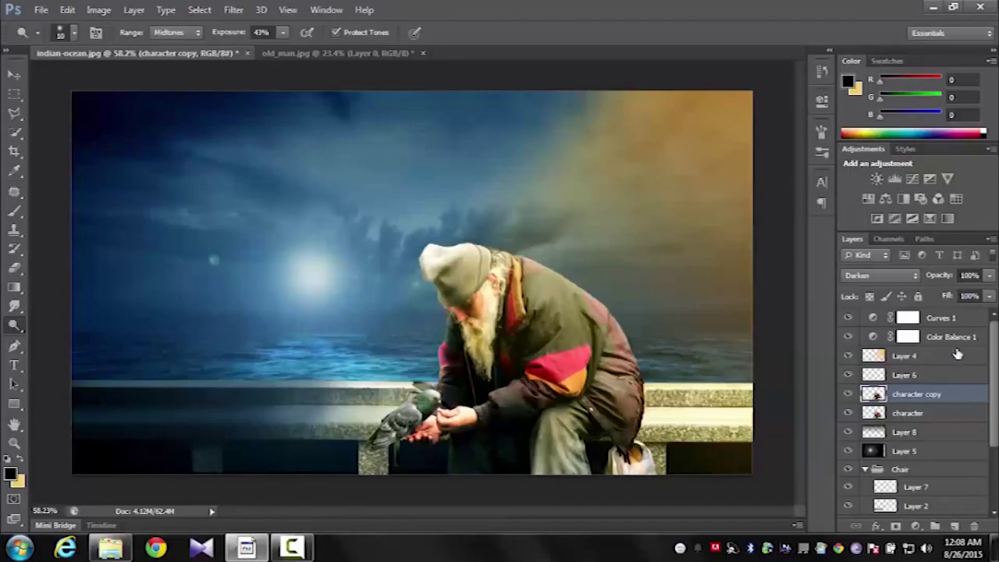
{"action": "left_click", "coordinate": [959, 318]}
{"action": "key", "text": "ctrl+shift+alt+e"}
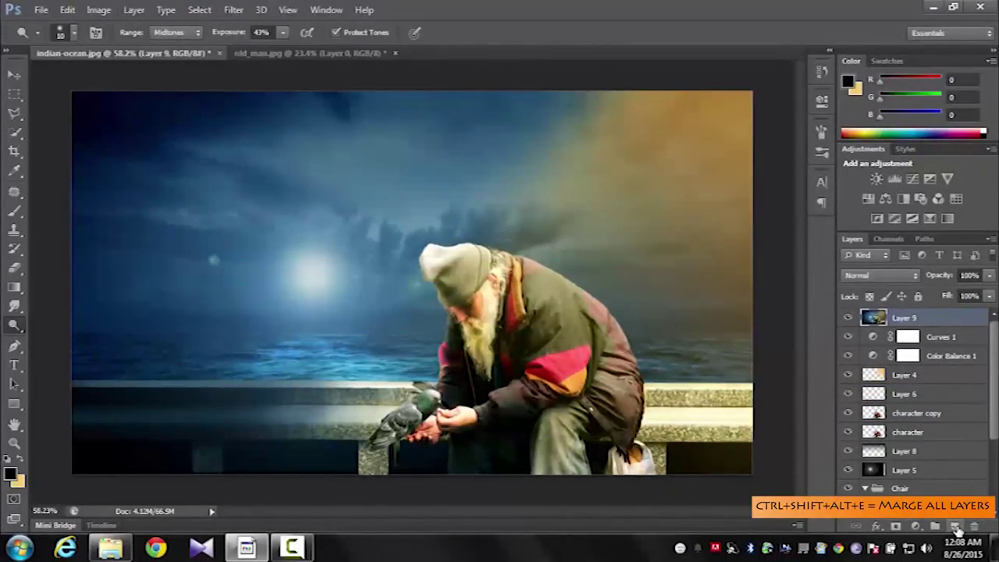
Step: Add a Blue, Red, Yellow gradient fill layer rotated to a diagonal 46.97° angle
{"action": "left_click", "coordinate": [915, 526]}
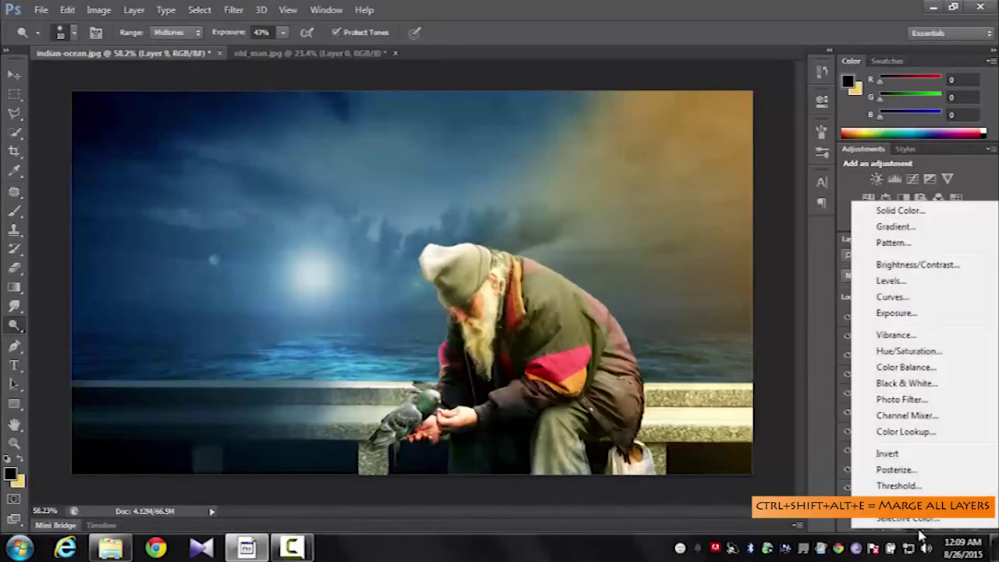
{"action": "left_click", "coordinate": [889, 226]}
{"action": "left_click", "coordinate": [484, 157]}
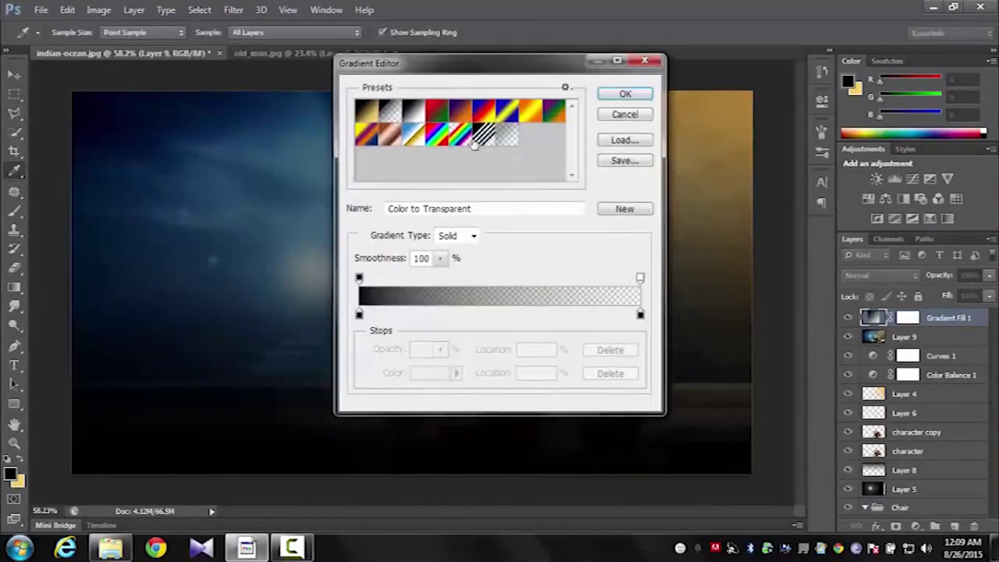
{"action": "left_click", "coordinate": [483, 111]}
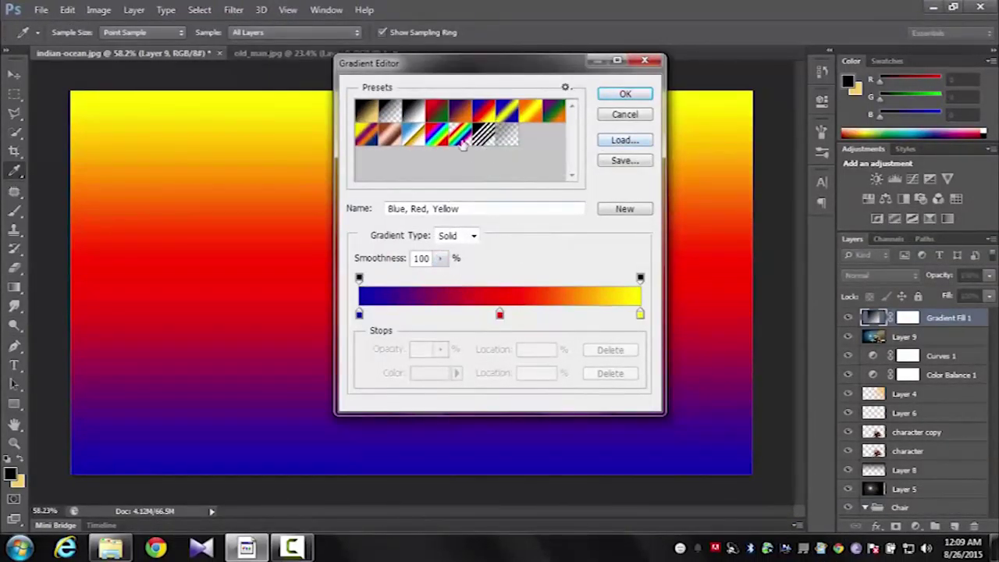
{"action": "left_click", "coordinate": [625, 94]}
{"action": "left_click_drag", "start_coordinate": [449, 199], "coordinate": [461, 203]}
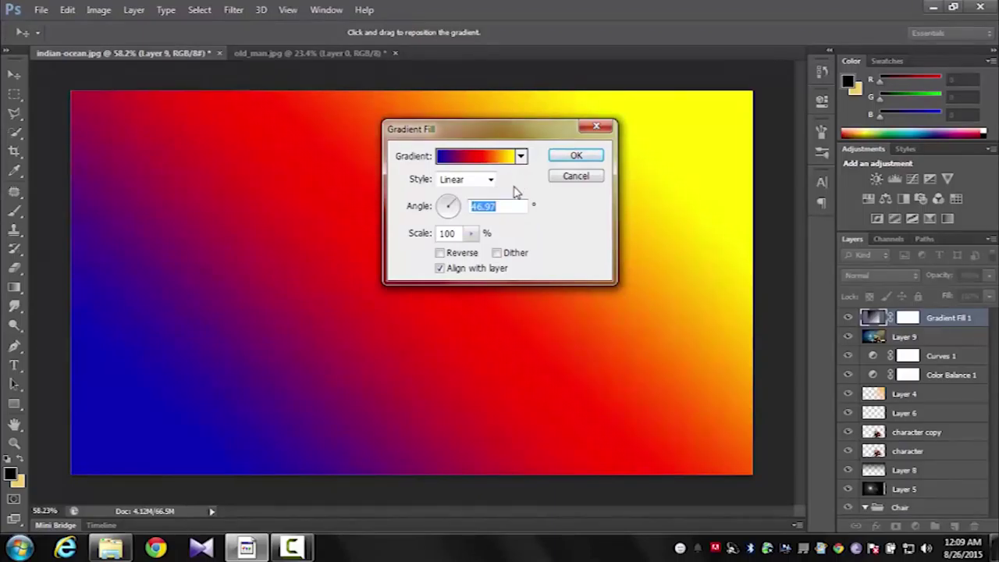
Step: Shift the gradient's red stop and midpoint right, apply it, and lower its fill to 27%
{"action": "left_click", "coordinate": [496, 160]}
{"action": "left_click_drag", "start_coordinate": [499, 317], "coordinate": [538, 315]}
{"action": "left_click_drag", "start_coordinate": [449, 310], "coordinate": [553, 318]}
{"action": "left_click", "coordinate": [625, 93]}
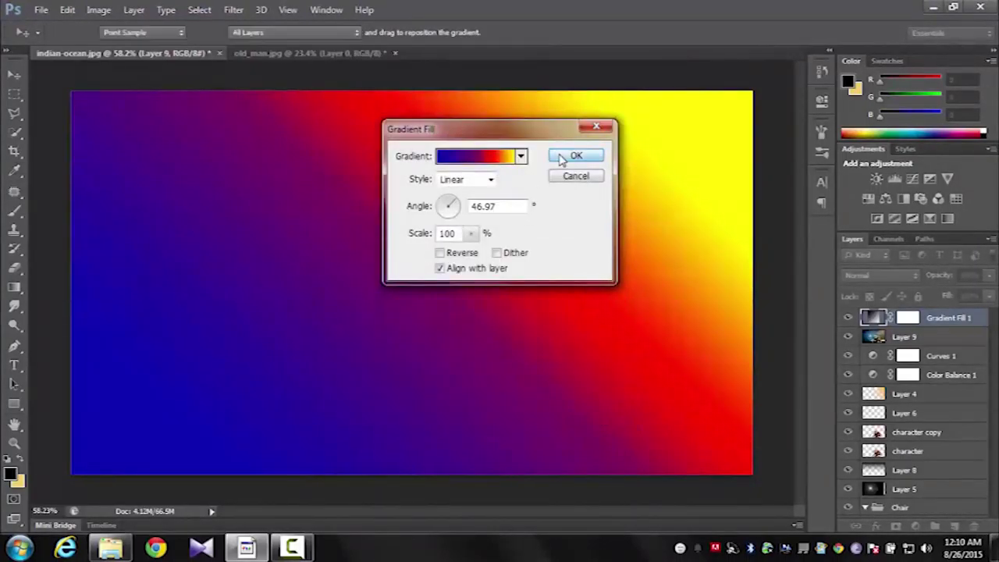
{"action": "left_click", "coordinate": [575, 155]}
{"action": "left_click", "coordinate": [989, 300]}
{"action": "left_click_drag", "start_coordinate": [980, 317], "coordinate": [937, 316]}
{"action": "left_click", "coordinate": [882, 275]}
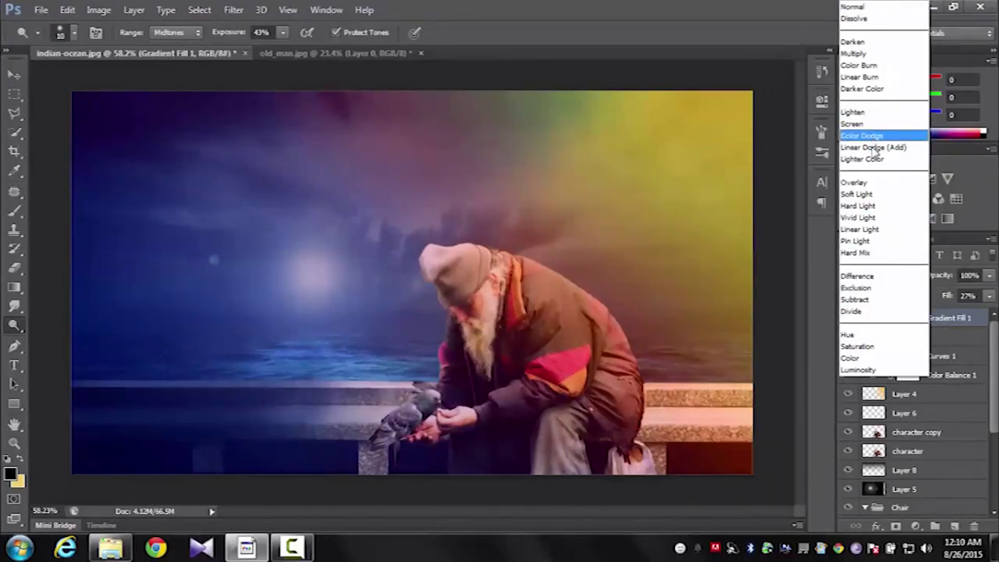
Step: Blend Gradient Fill 1 in Soft Light at 47% fill, zoom out, and select Layer 8
{"action": "left_click", "coordinate": [866, 194]}
{"action": "left_click_drag", "start_coordinate": [946, 317], "coordinate": [959, 316]}
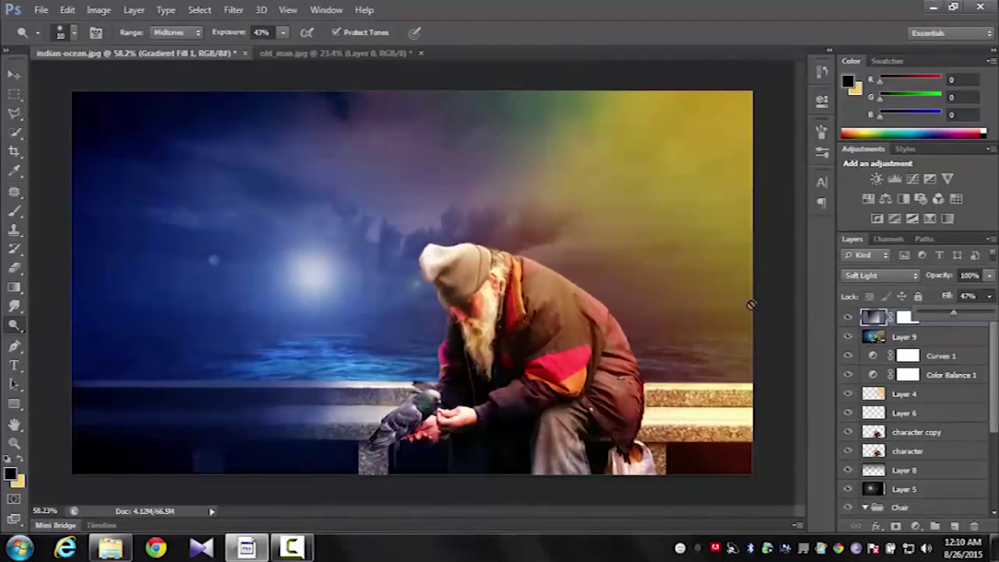
{"action": "left_click", "coordinate": [15, 76]}
{"action": "scroll", "coordinate": [130, 191], "scroll_direction": "down", "scroll_amount": 2}
{"action": "scroll", "coordinate": [134, 197], "scroll_direction": "down", "scroll_amount": 1}
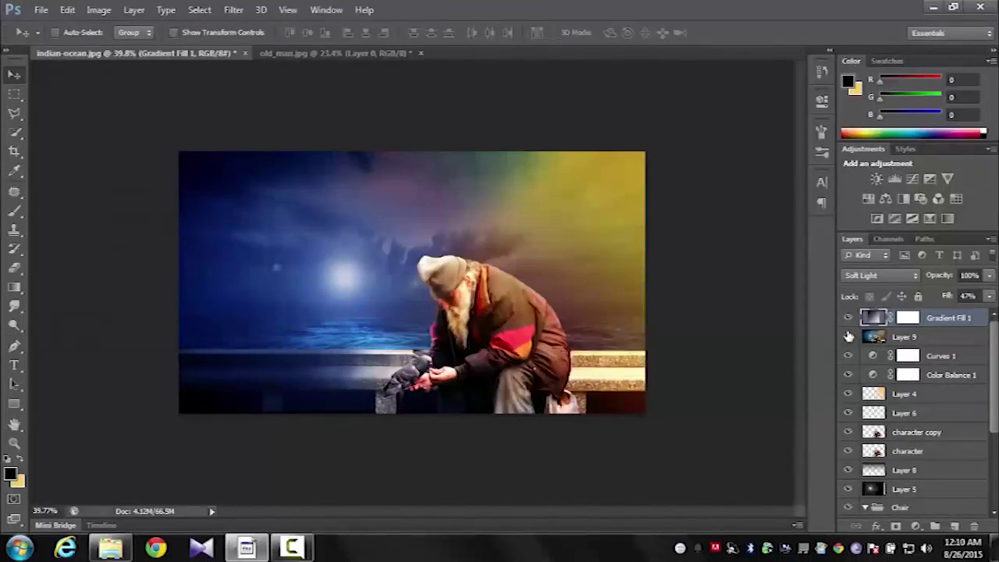
{"action": "left_click", "coordinate": [905, 470]}
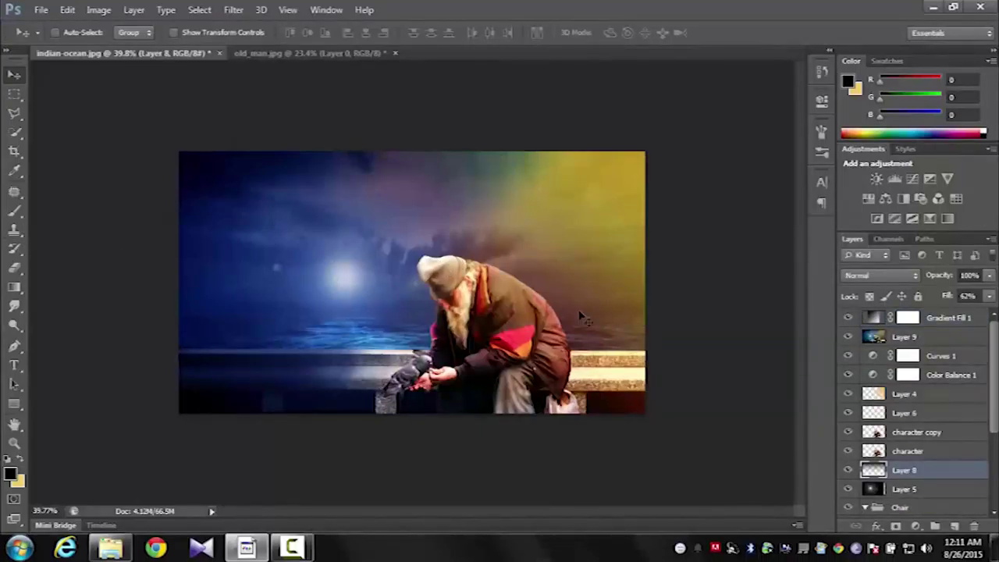
Step: Hide the merged Layer 9 and set up the Eraser at size 400 for Layer 8
{"action": "left_click", "coordinate": [848, 336]}
{"action": "left_click", "coordinate": [14, 267]}
{"action": "key", "text": "bracketright"}
{"action": "key", "text": "bracketright"}
{"action": "key", "text": "bracketright"}
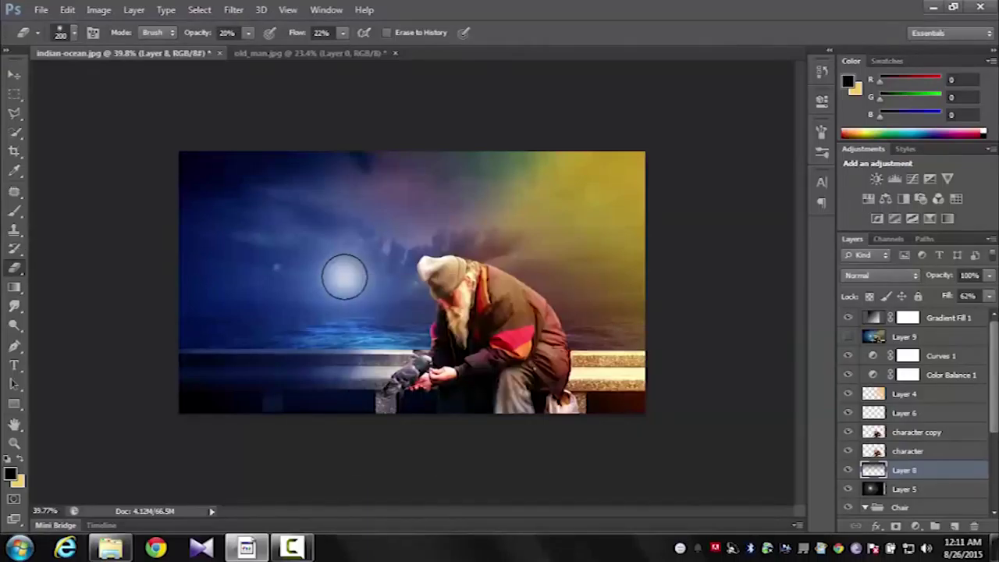
{"action": "key", "text": "bracketright"}
{"action": "key", "text": "bracketright"}
{"action": "key", "text": "bracketright"}
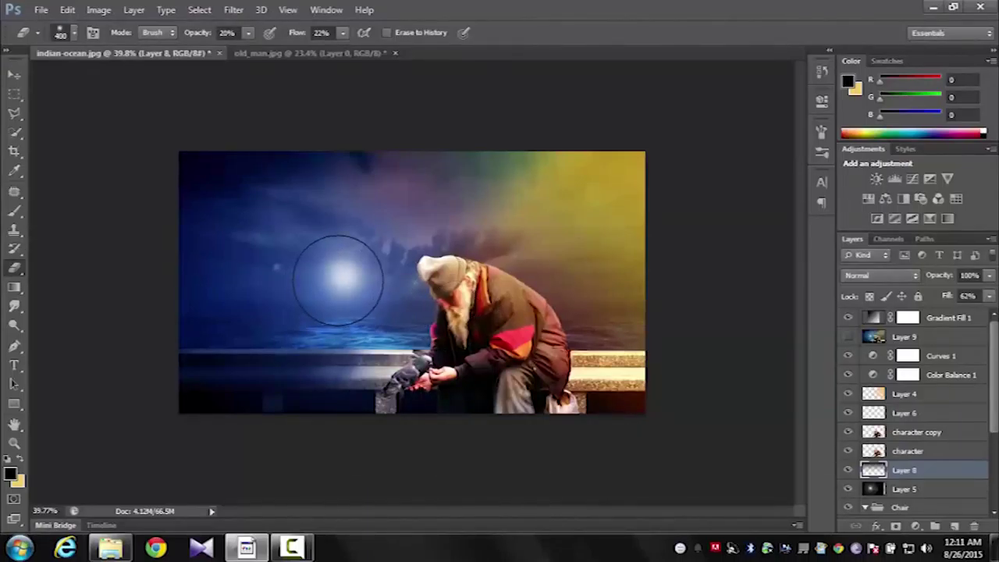
{"action": "scroll", "coordinate": [78, 320], "scroll_direction": "up", "scroll_amount": 1}
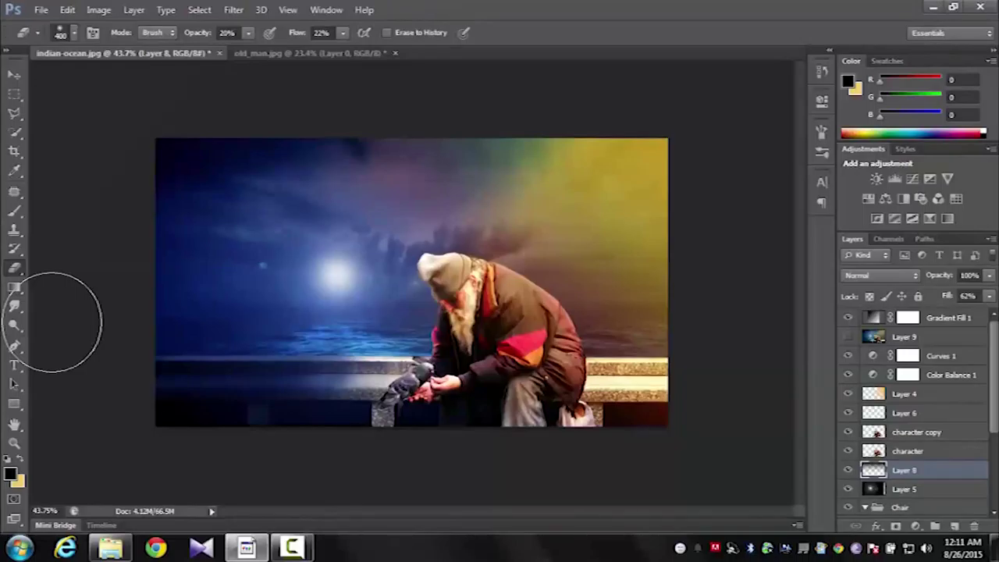